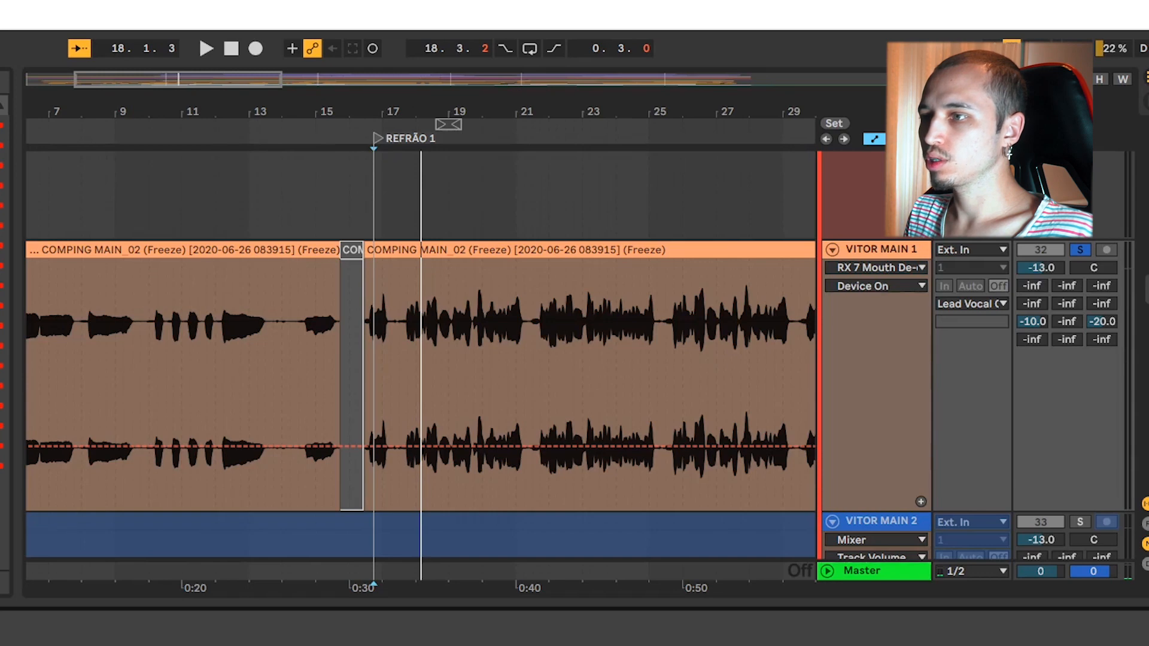
Review the RX 7 Mouth De-click settings on the lead vocal track and close the plug-in window.
left_click_drag(380, 227, 507, 274)
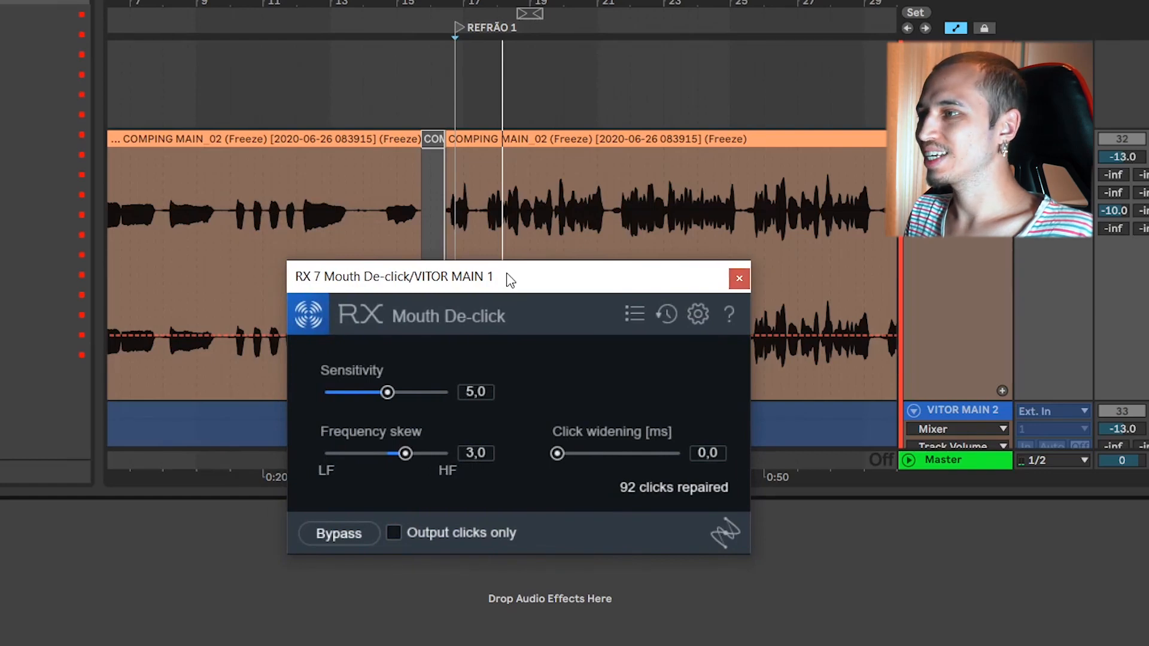
left_click_drag(510, 280, 483, 278)
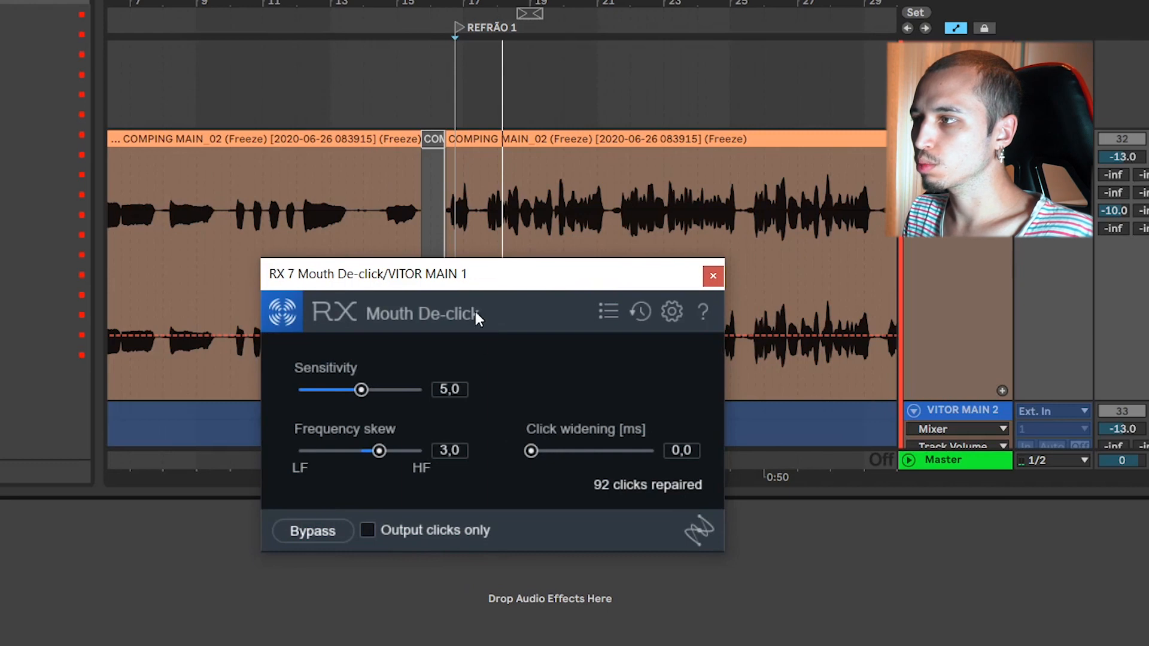
left_click_drag(481, 281, 501, 284)
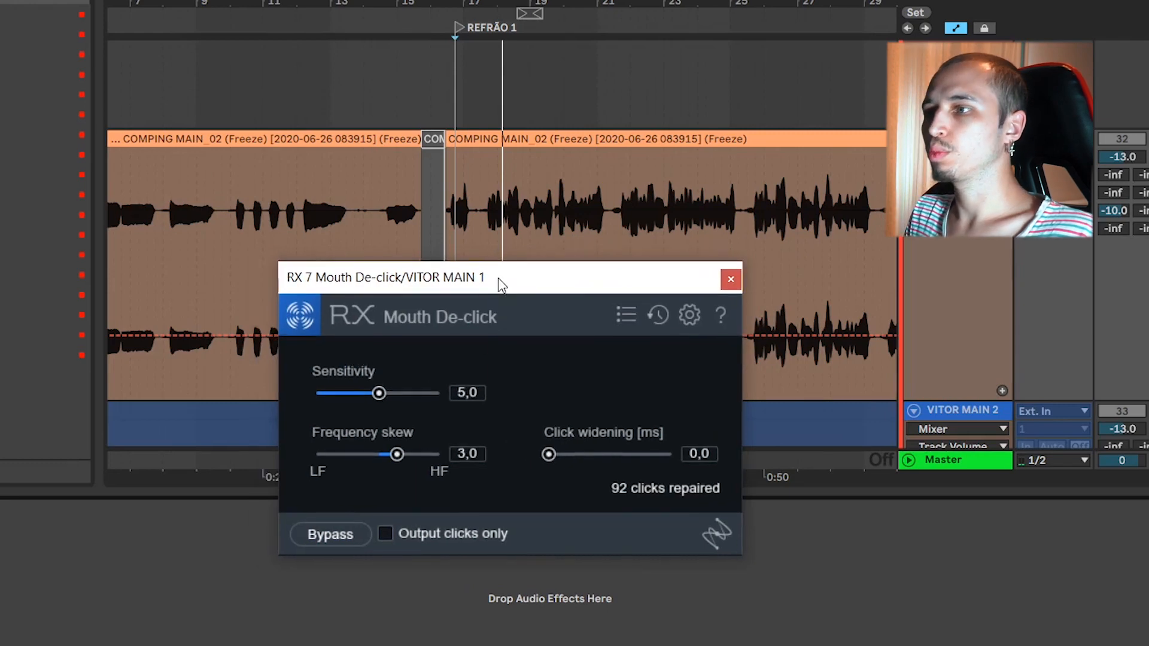
left_click(731, 280)
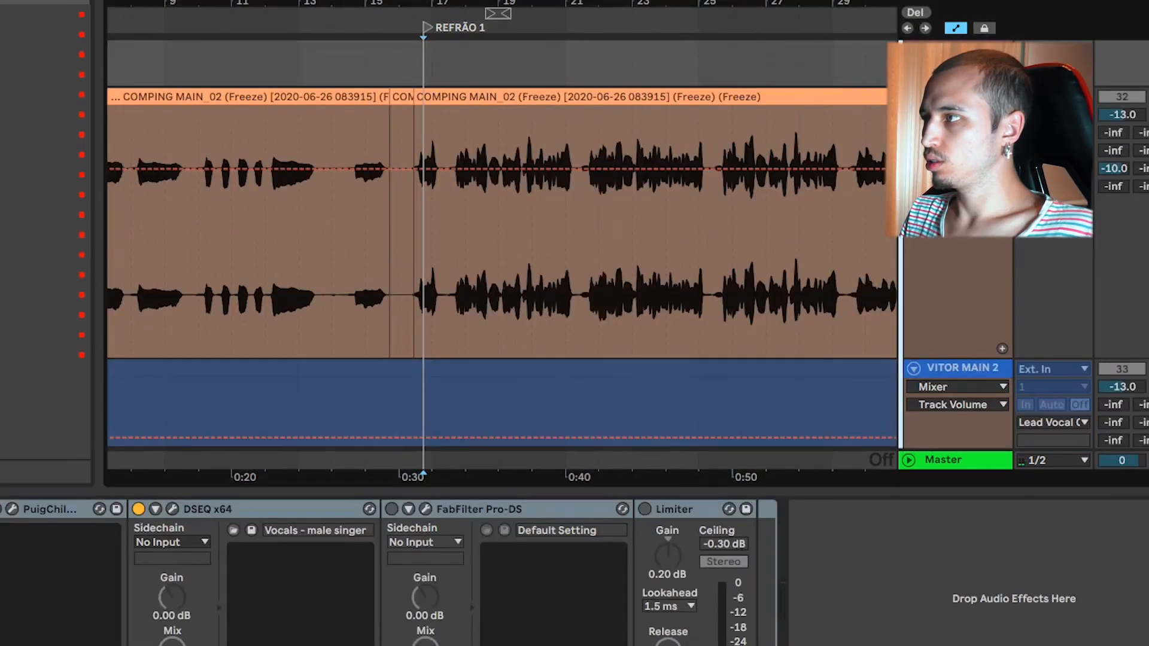
Deactivate the devices that follow the first EQ Eight in the lead vocal chain, from EL REY onward.
left_click(398, 431)
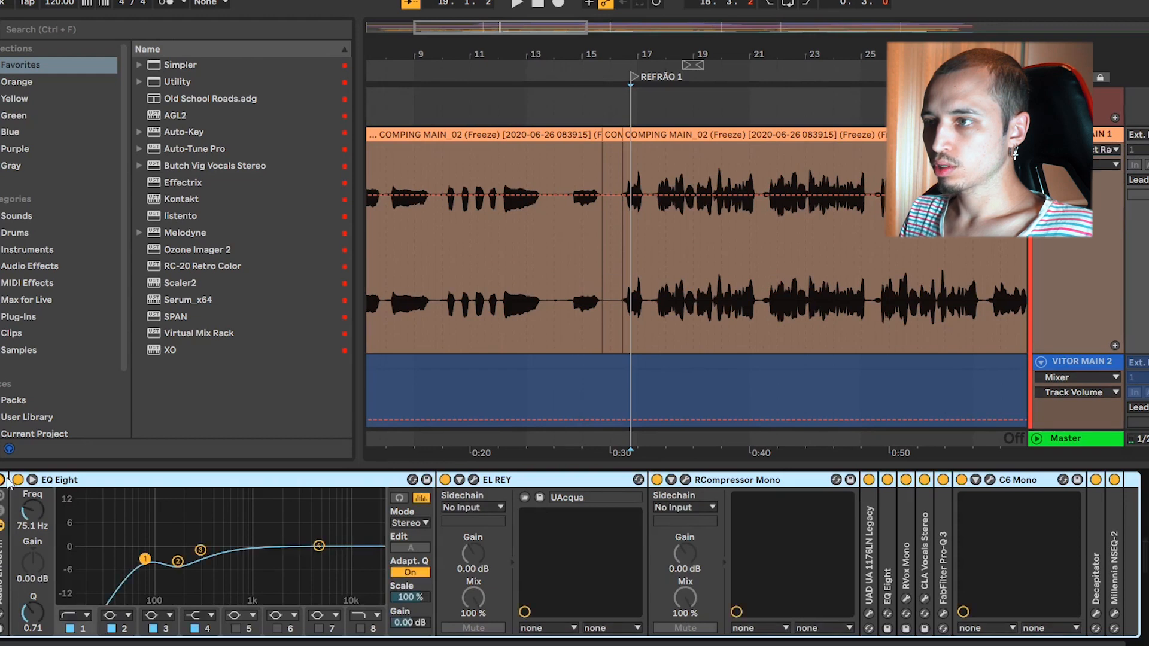
left_click(446, 480)
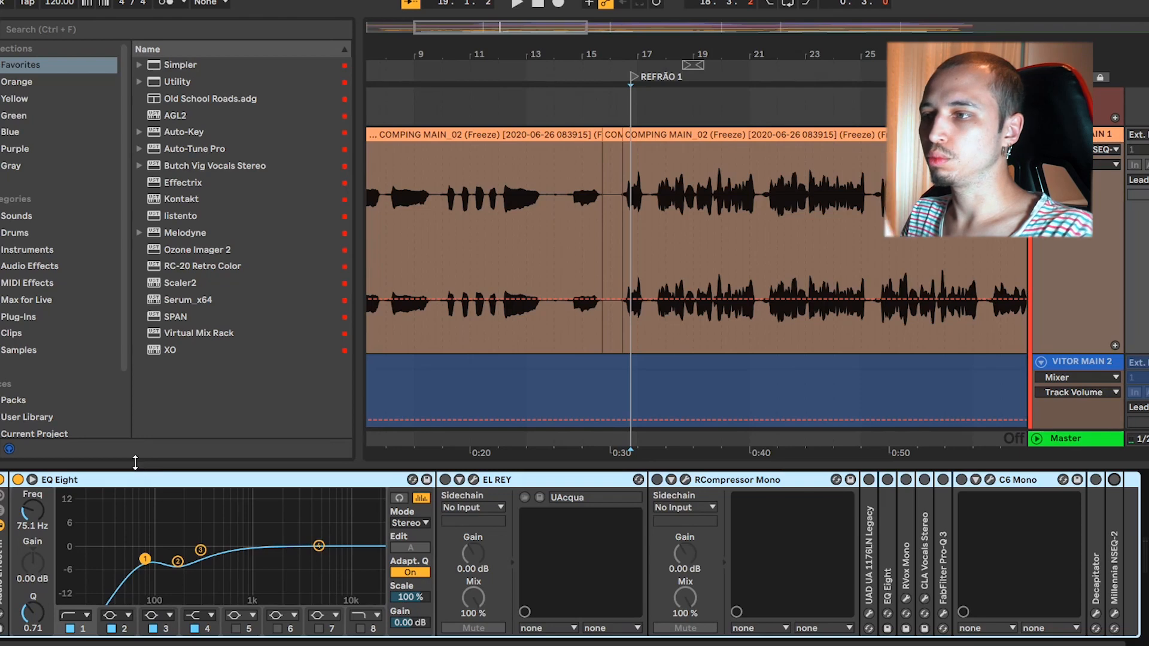
Examine the frequency, gain and Q settings of bands 2 and 3 in the first EQ Eight.
left_click(178, 563)
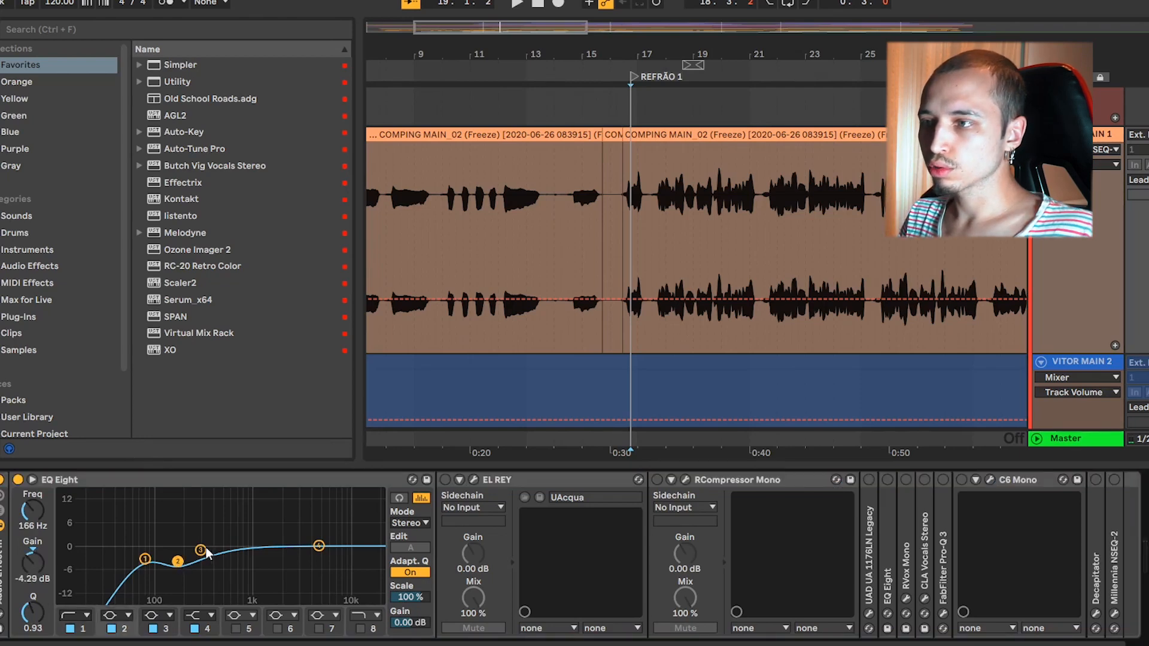
left_click(201, 550)
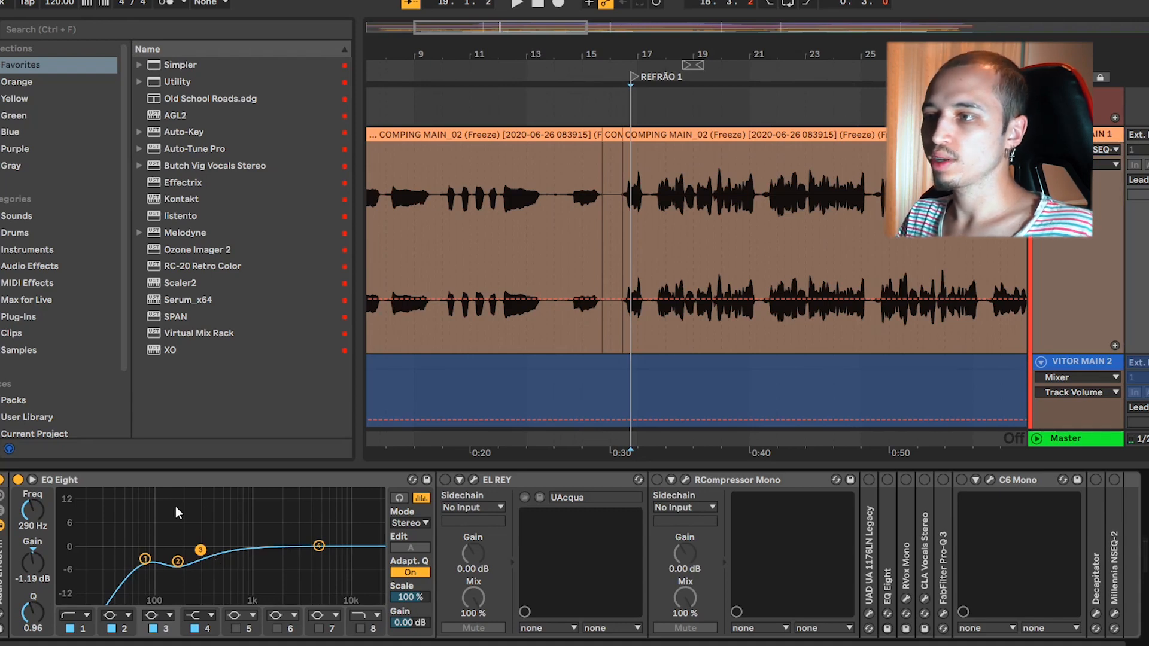
left_click(178, 562)
left_click(201, 552)
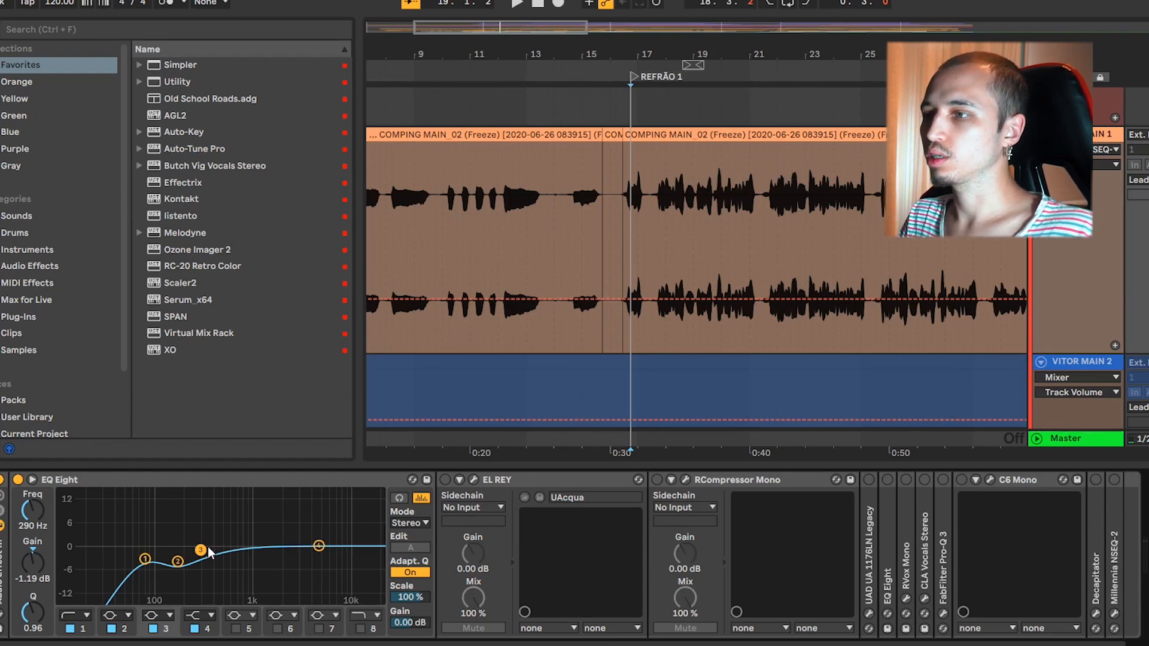
Play the vocal from REFRÃO 1 and compare it with EQ Eight bypassed and active, leaving EQ Eight on.
left_click(18, 480)
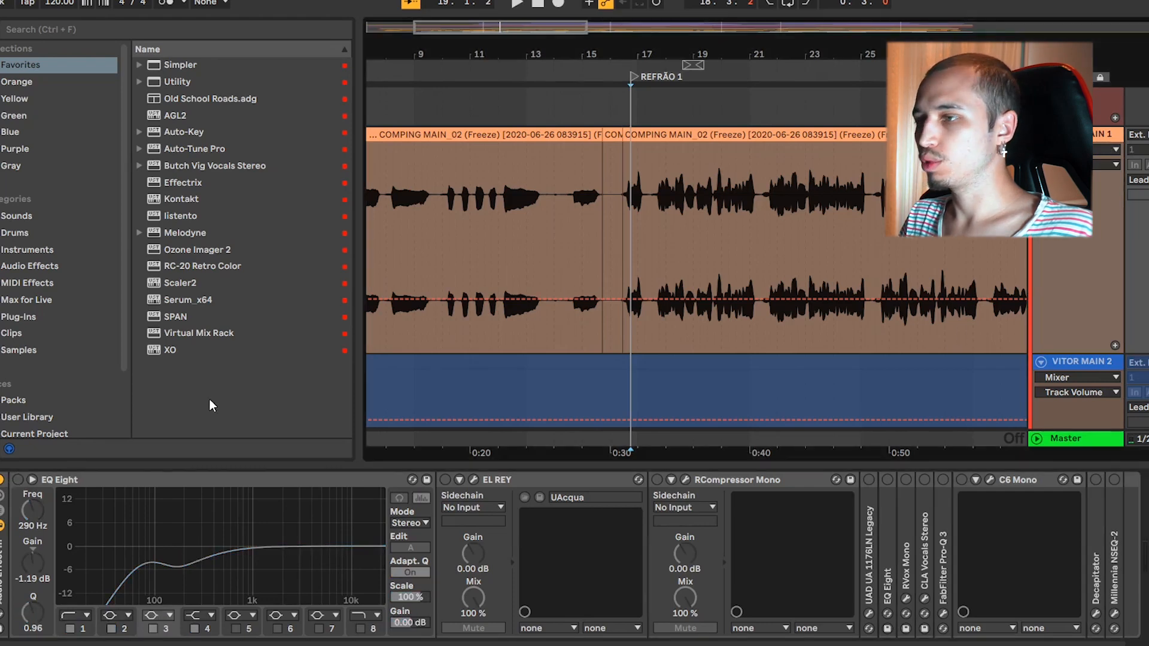
key("space")
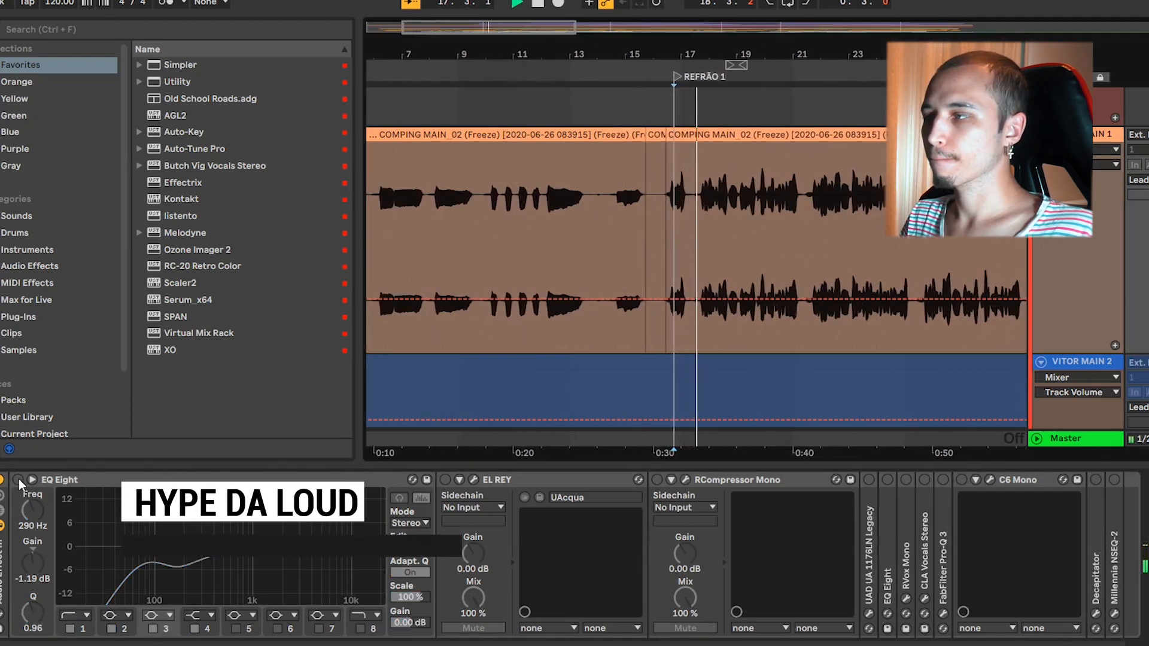
left_click(18, 480)
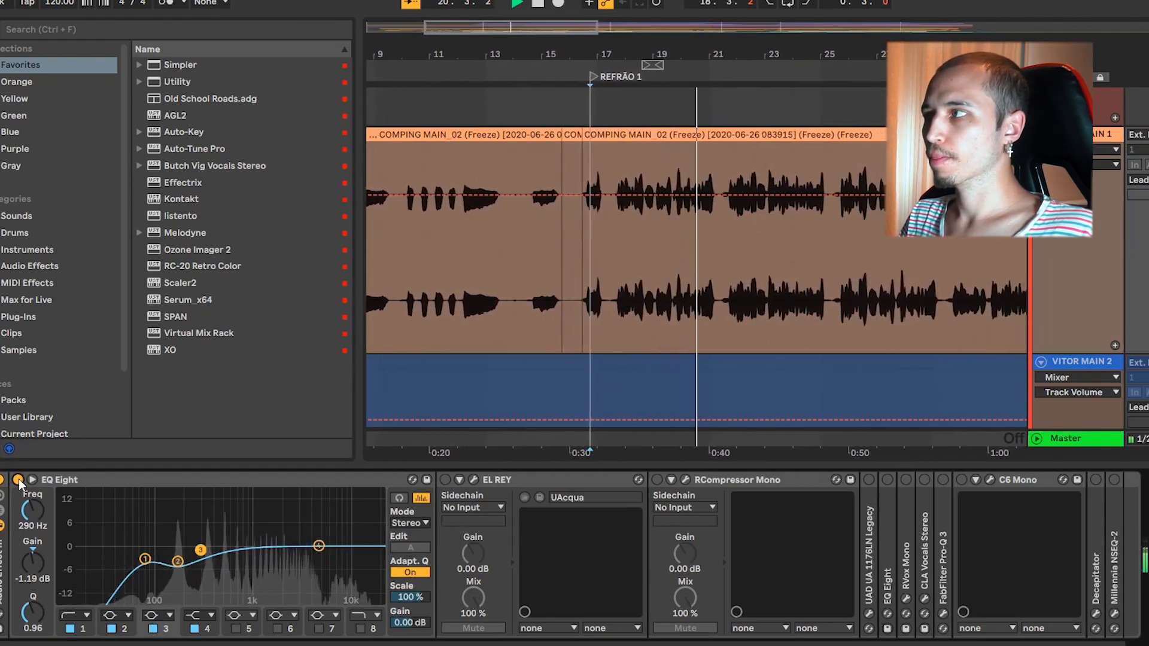
left_click(18, 480)
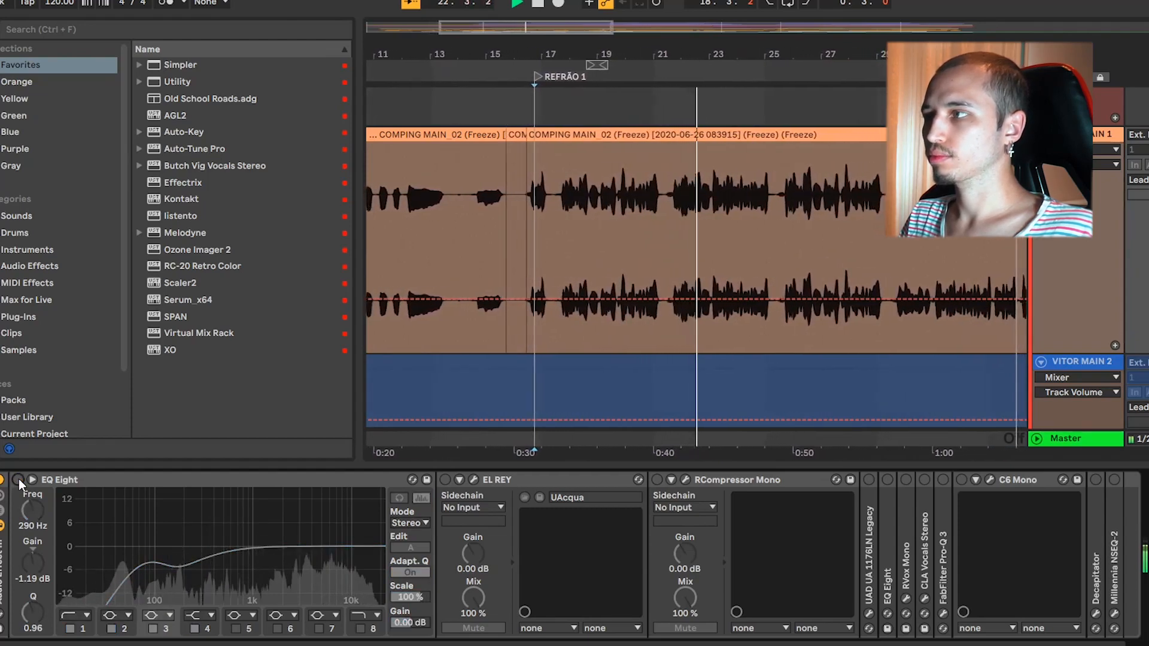
left_click(18, 480)
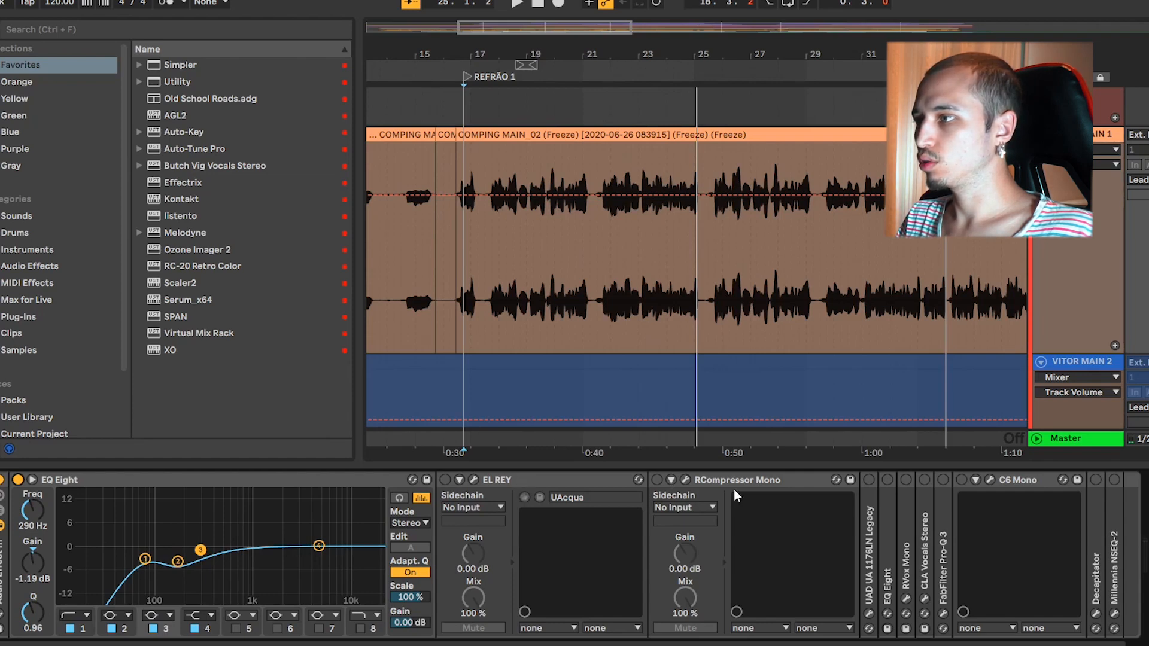
Collapse the RCompressor Mono and EL REY devices in the vocal chain.
left_click(748, 479)
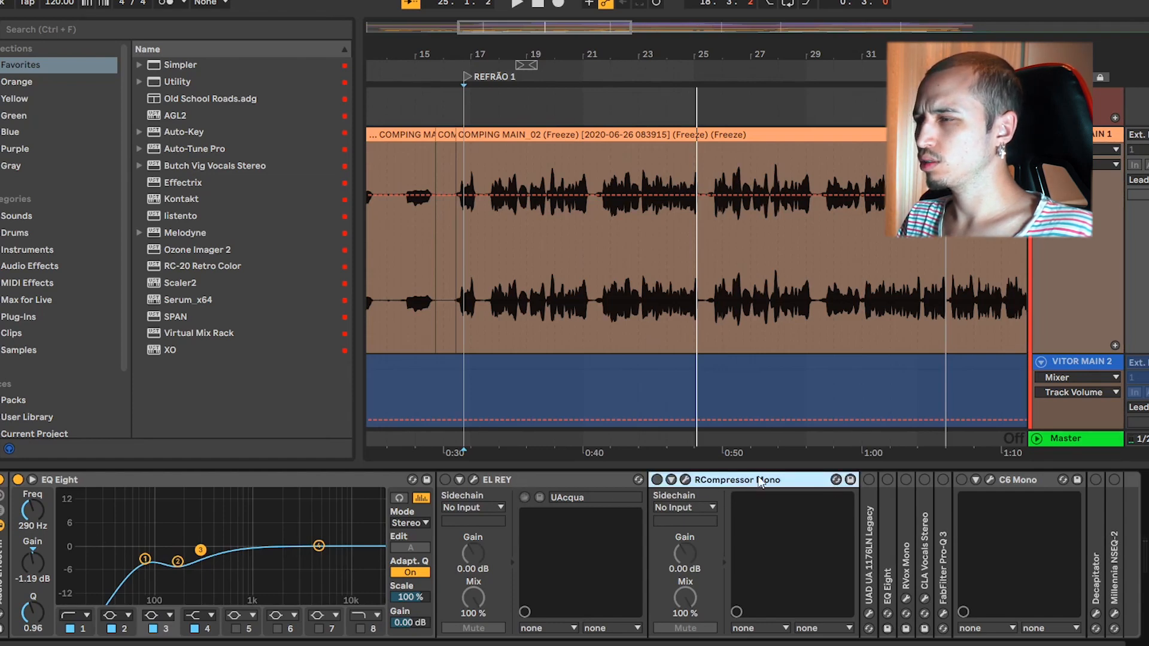
double_click(718, 480)
left_click(559, 480)
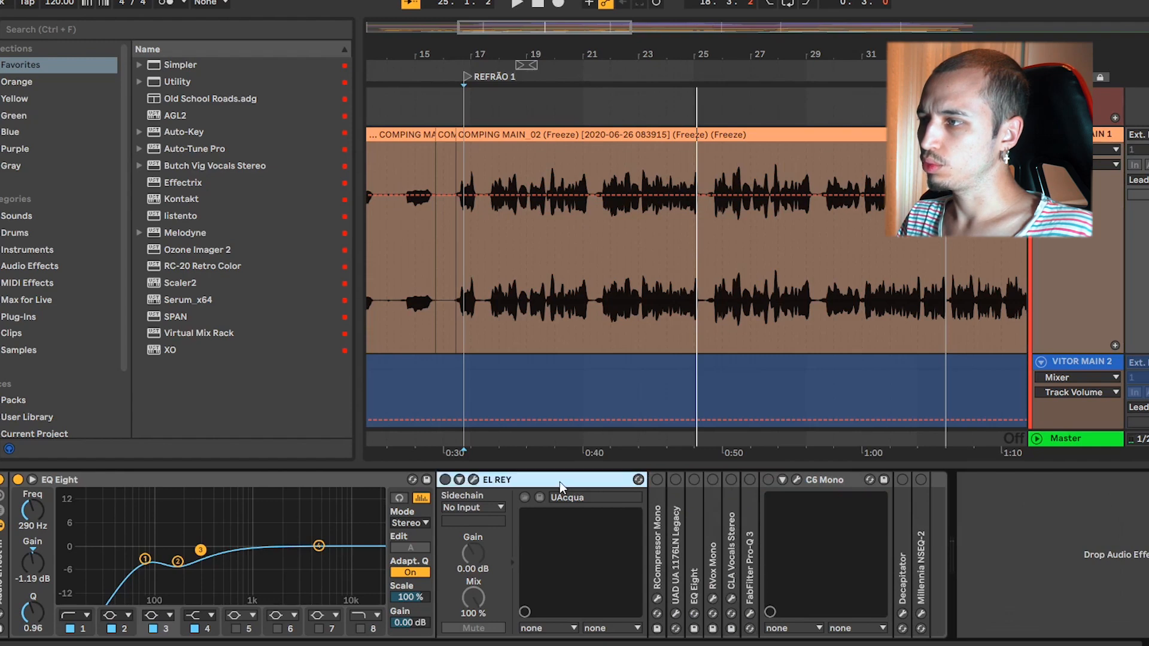
double_click(559, 481)
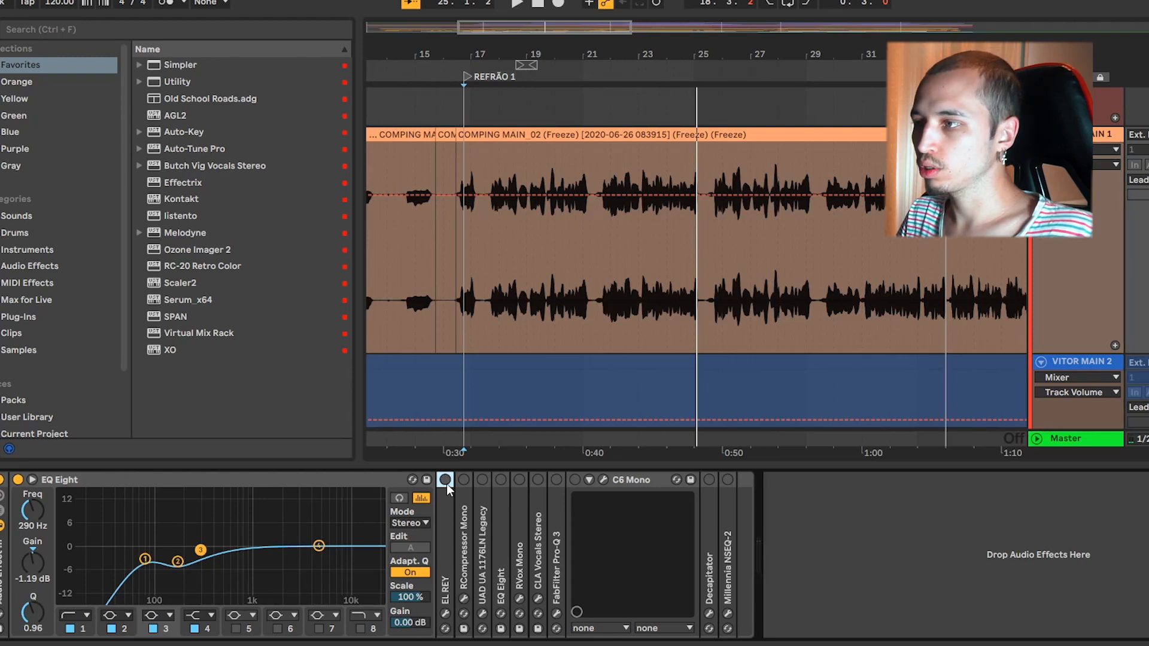
Open the EL REY plug-in window and position it so its settings and the vocal clip's upper edge are visible.
left_click(446, 613)
left_click_drag(557, 225, 670, 178)
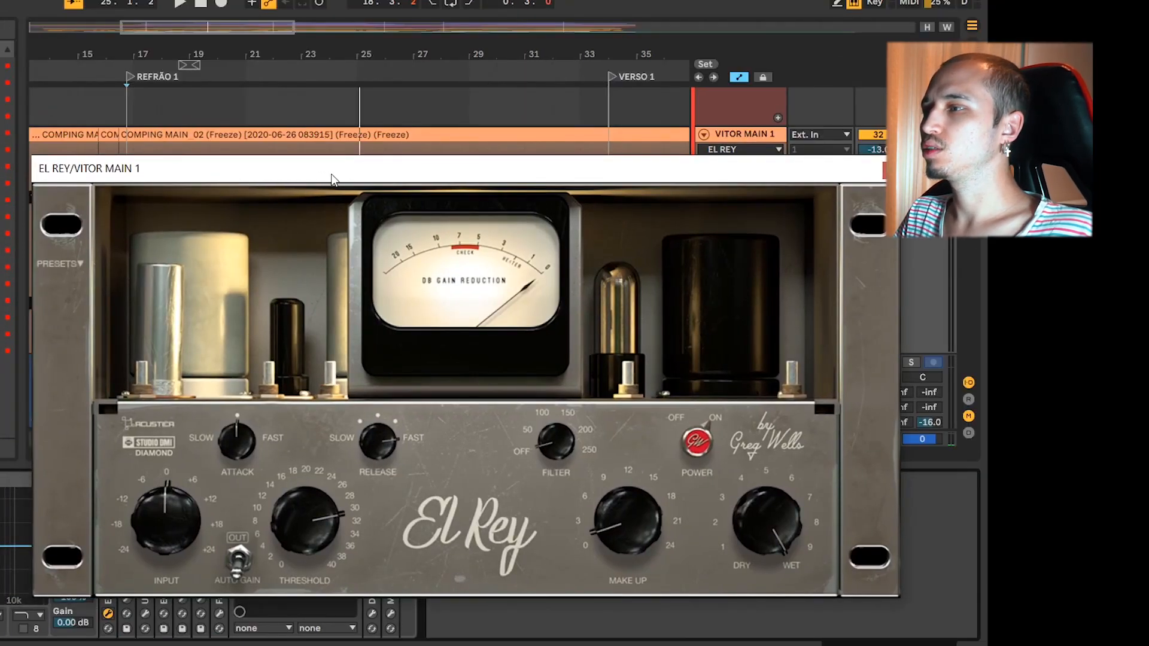
mouse_move(370, 178)
left_mouse_down()
mouse_move(350, 156)
mouse_move(383, 161)
left_mouse_up()
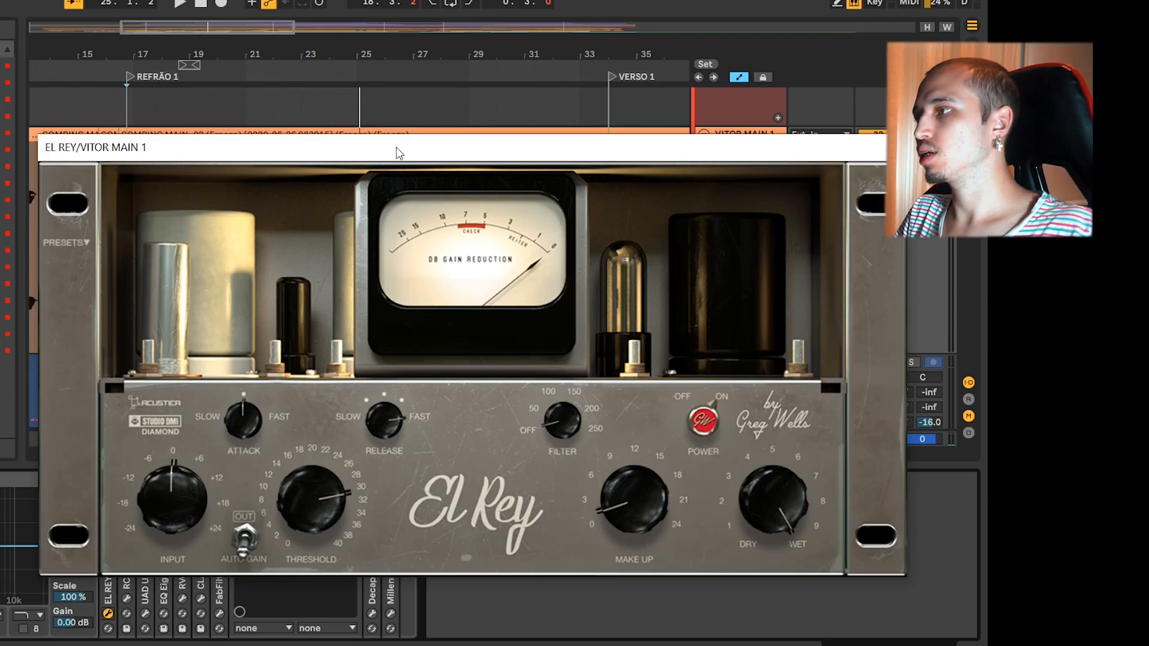
left_click_drag(400, 148, 391, 234)
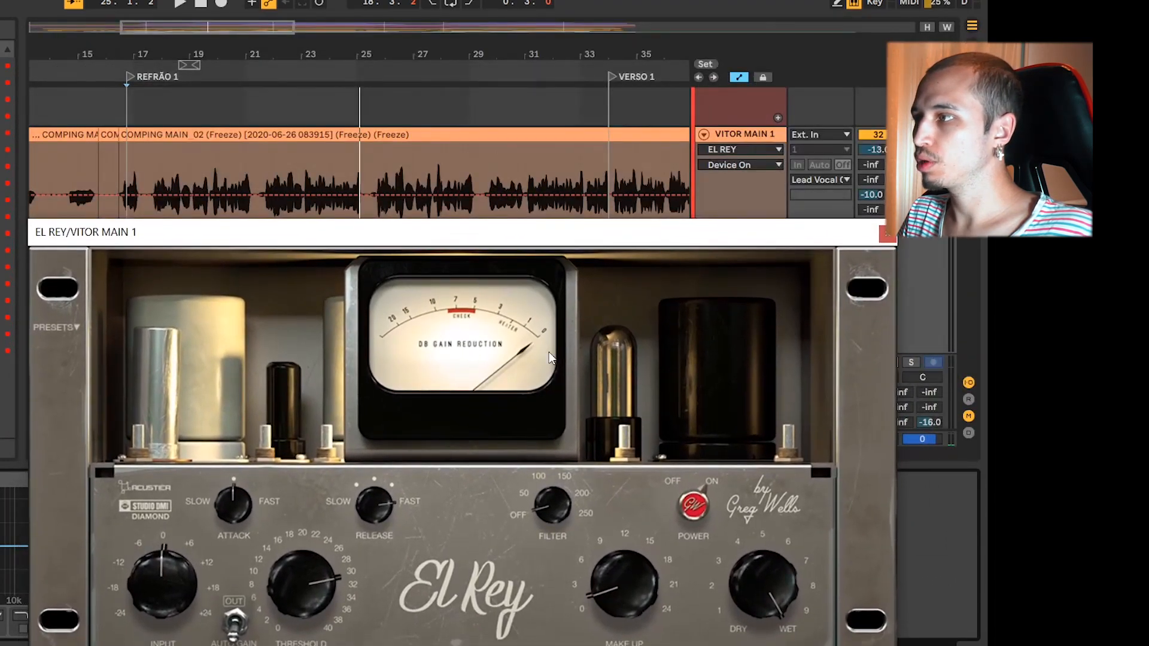
left_click_drag(460, 249, 414, 236)
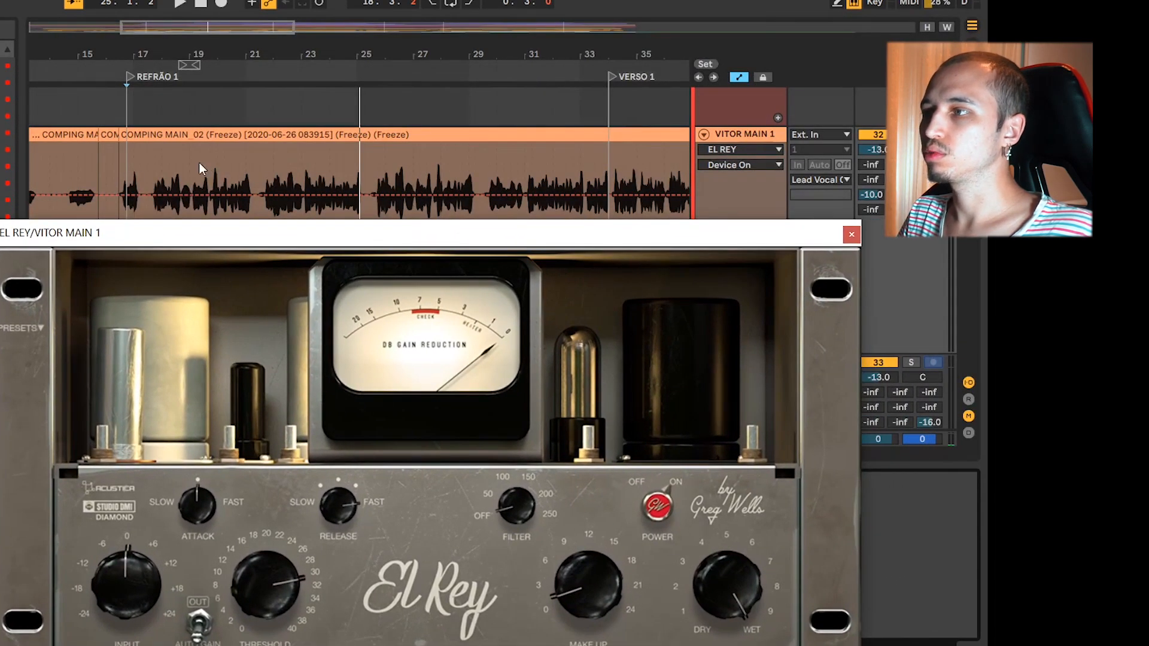
left_click_drag(135, 229, 286, 182)
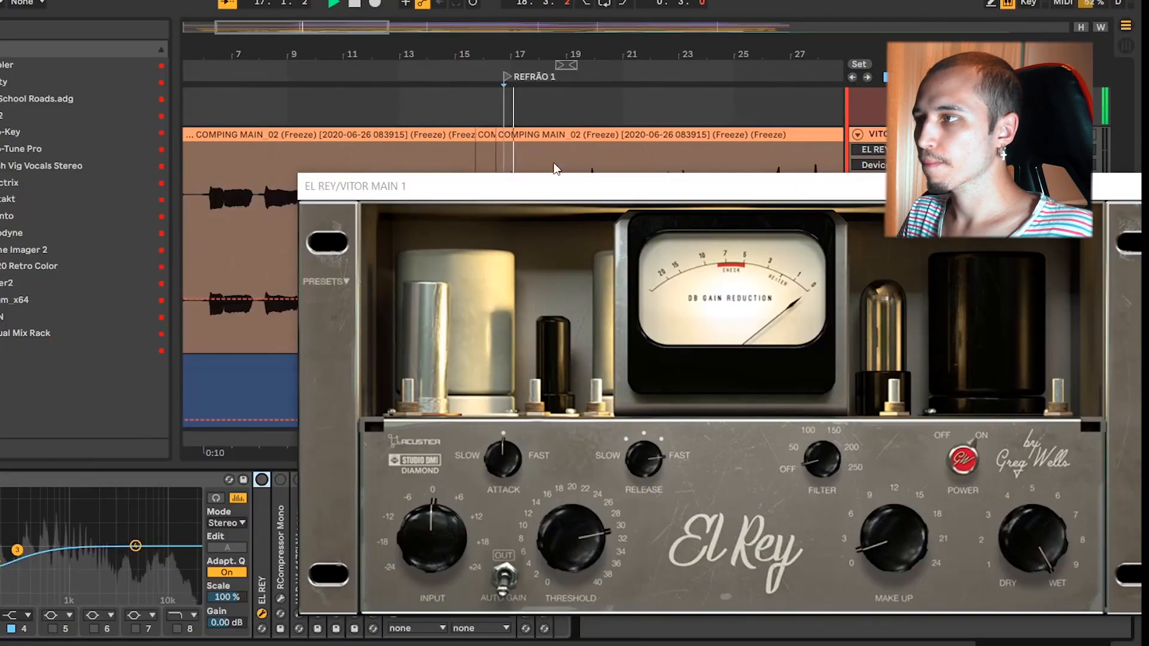
left_click_drag(540, 186, 532, 227)
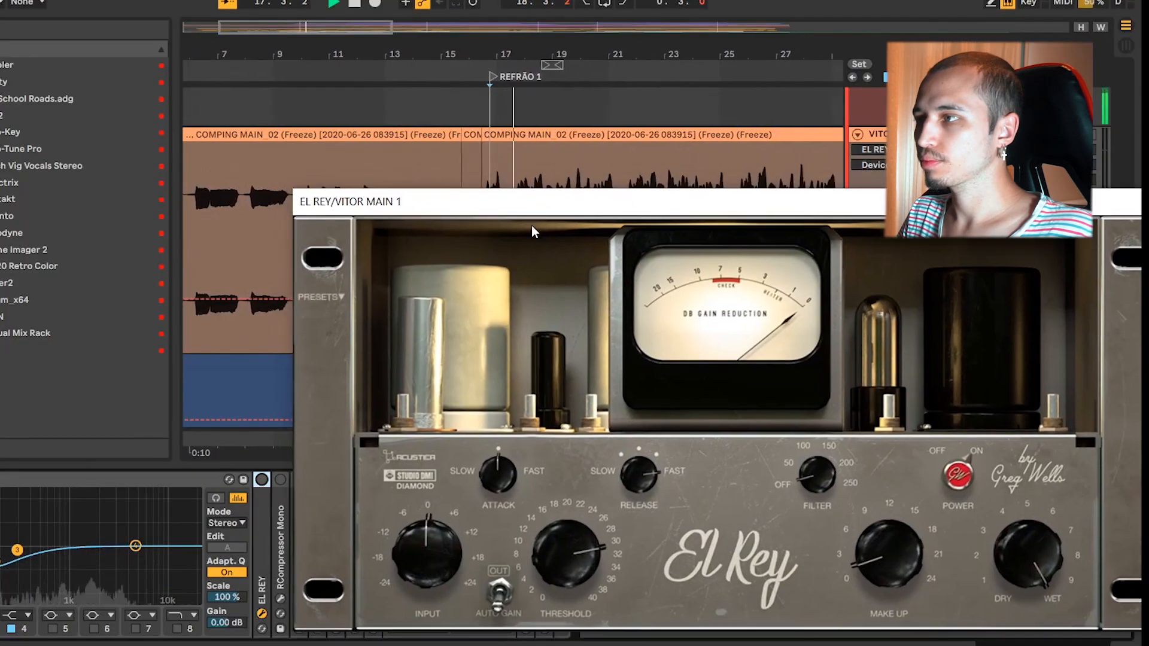
Compare the playing vocal with and without EL REY, leaving the compressor active, and close its window.
left_click(263, 480)
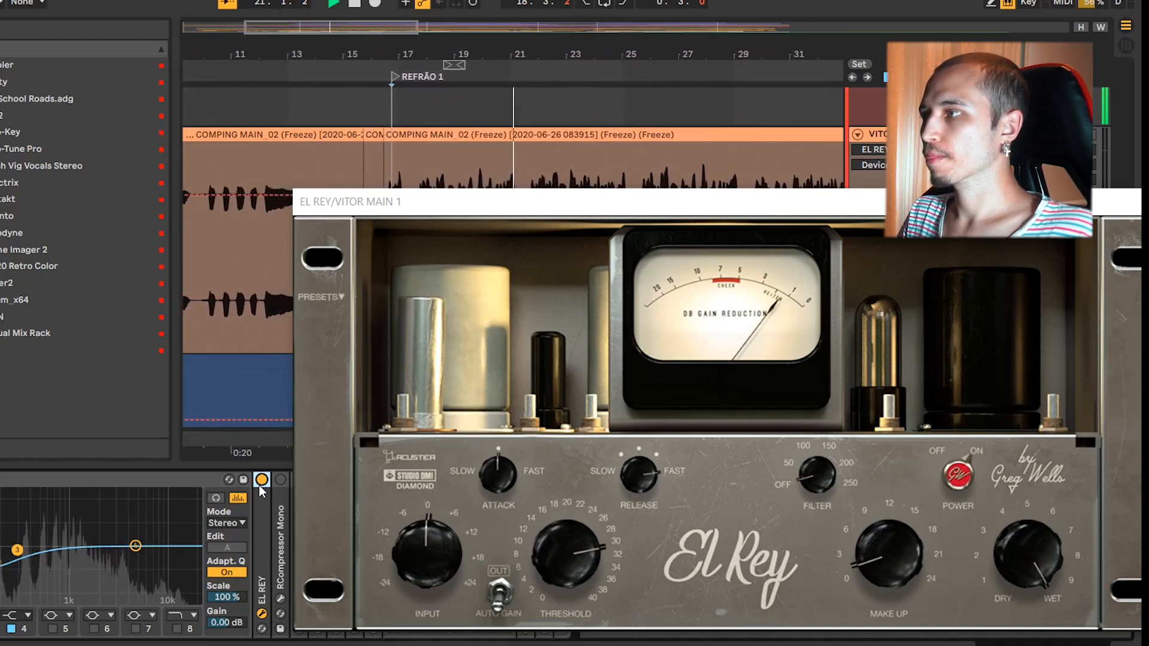
left_click(261, 481)
left_click(261, 481)
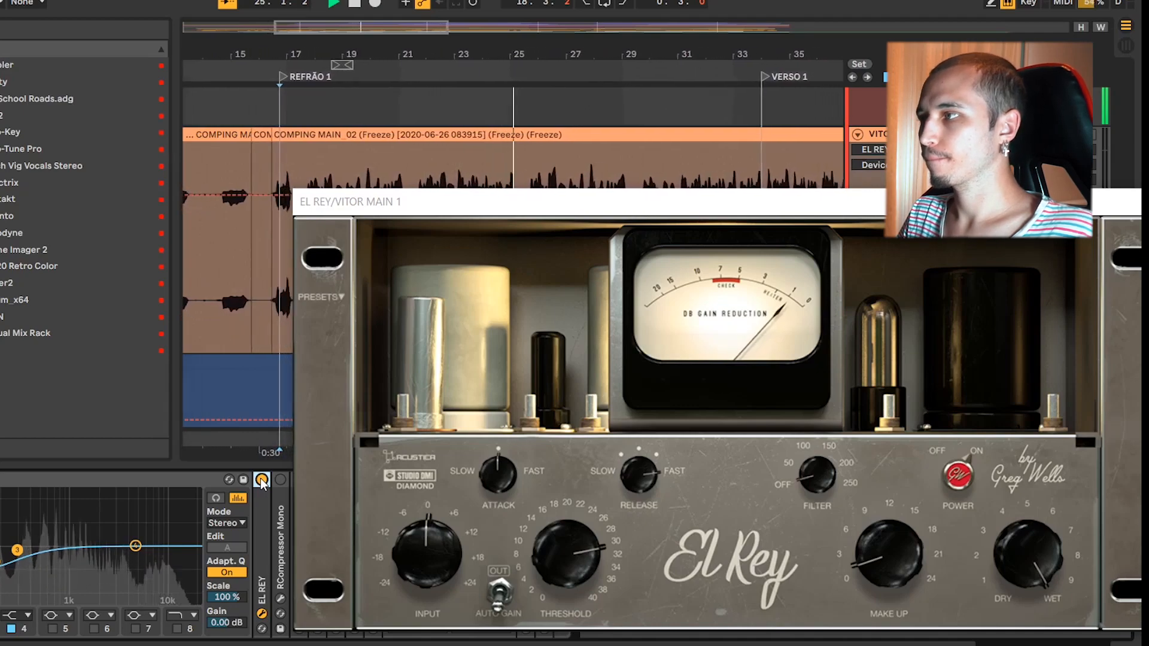
left_click_drag(762, 204, 589, 207)
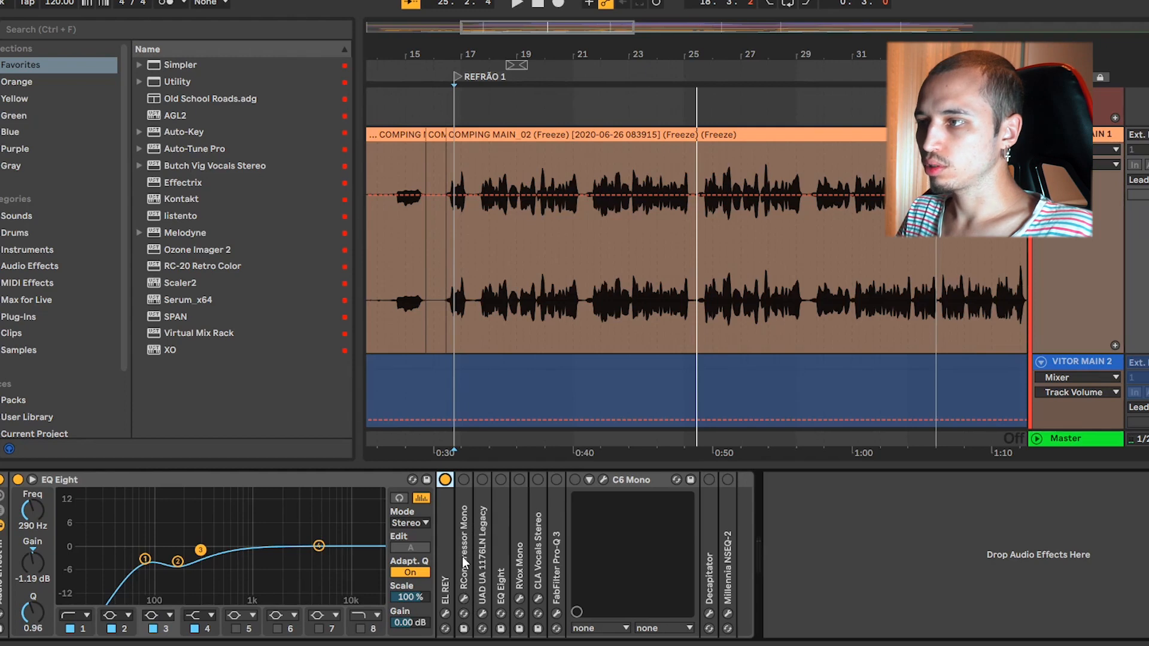
Activate RCompressor Mono, open its plug-in window and move it aside to review its settings.
left_click(463, 479)
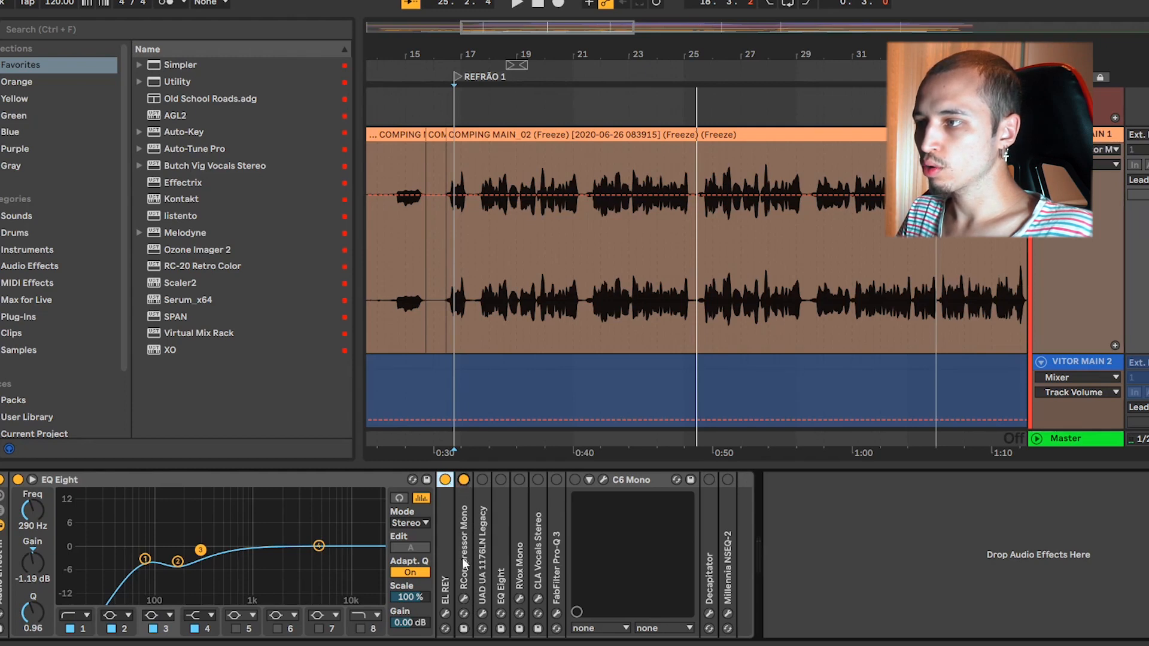
left_click(464, 599)
left_click_drag(745, 233, 760, 235)
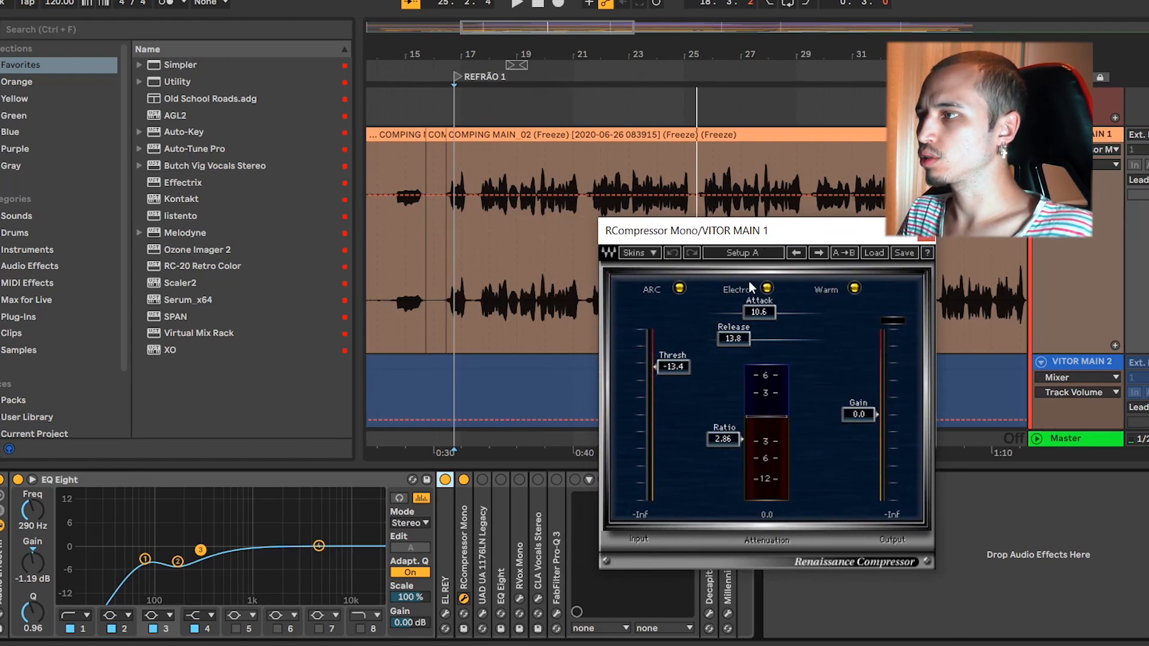
left_click(854, 289)
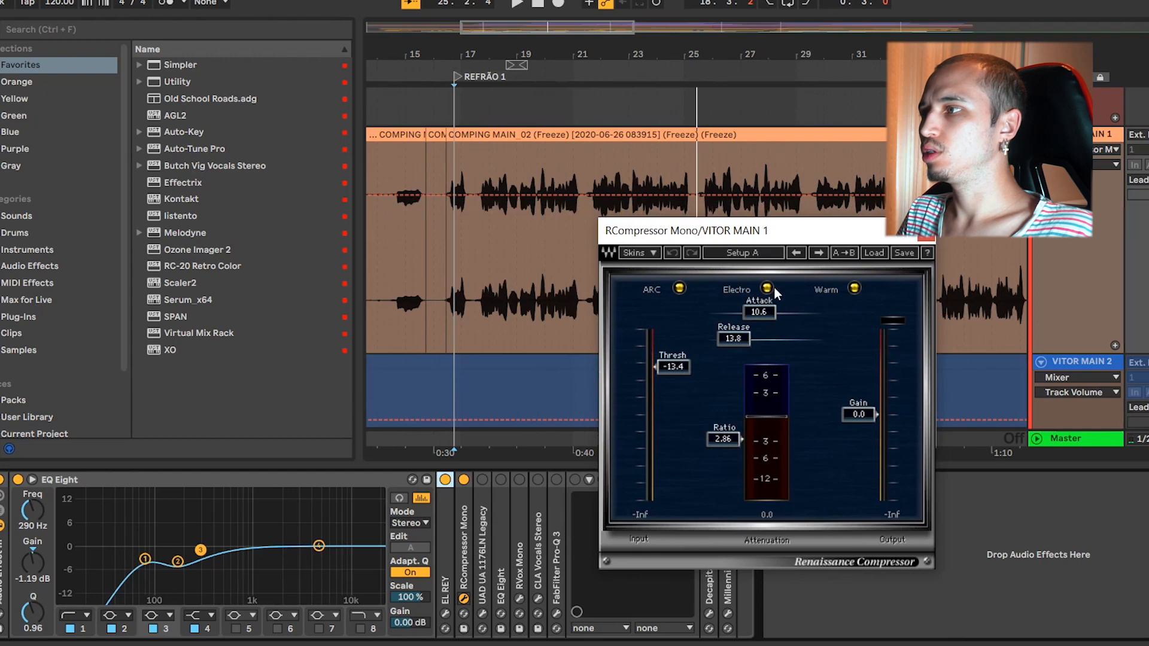
left_click_drag(756, 238, 866, 237)
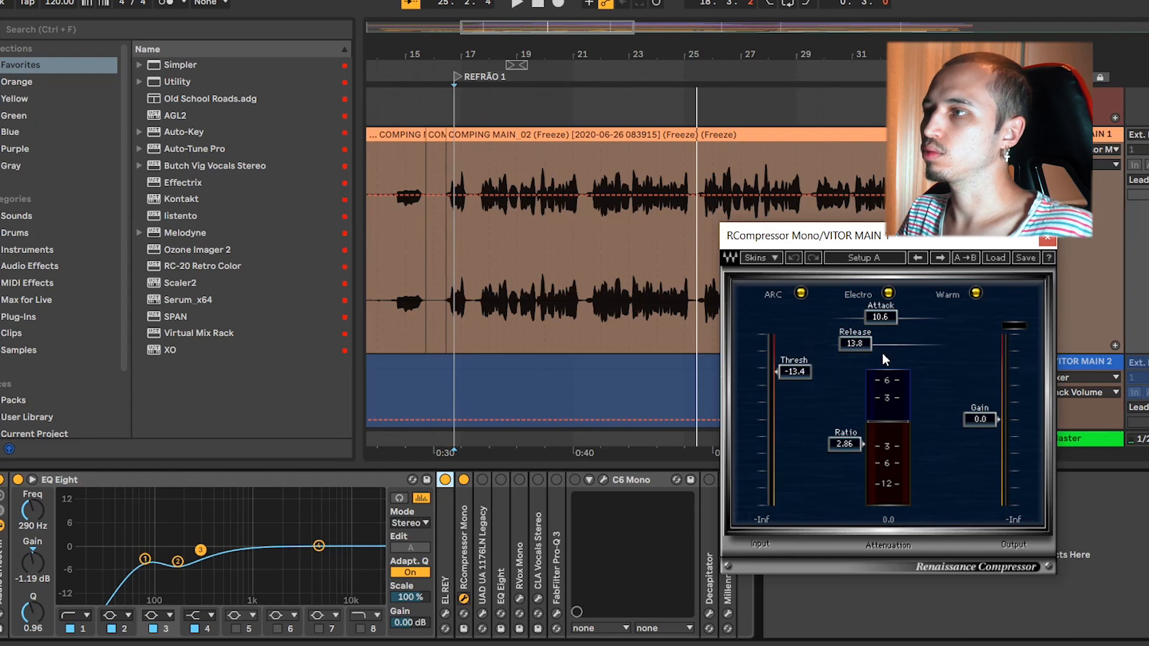
Compare the playing vocal with and without RCompressor Mono, leaving it active, and close its plug-in window.
scroll(534, 164, "up", 3, "ctrl")
scroll(534, 164, "up", 2, "ctrl")
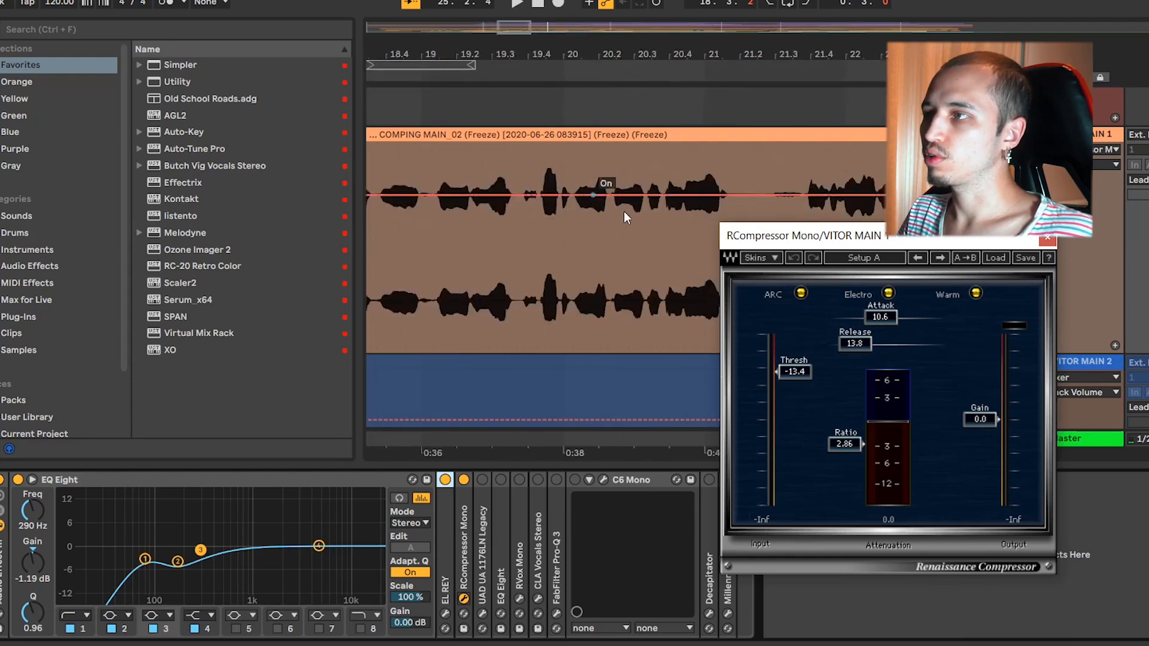
scroll(578, 218, "down", 4, "ctrl")
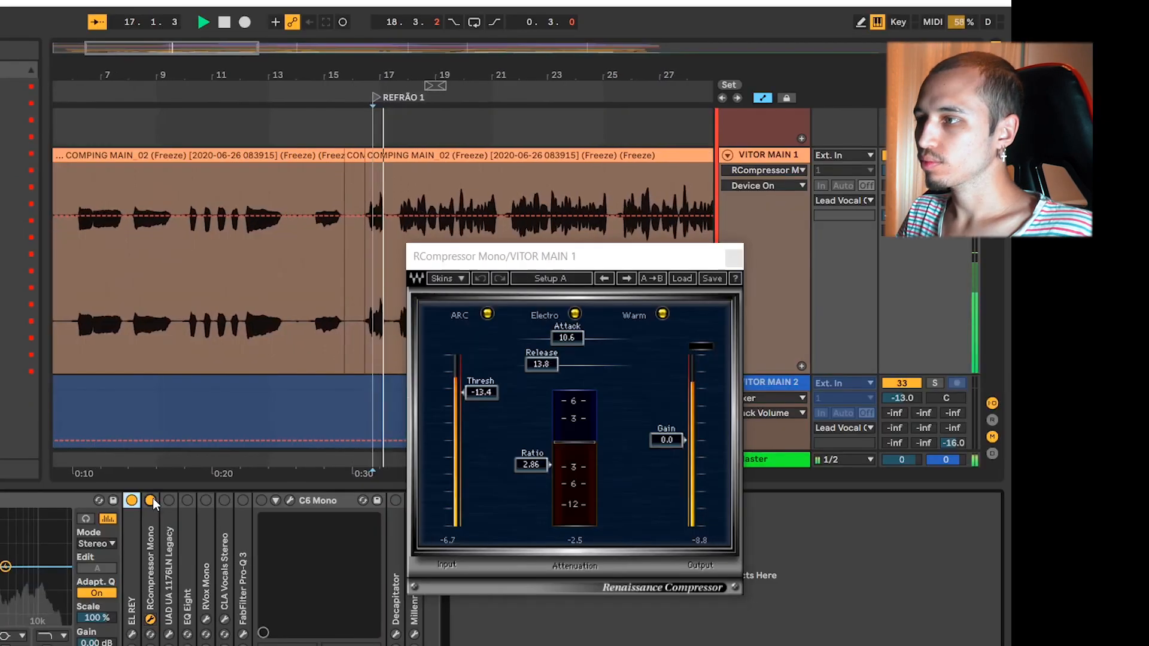
left_click(153, 499)
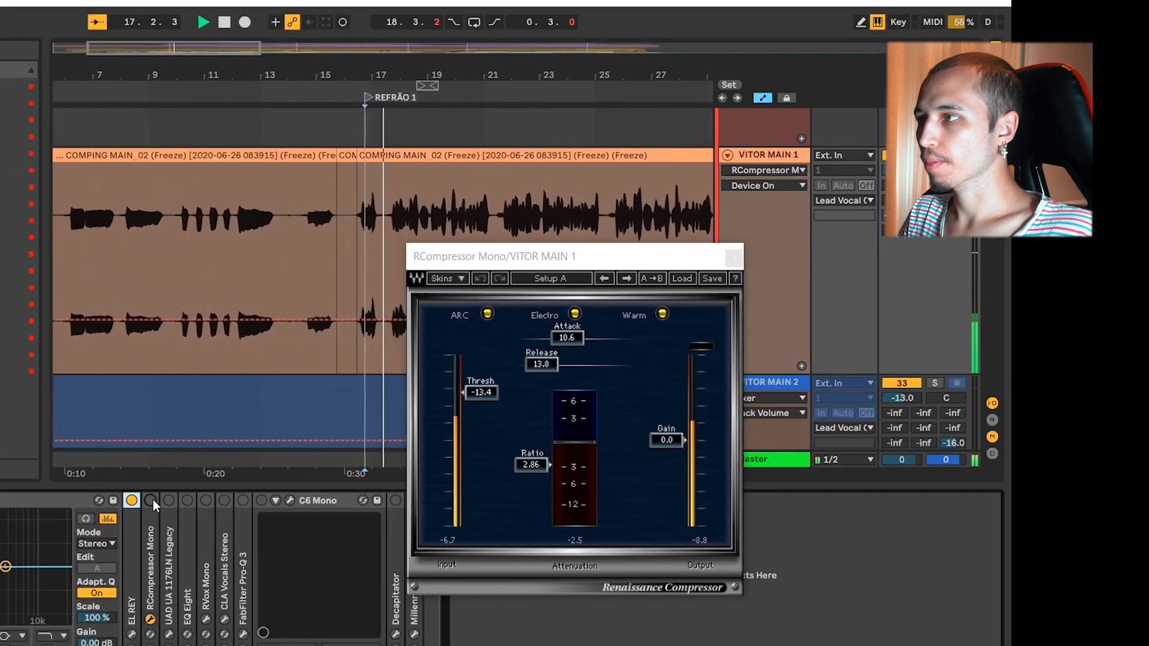
left_click(150, 500)
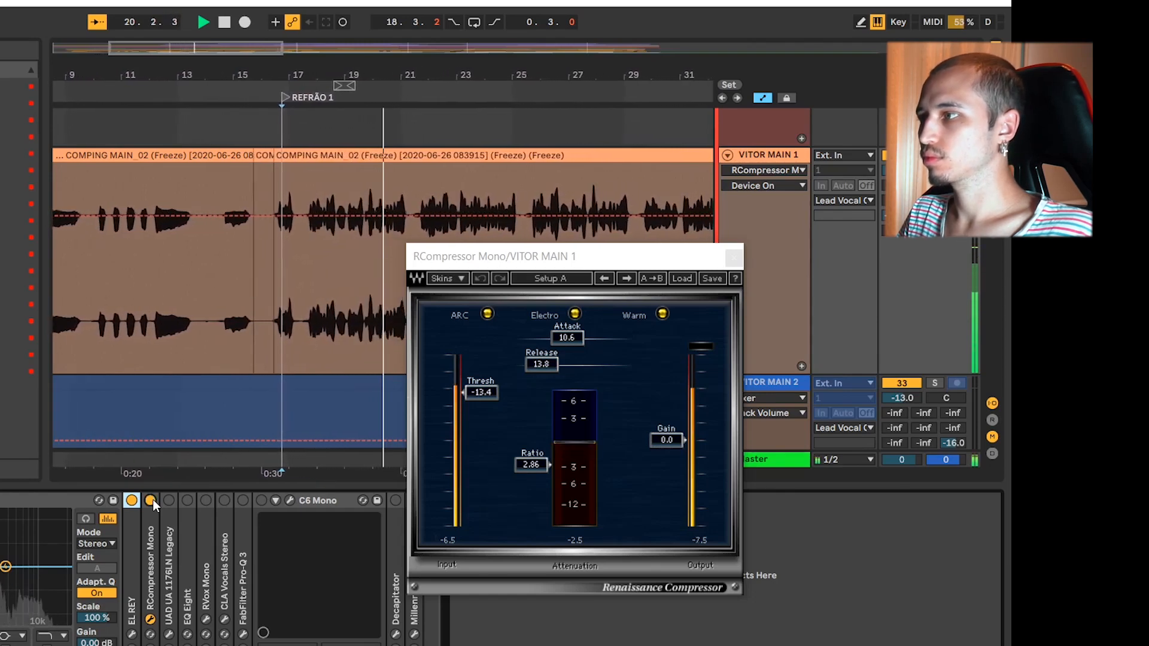
left_click(150, 500)
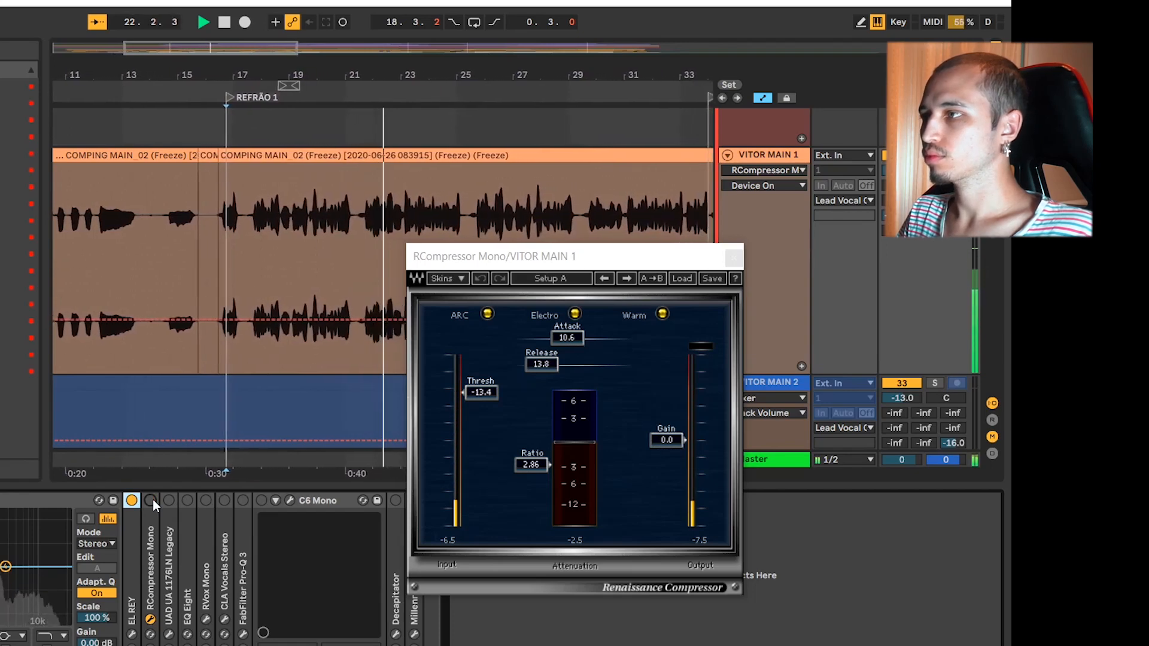
left_click(150, 501)
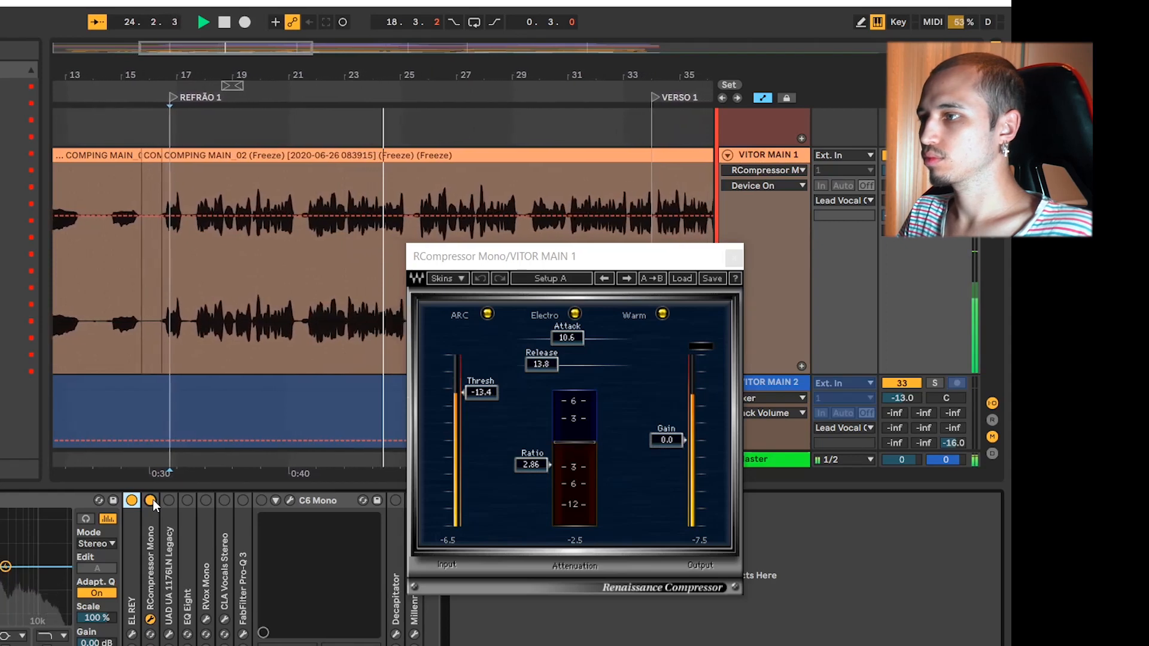
left_click_drag(595, 257, 575, 254)
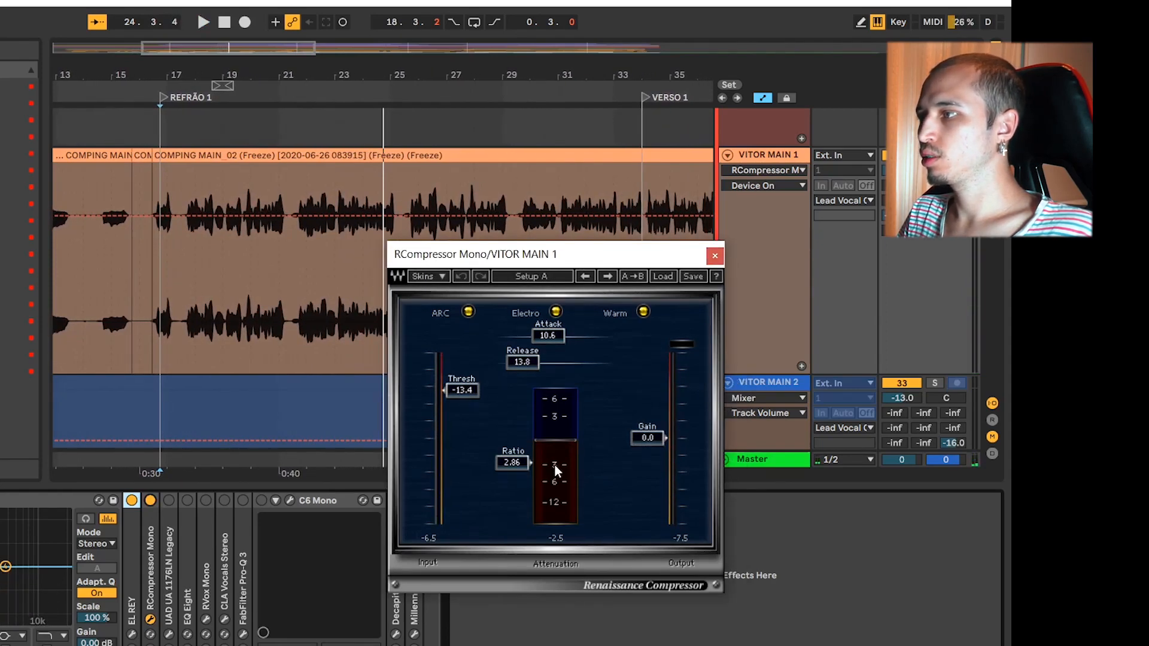
left_click(714, 258)
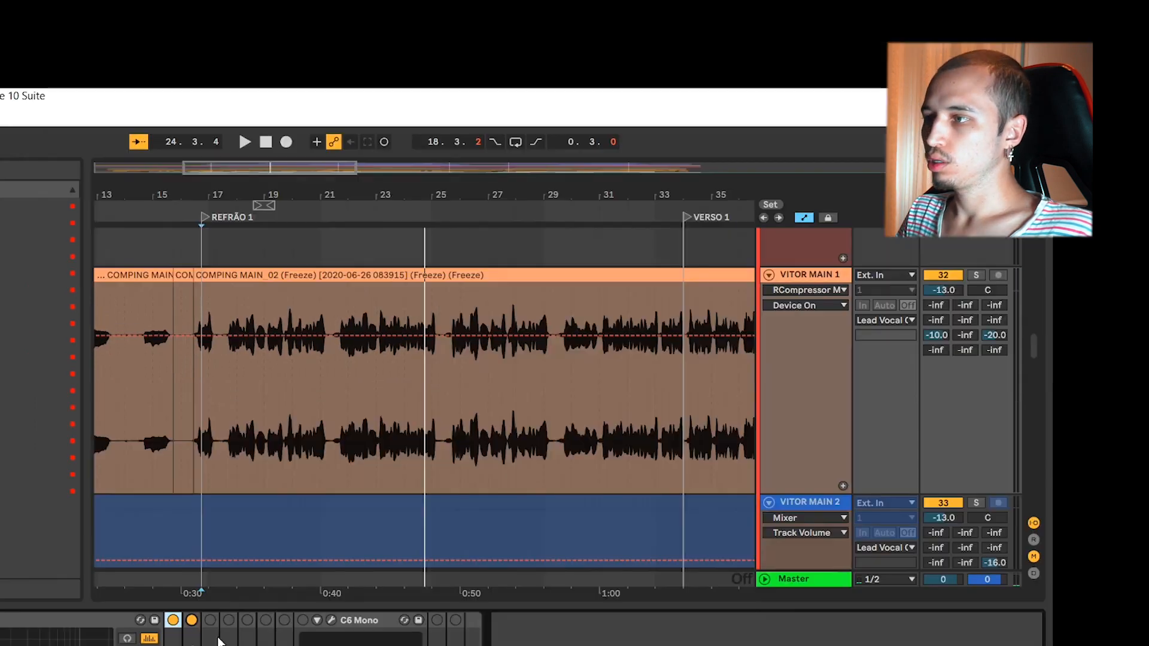
Activate and expand UAD UA 1176LN Legacy, open its plug-in window and place it below the vocal waveform to review its settings.
left_click(169, 520)
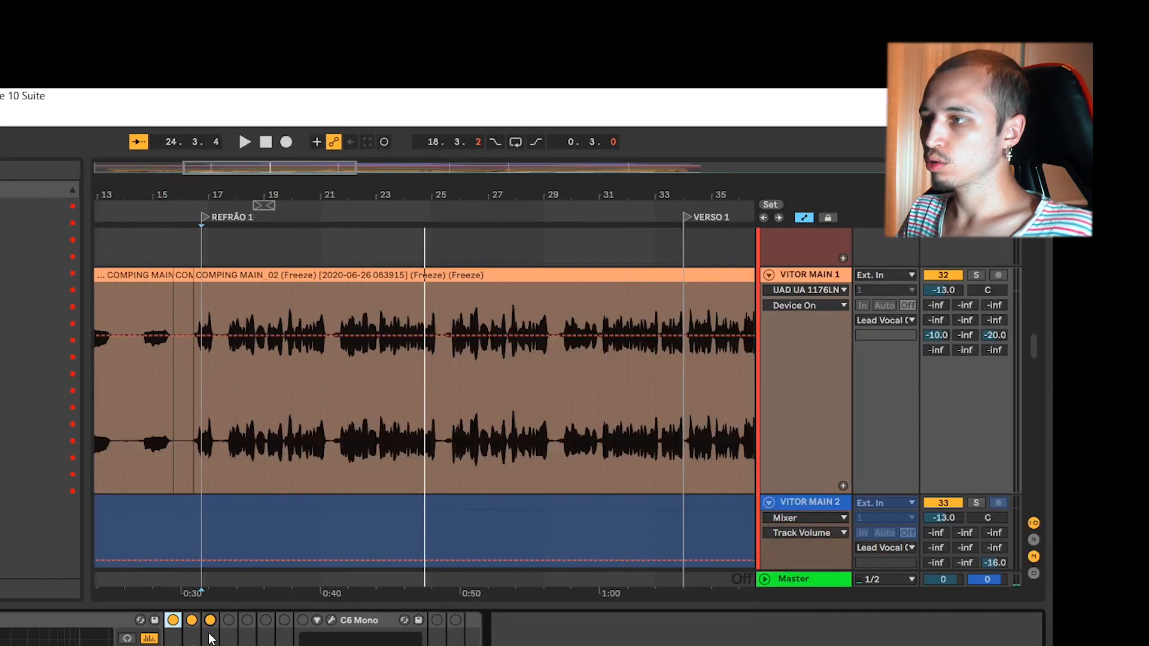
double_click(210, 634)
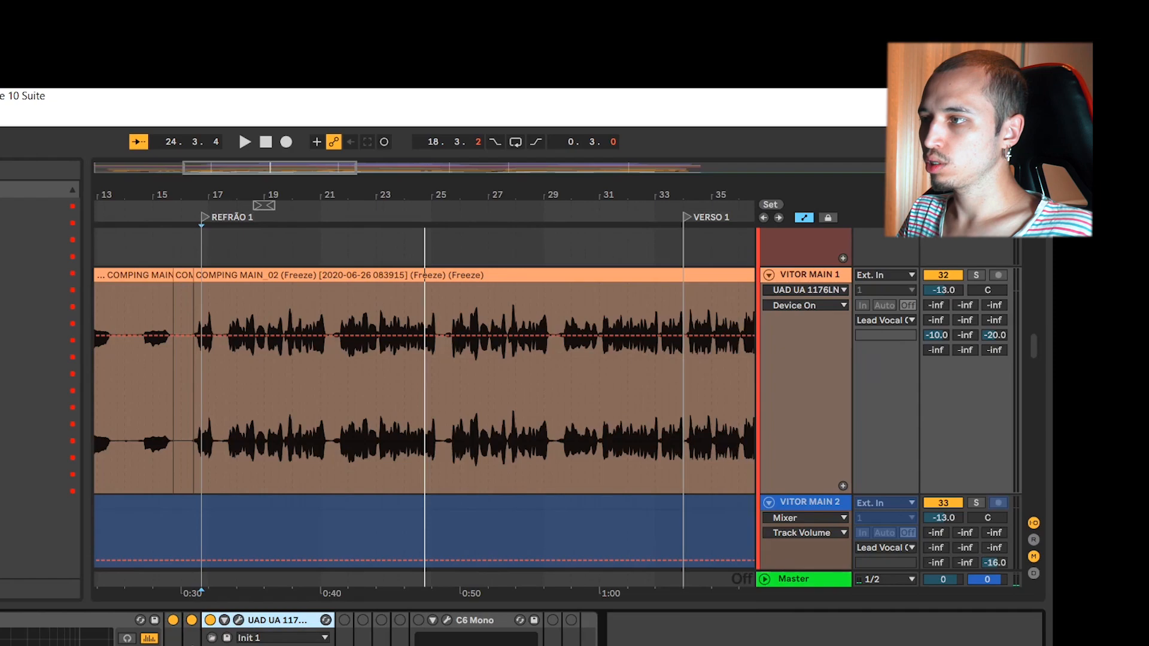
left_click(238, 621)
left_click_drag(418, 342, 448, 410)
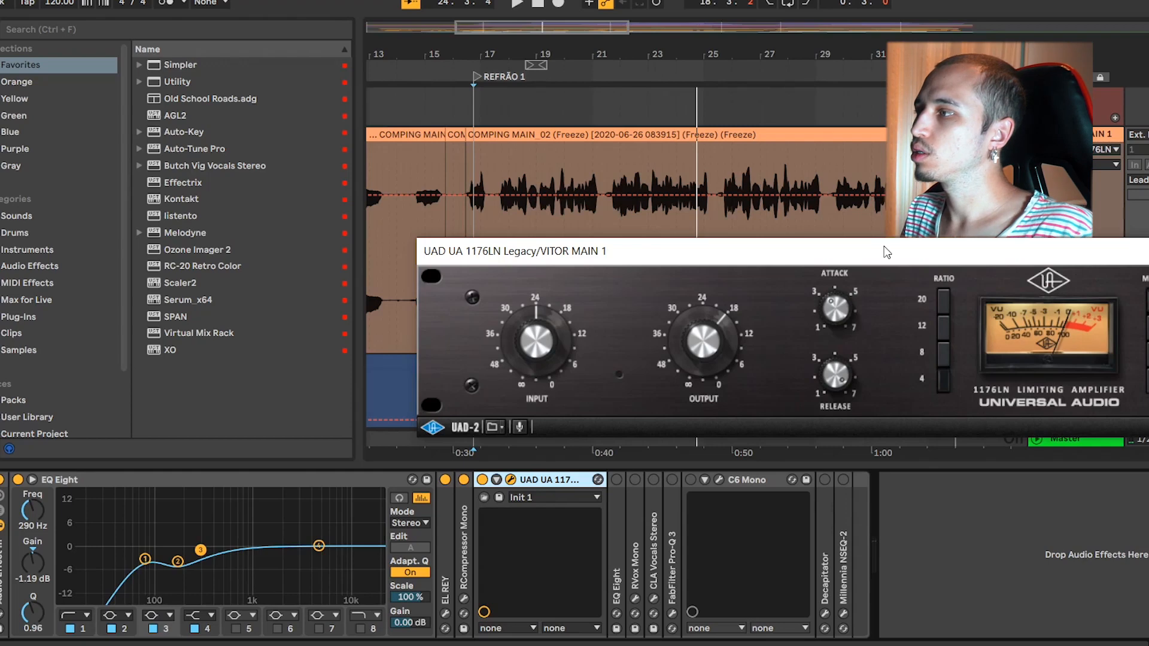
Play the vocal from REFRÃO 1 and compare it with and without UAD UA 1176LN Legacy, leaving the limiter active.
left_click(482, 480)
key("space")
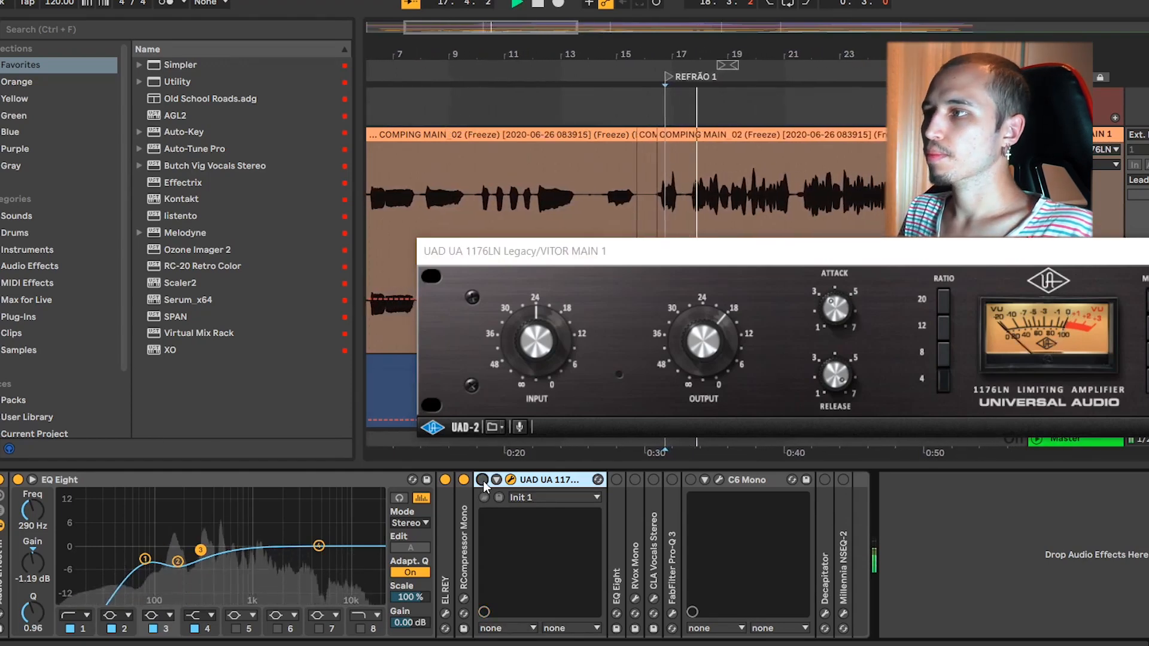
left_click(482, 480)
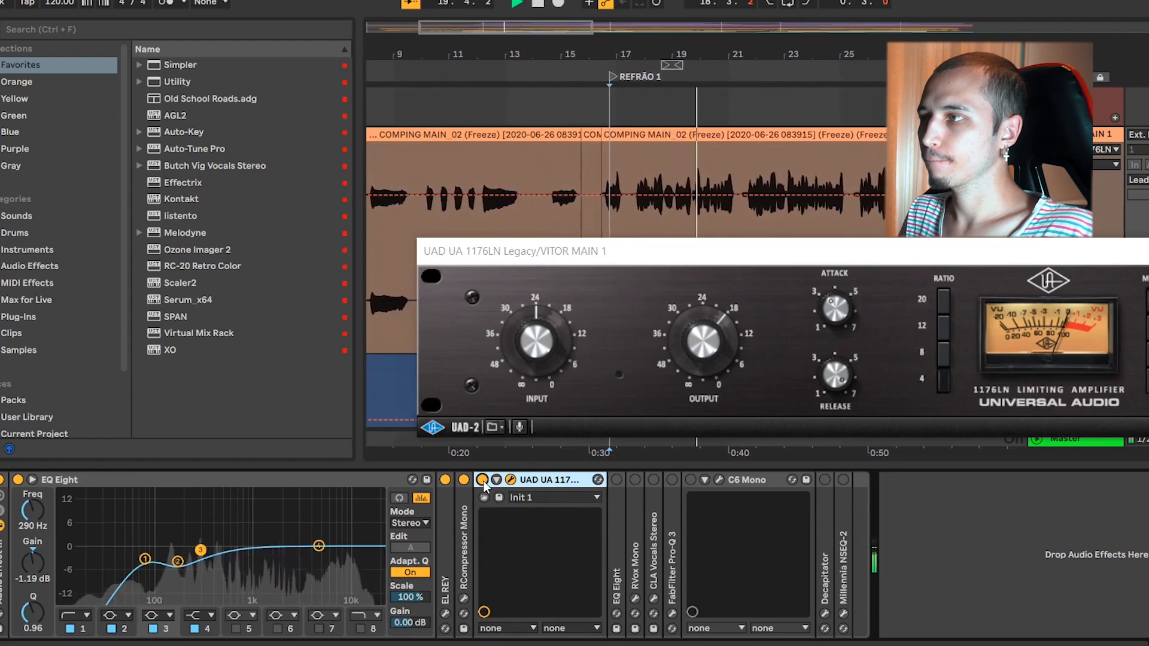
left_click(483, 480)
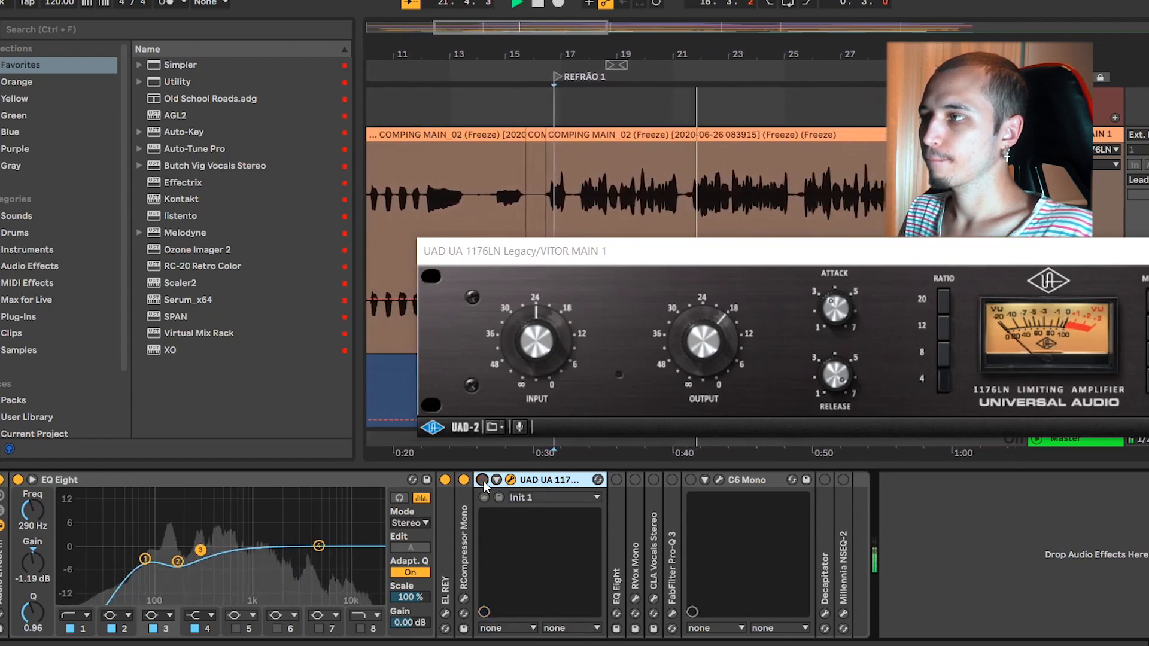
left_click(482, 480)
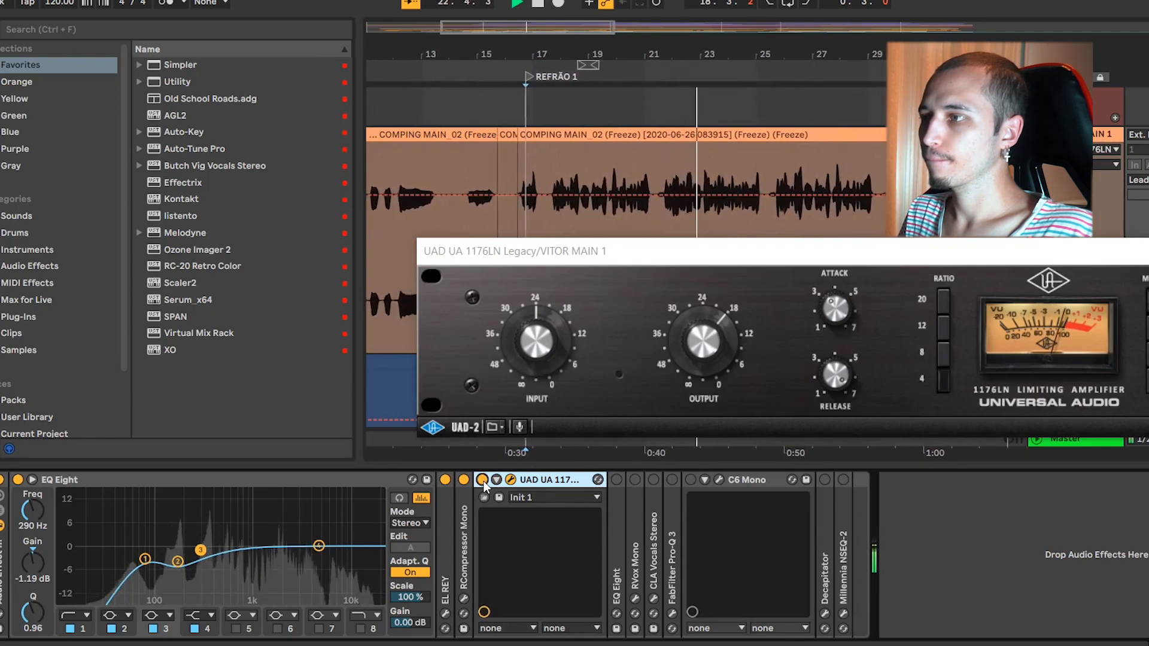
left_click(482, 480)
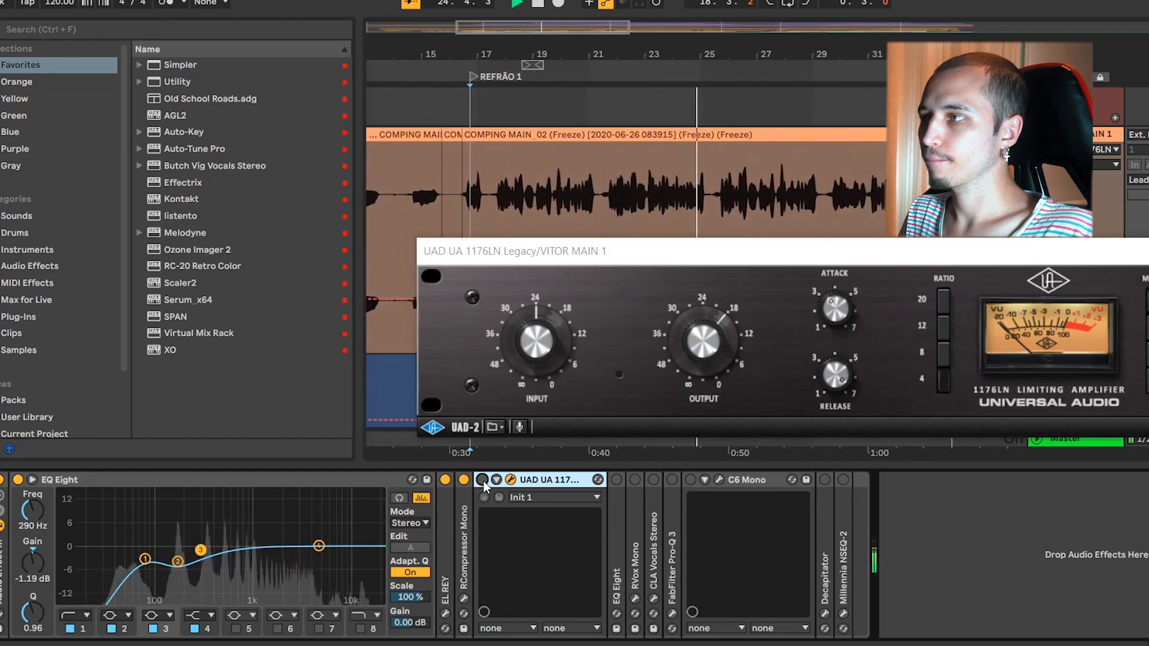
left_click(483, 480)
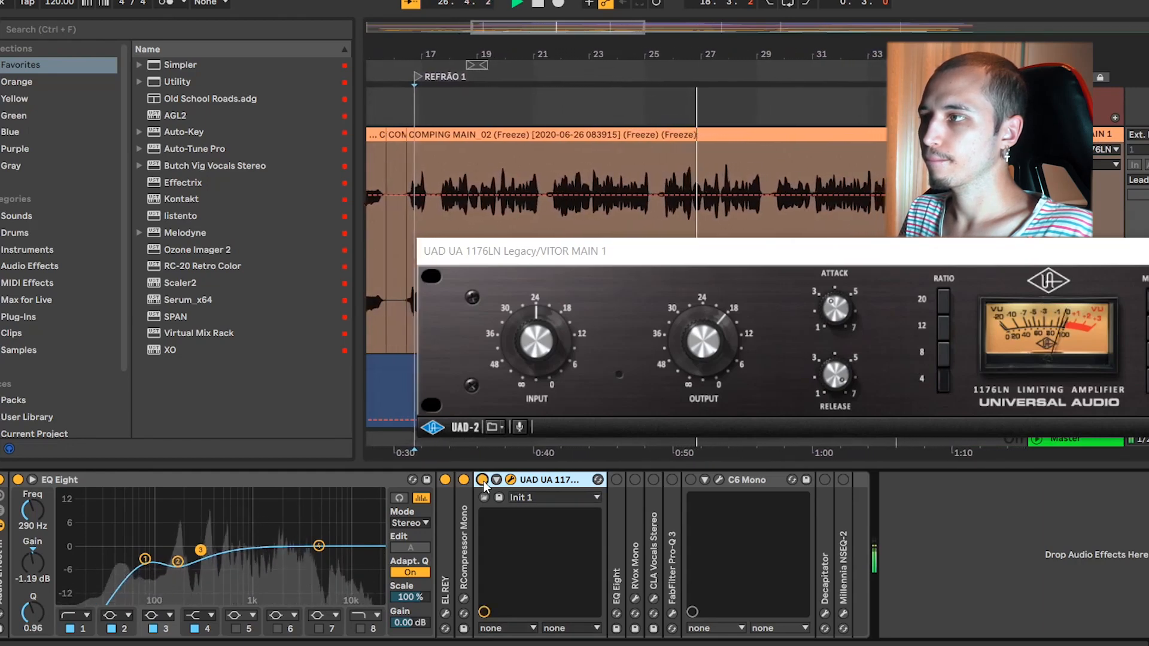
key("space")
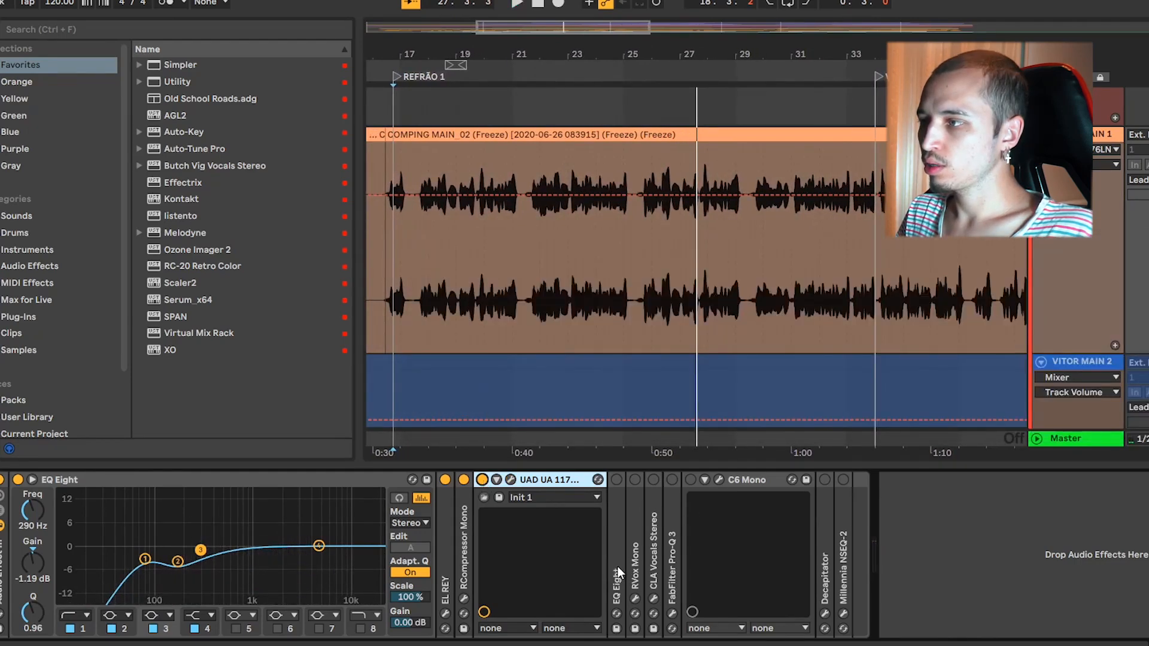
Expand and activate the EQ Eight that follows the 1176LN, and review the settings of its bands 2, 3 and 4.
double_click(618, 566)
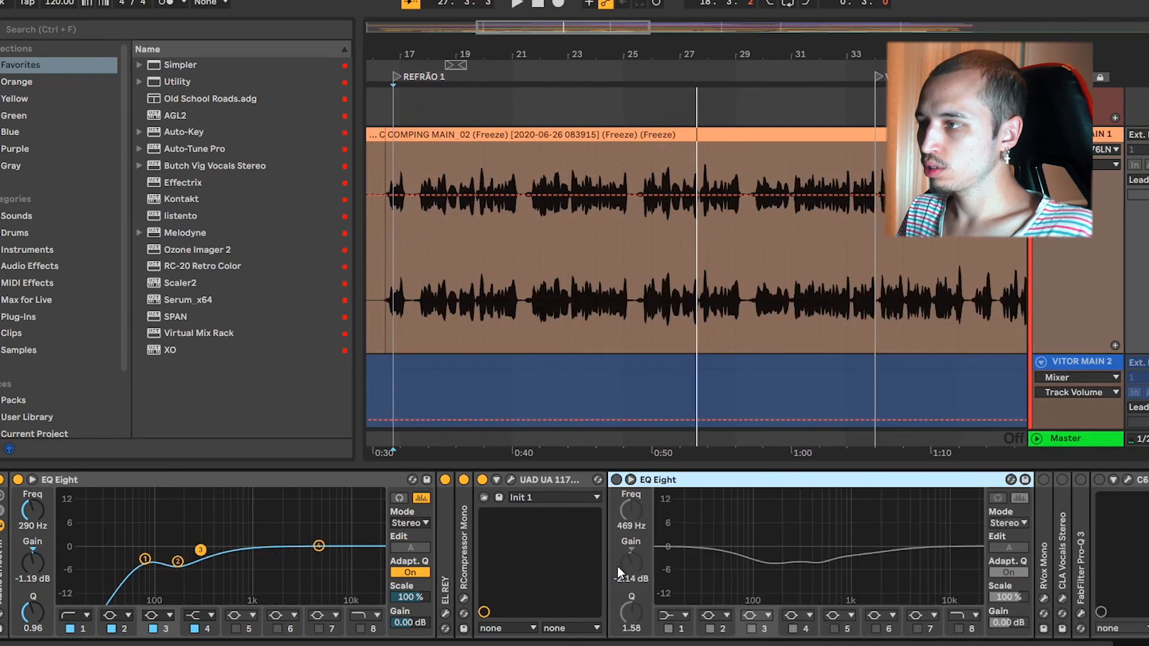
left_click(616, 480)
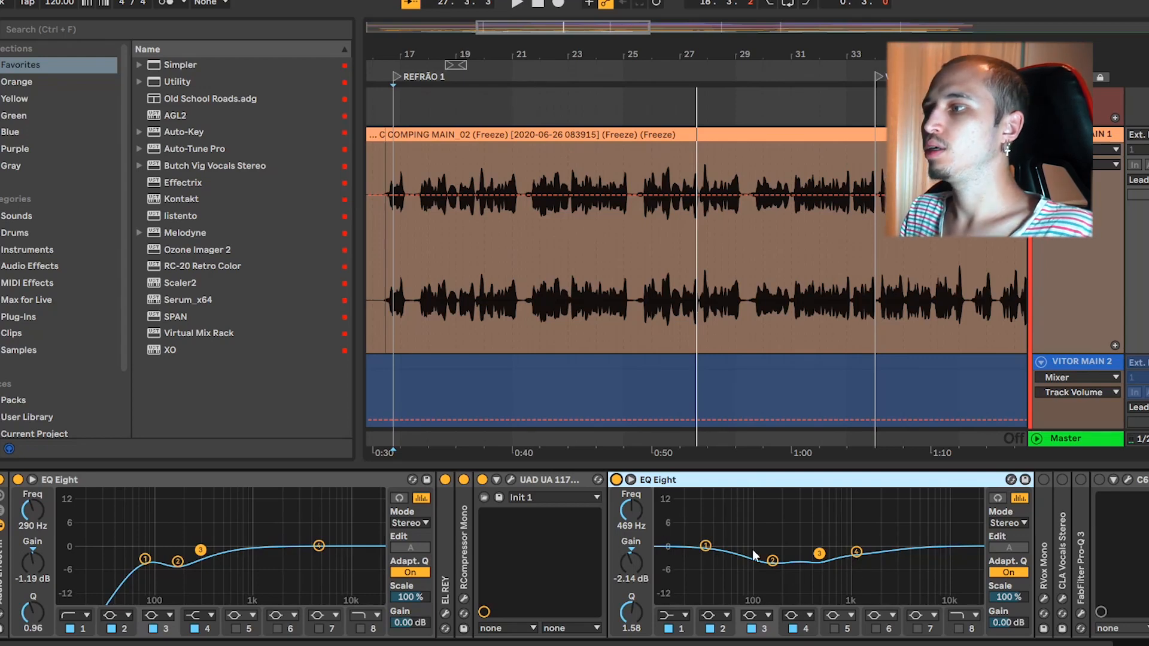
left_click(772, 561)
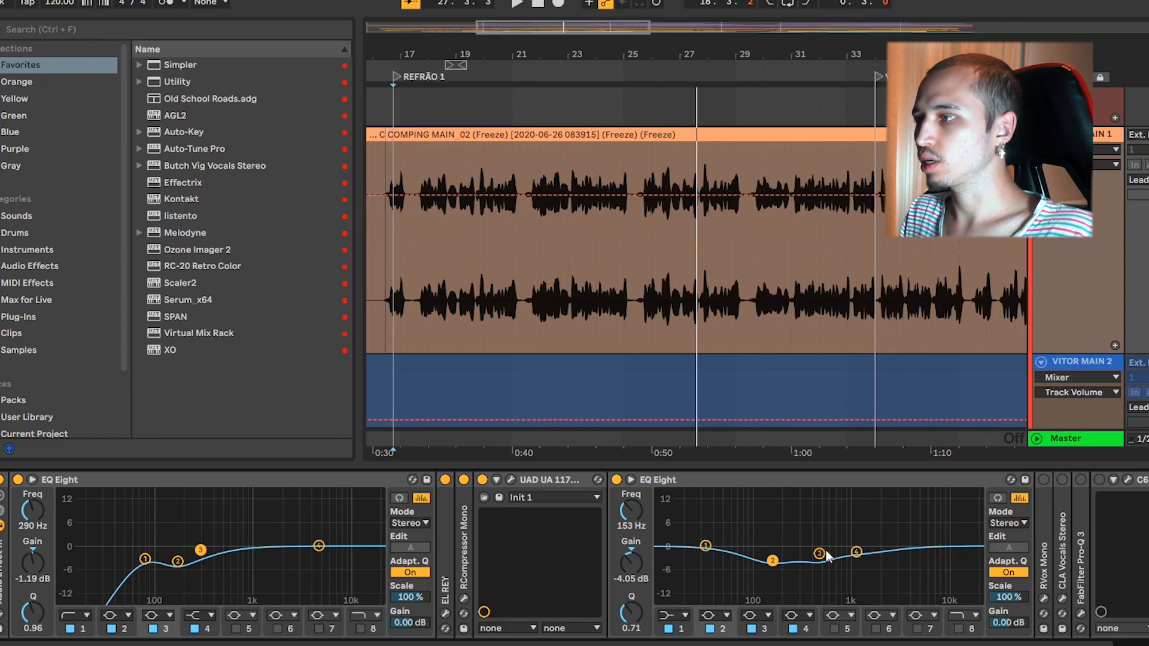
left_click(857, 553)
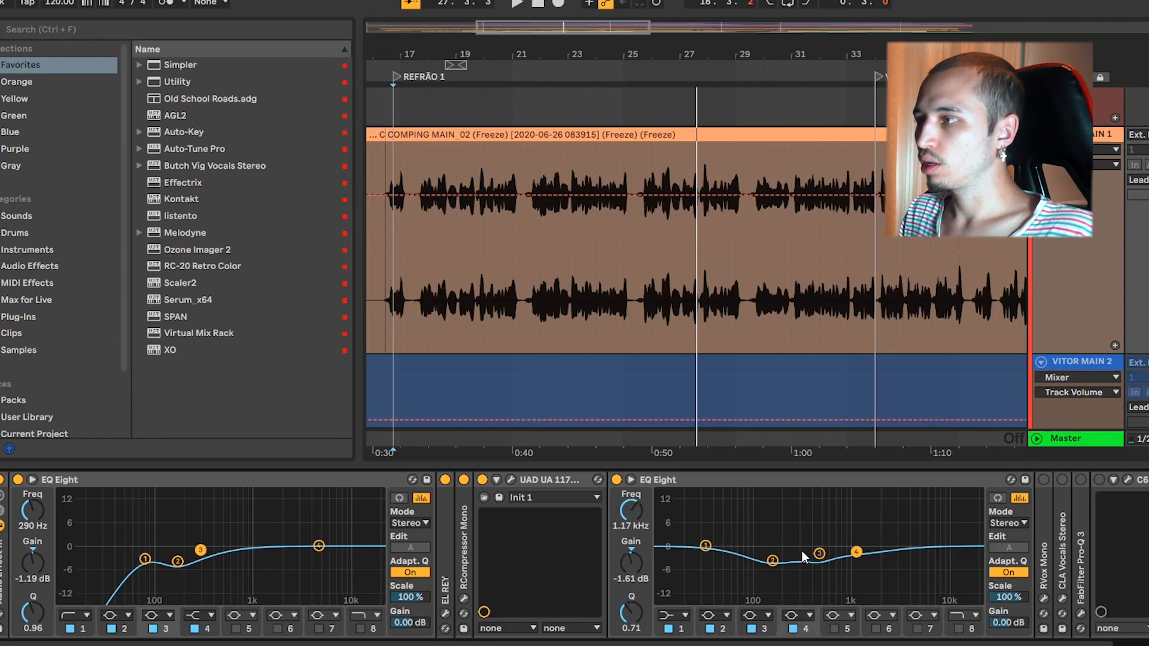
left_click(819, 554)
left_click(855, 555)
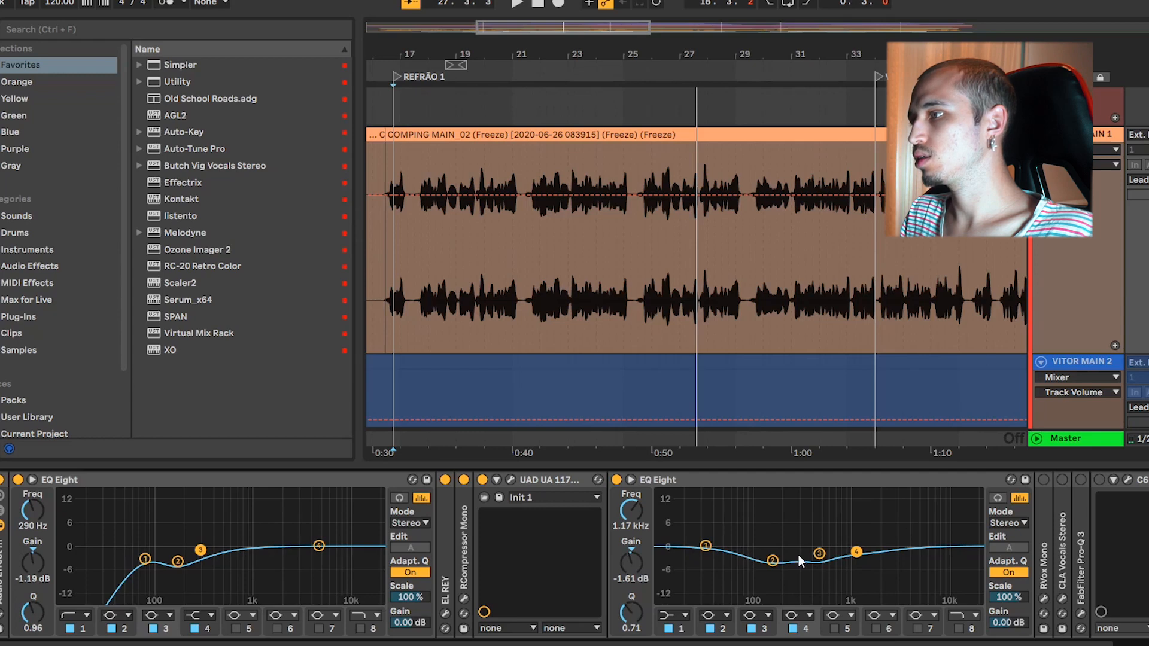
left_click(773, 562)
left_click(857, 552)
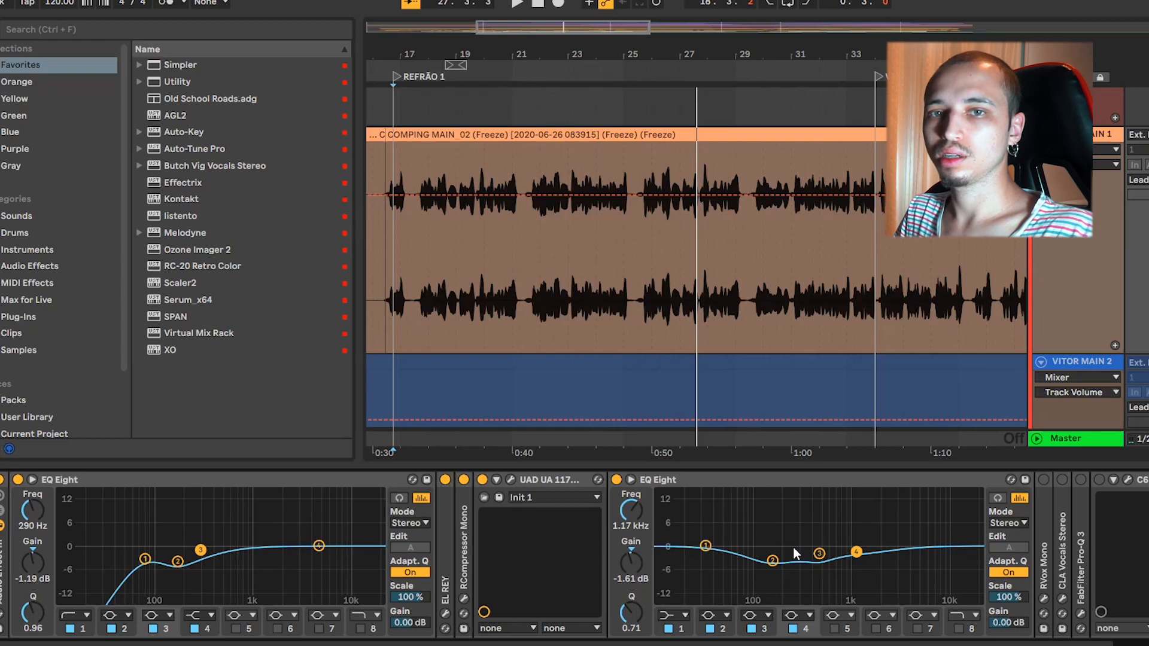
Compare the playing vocal with and without the second EQ Eight, leaving it active, and collapse the device.
left_click(617, 480)
key("space")
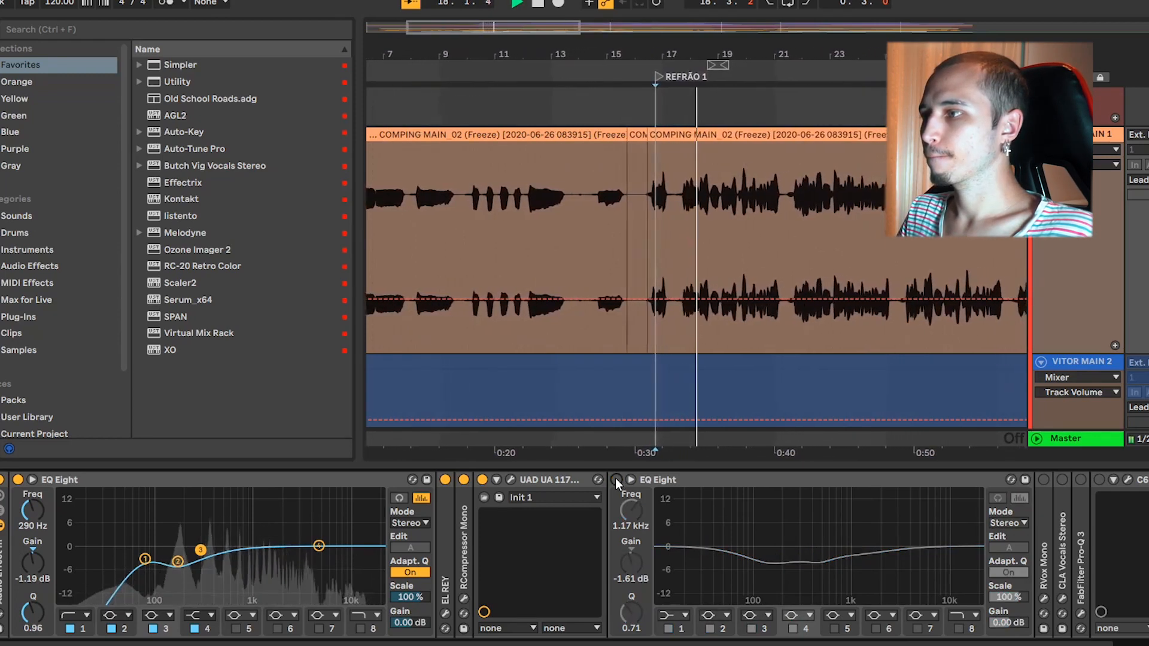
left_click(617, 479)
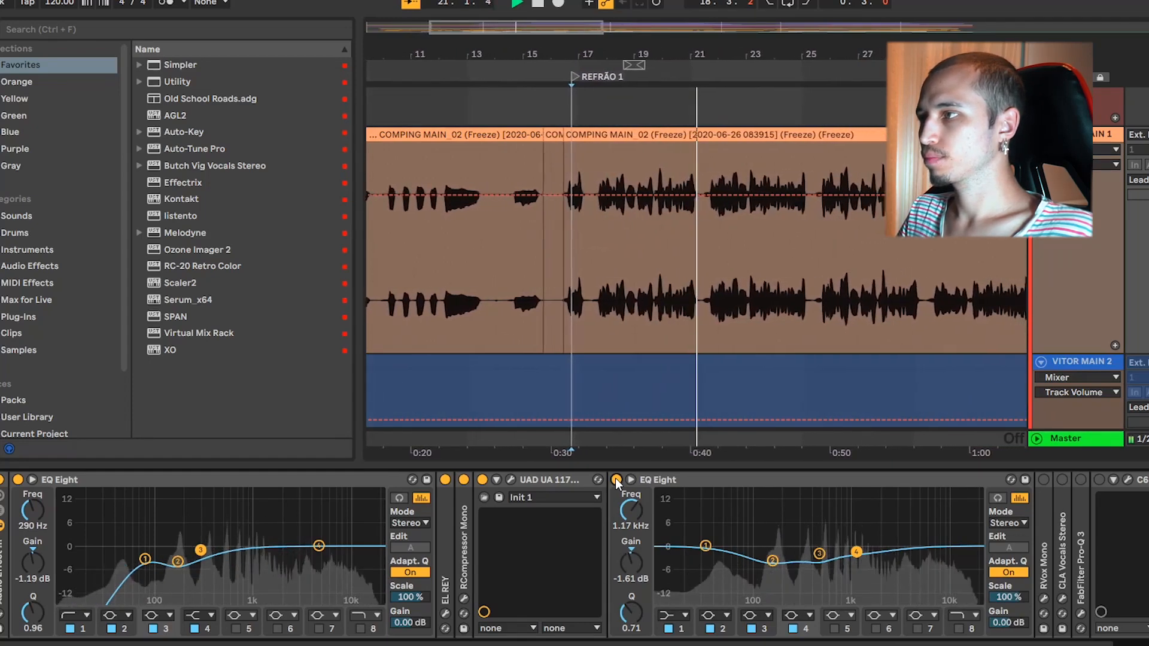
left_click(616, 479)
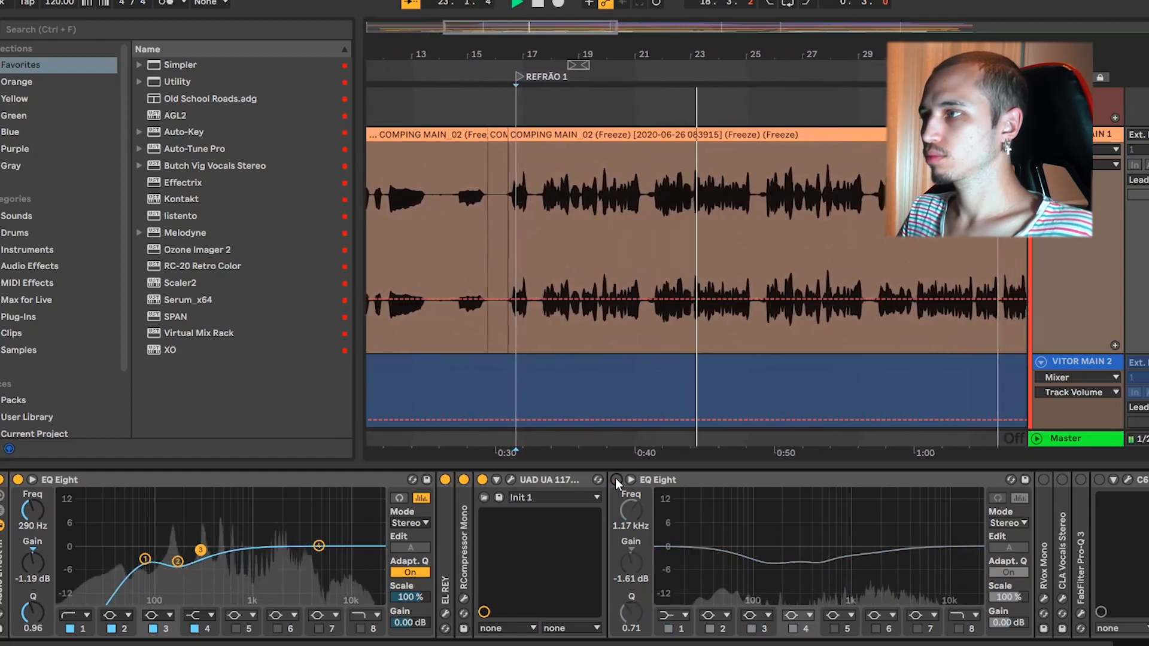
left_click(616, 479)
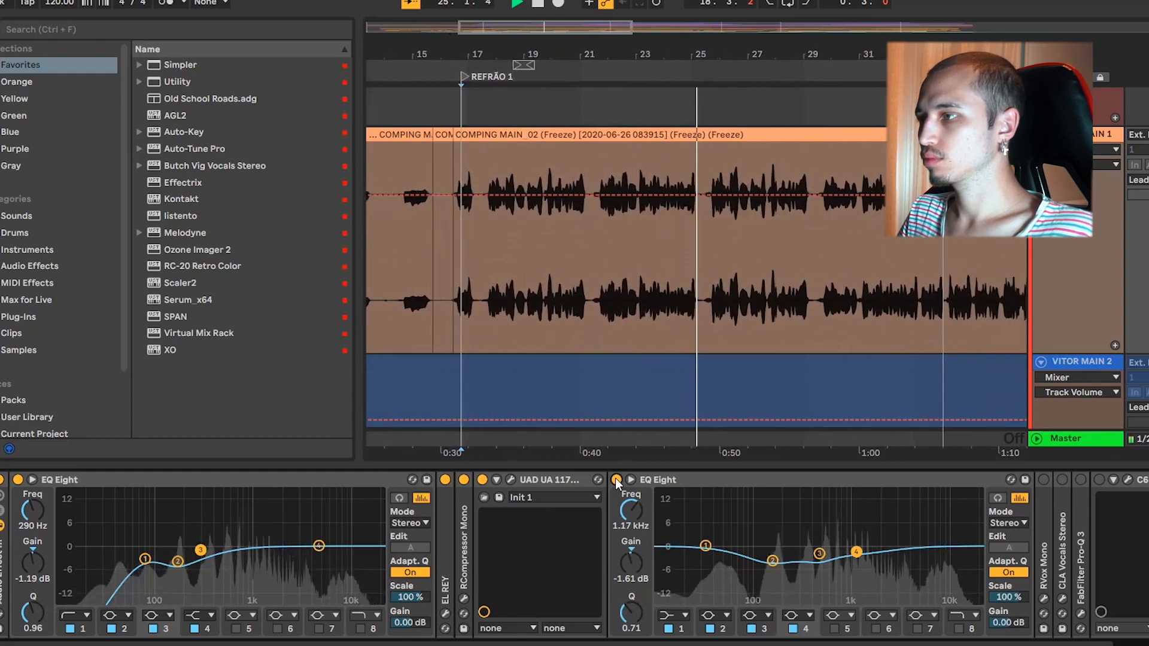
key("space")
double_click(651, 480)
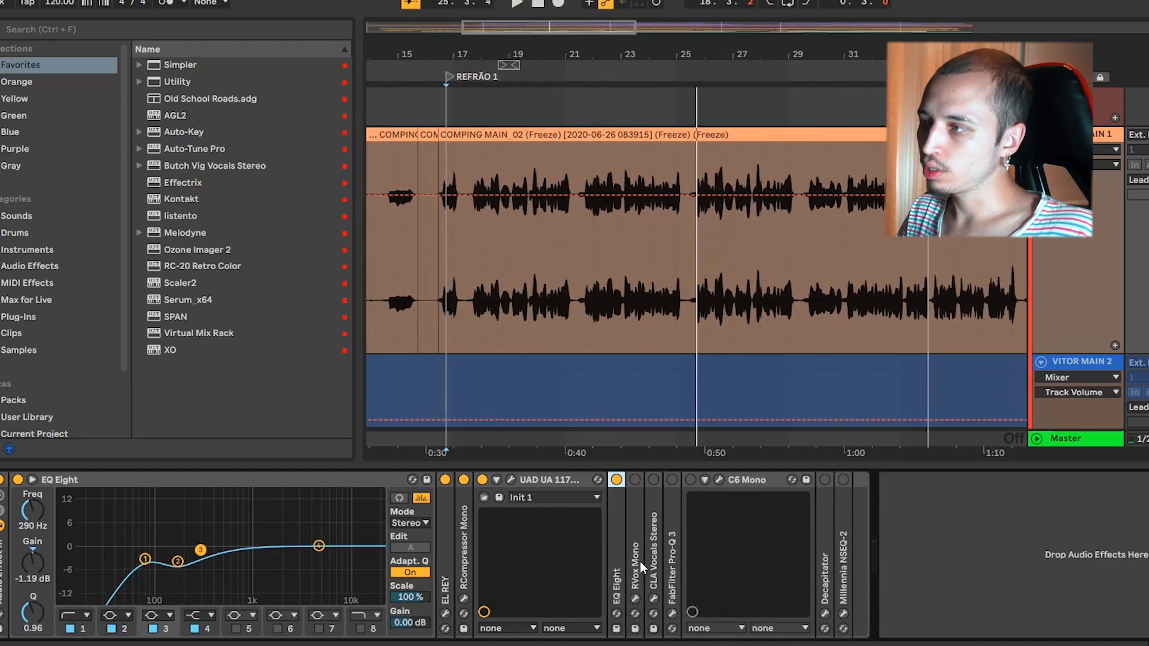
Activate RVox Mono, open its plug-in window and move it clear of the device chain to review its settings.
left_click(636, 568)
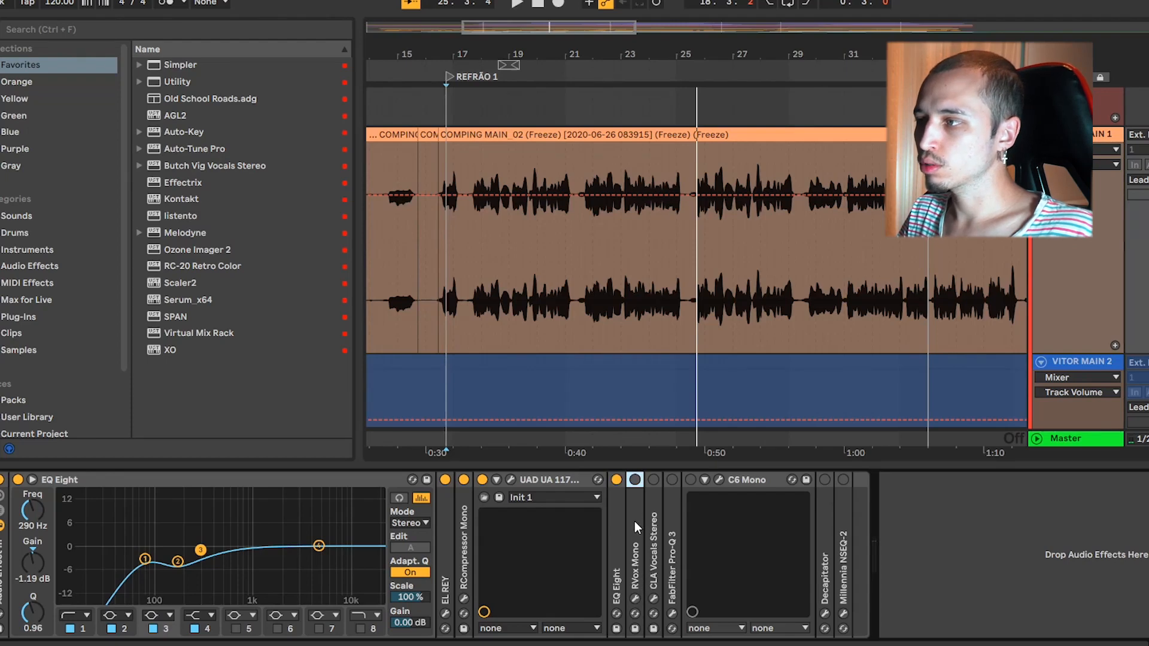
left_click(633, 481)
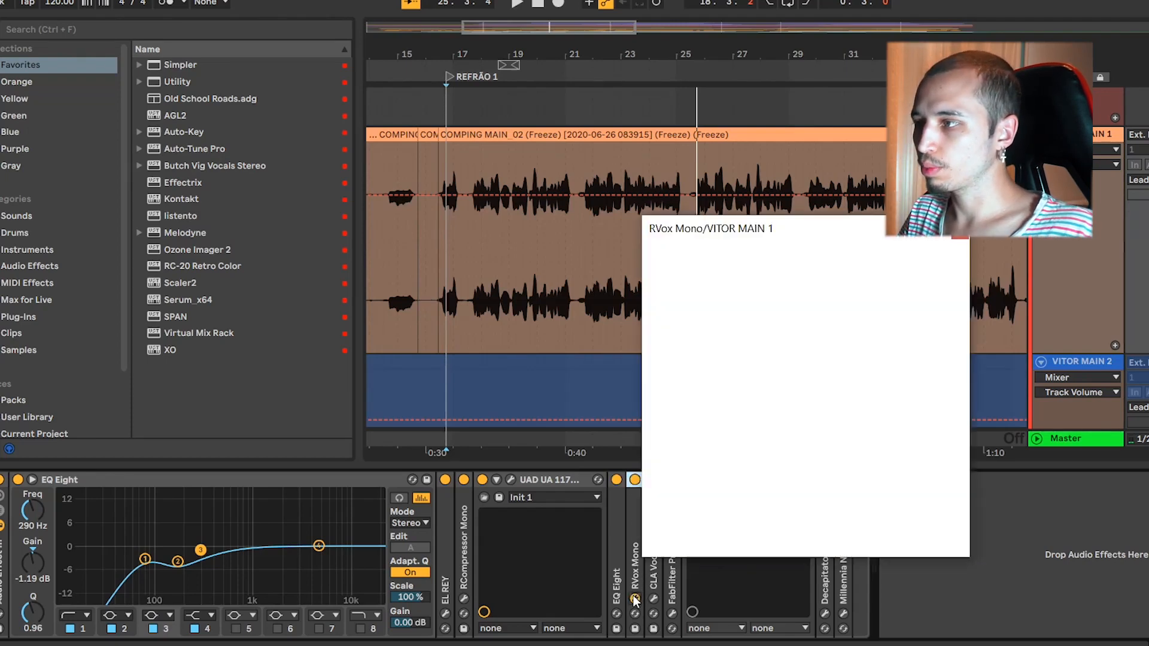
left_click_drag(723, 233, 785, 246)
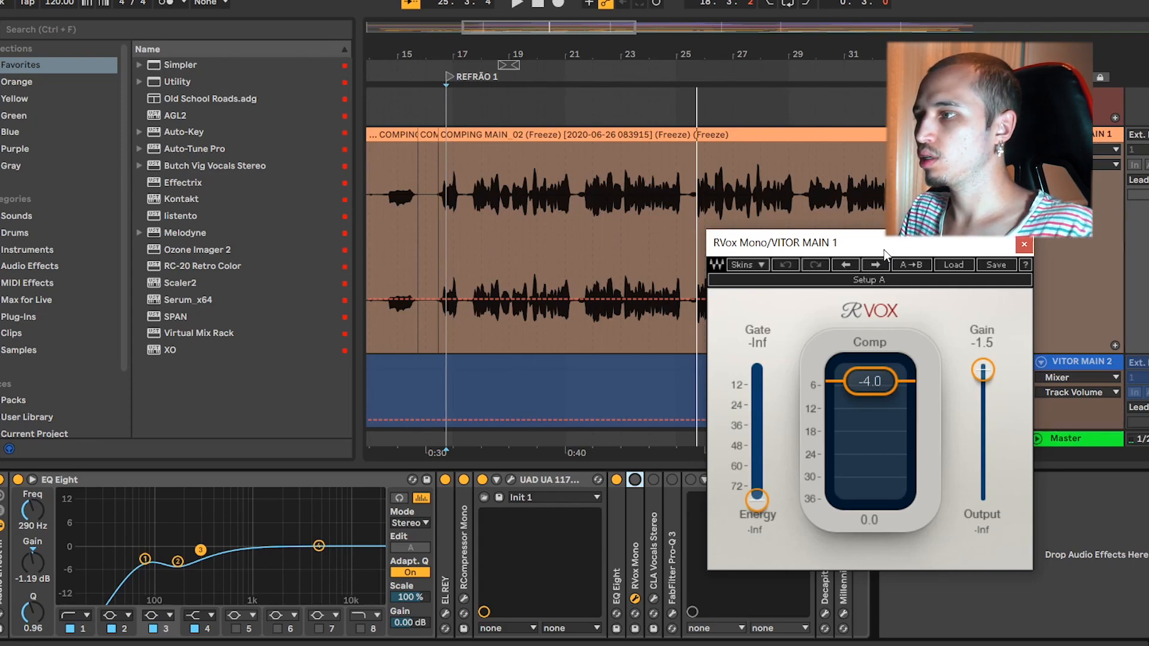
left_click_drag(878, 251, 905, 254)
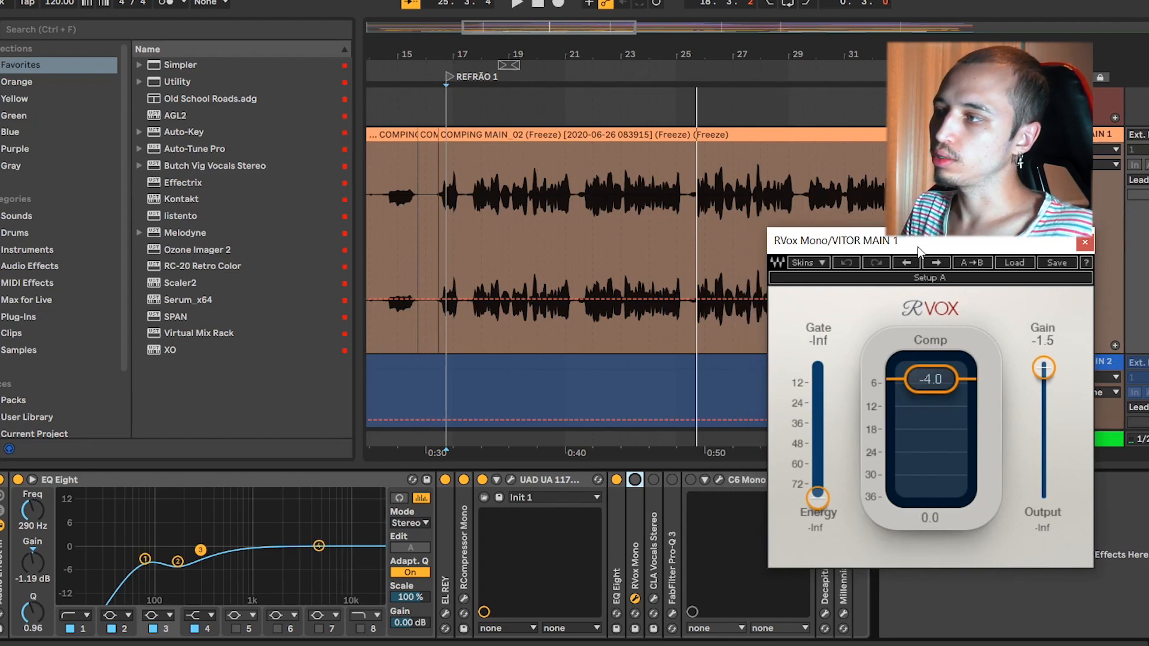
Play the vocal from REFRÃO 1 and compare it with and without RVox Mono, leaving it active, and close its plug-in window.
key("space")
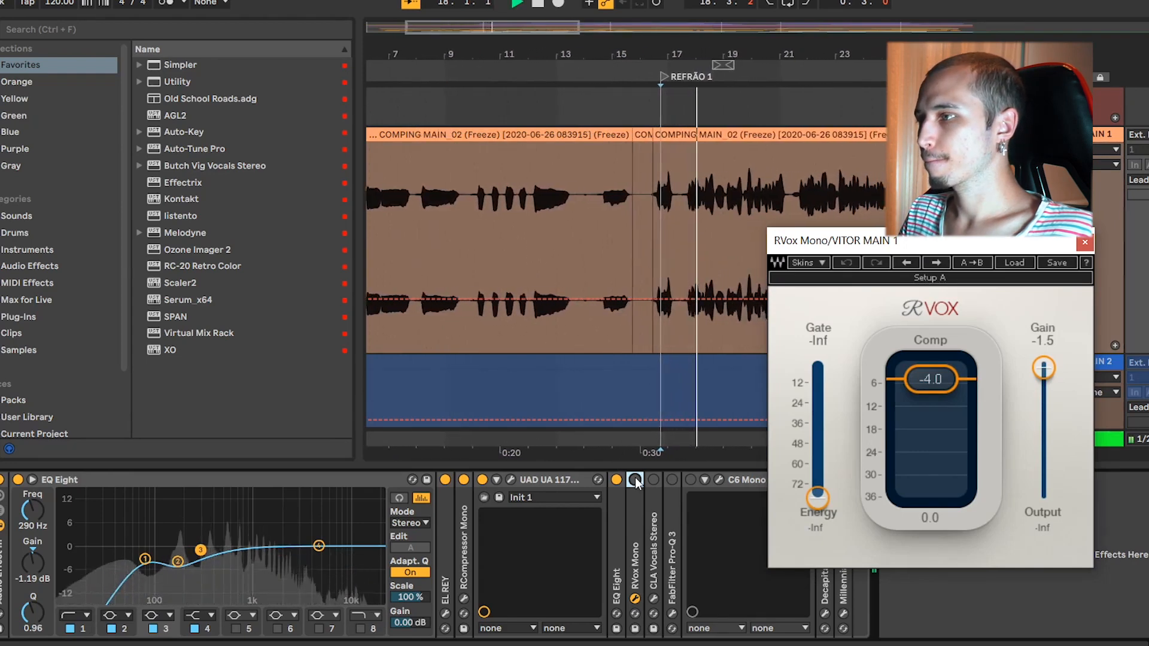
left_click(635, 480)
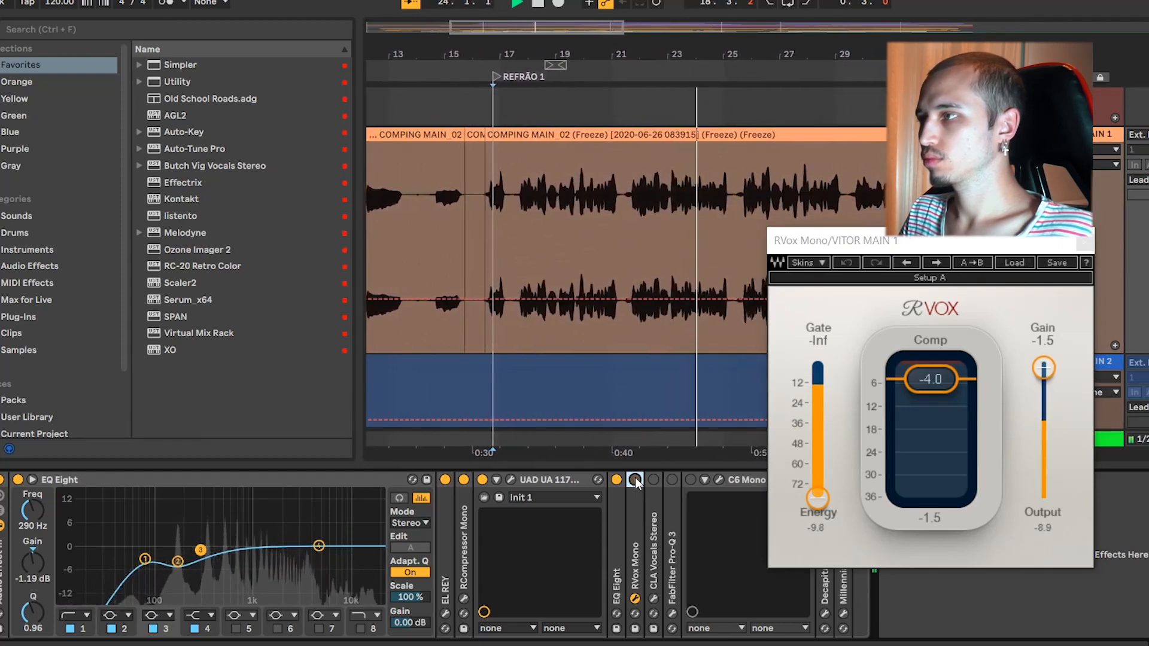
left_click(635, 480)
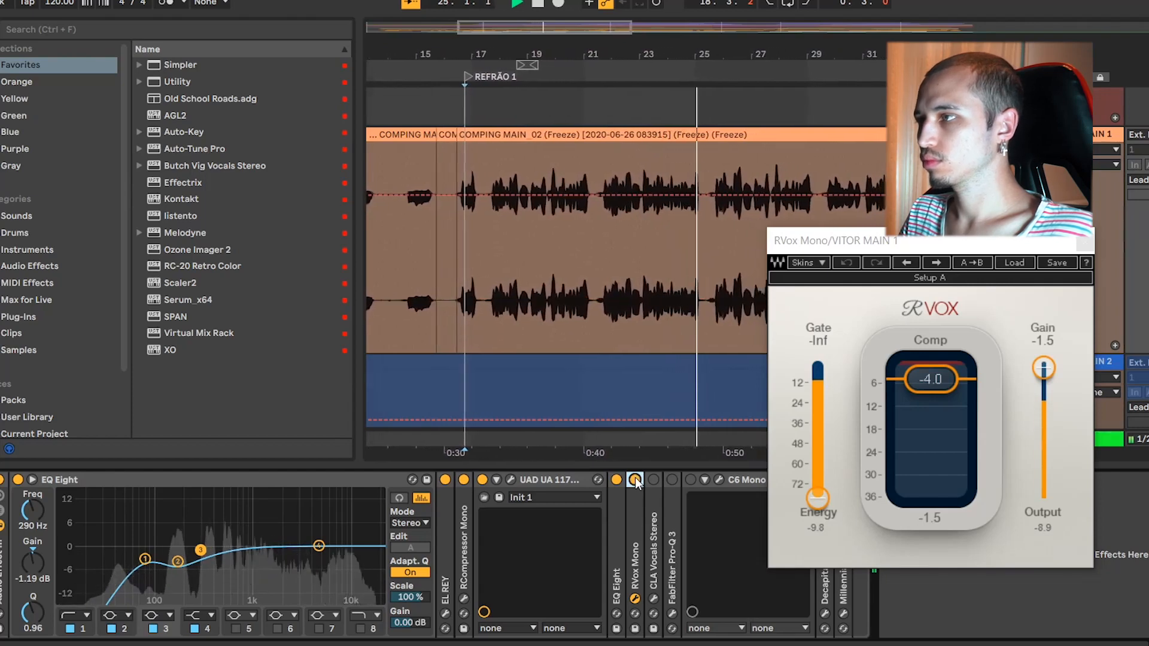
left_click(635, 599)
Open the CLA Vocals Stereo plug-in window and move it clear of the device chain.
left_click(654, 599)
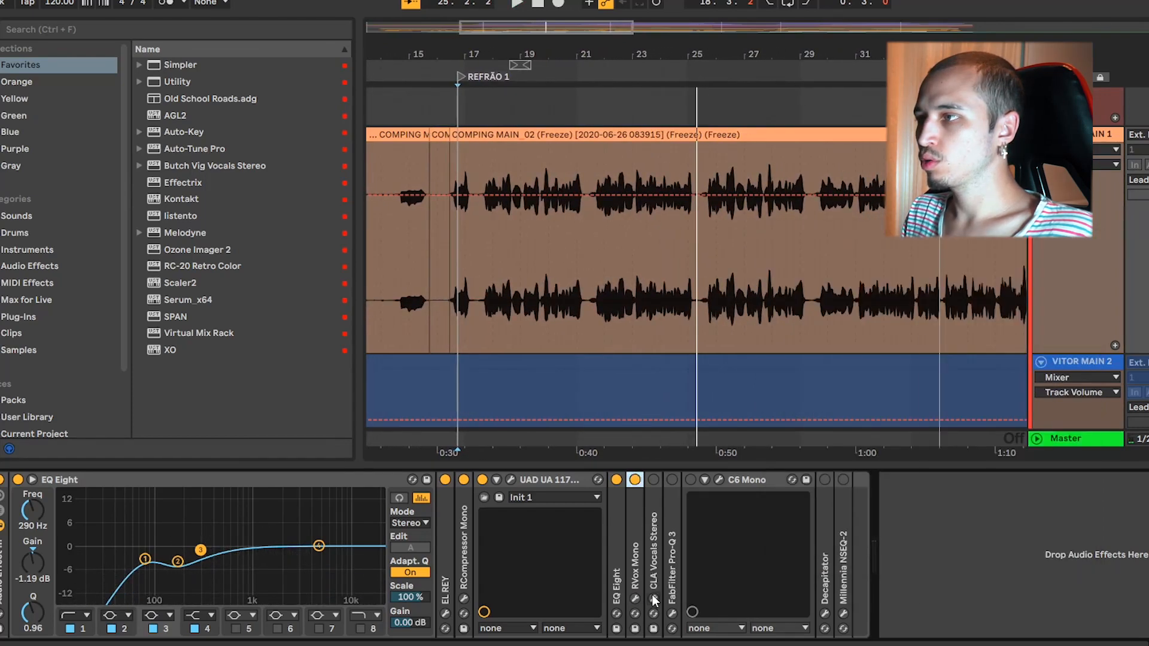
left_click_drag(473, 168, 769, 153)
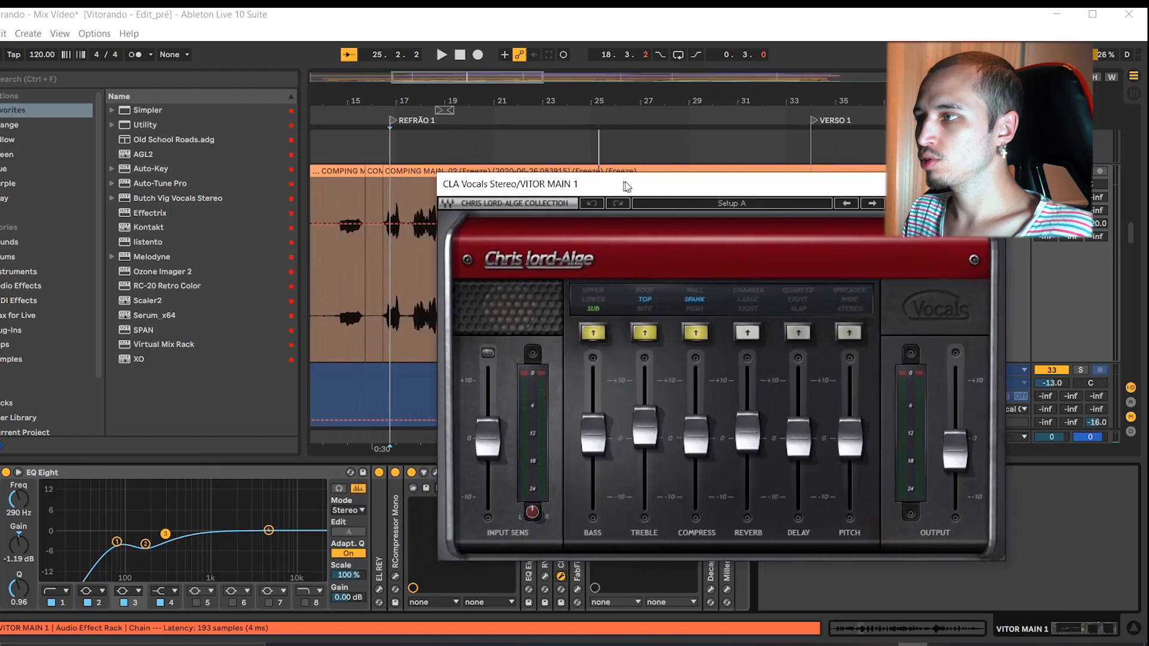
left_click_drag(658, 183, 663, 184)
mouse_move(591, 186)
left_mouse_down()
mouse_move(638, 183)
mouse_move(582, 182)
left_mouse_up()
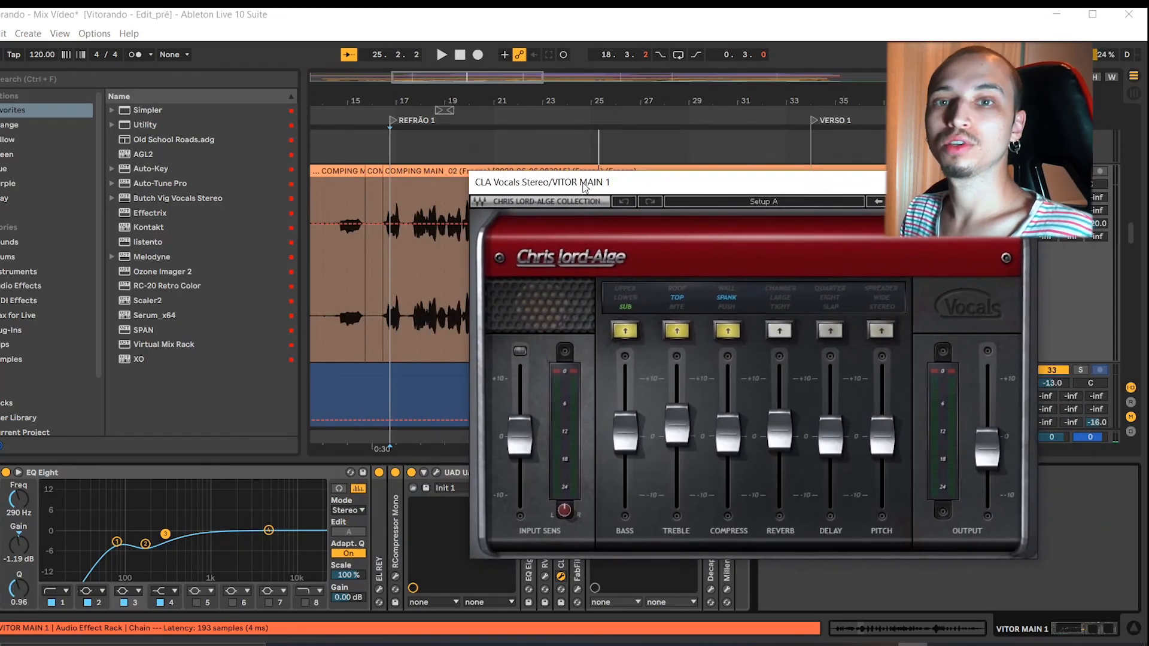
left_click_drag(689, 190, 754, 195)
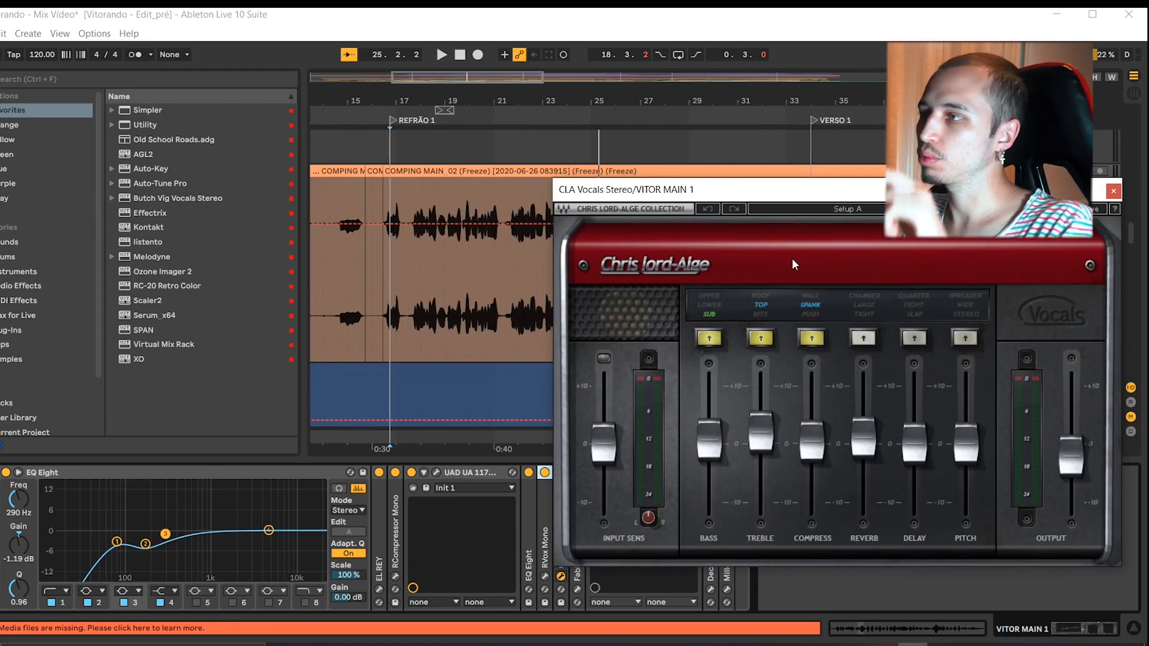
left_click_drag(796, 195, 782, 198)
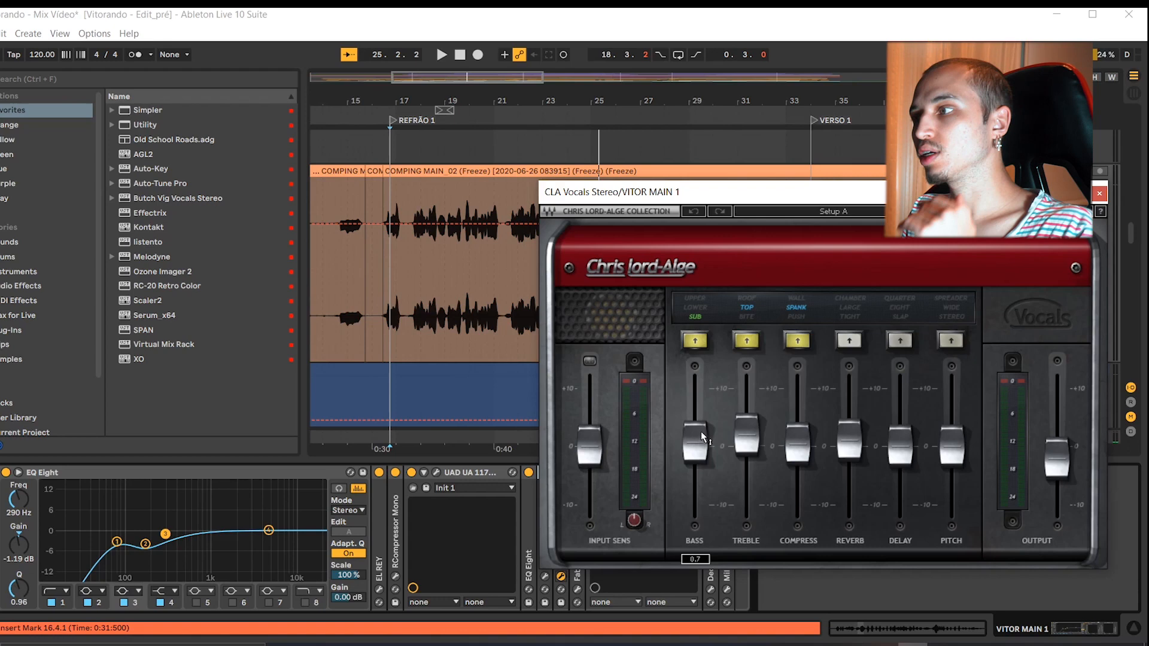
Review the Bass, Treble and Compress settings in CLA Vocals Stereo and close the plug-in window.
mouse_move(693, 447)
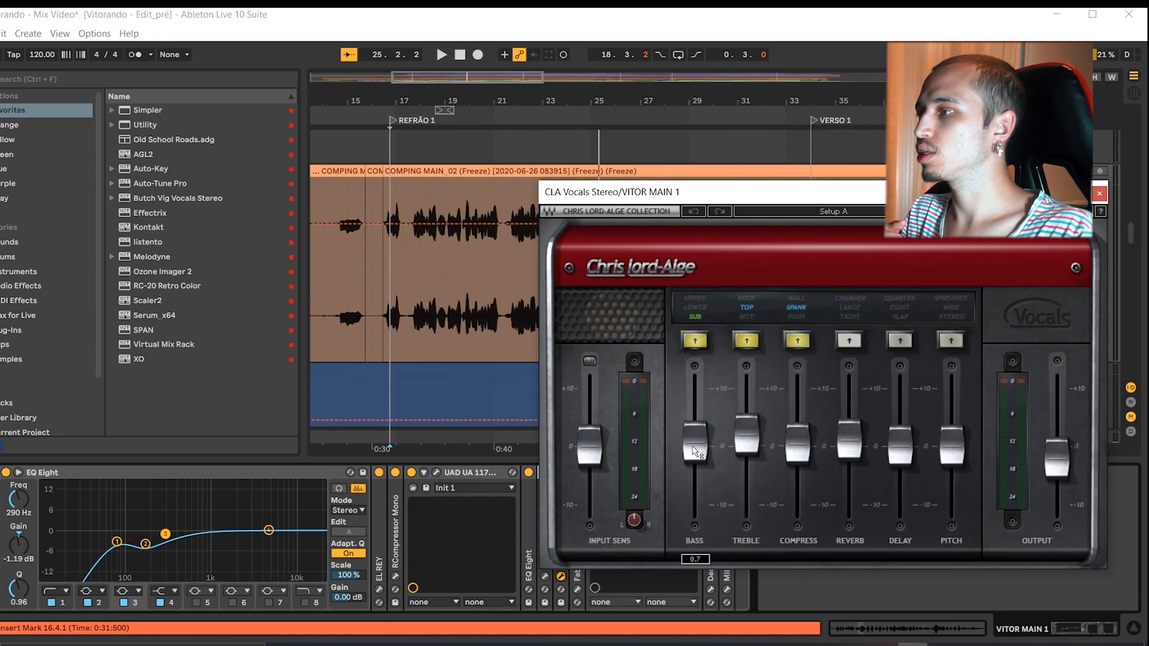
left_click(752, 453)
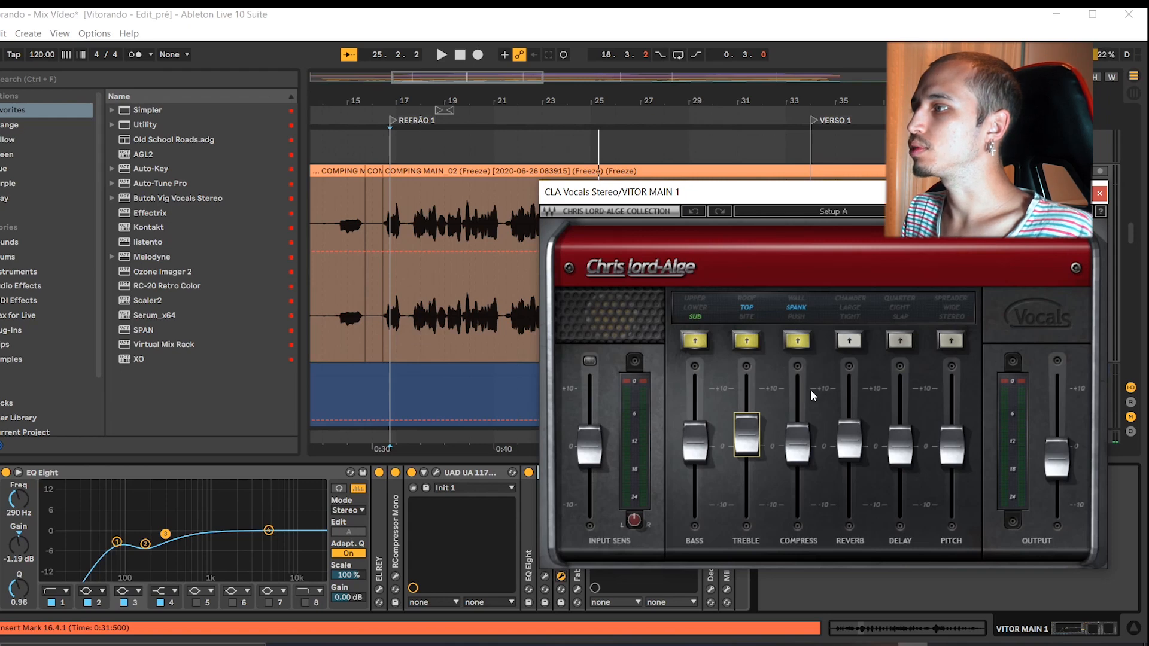
mouse_move(809, 459)
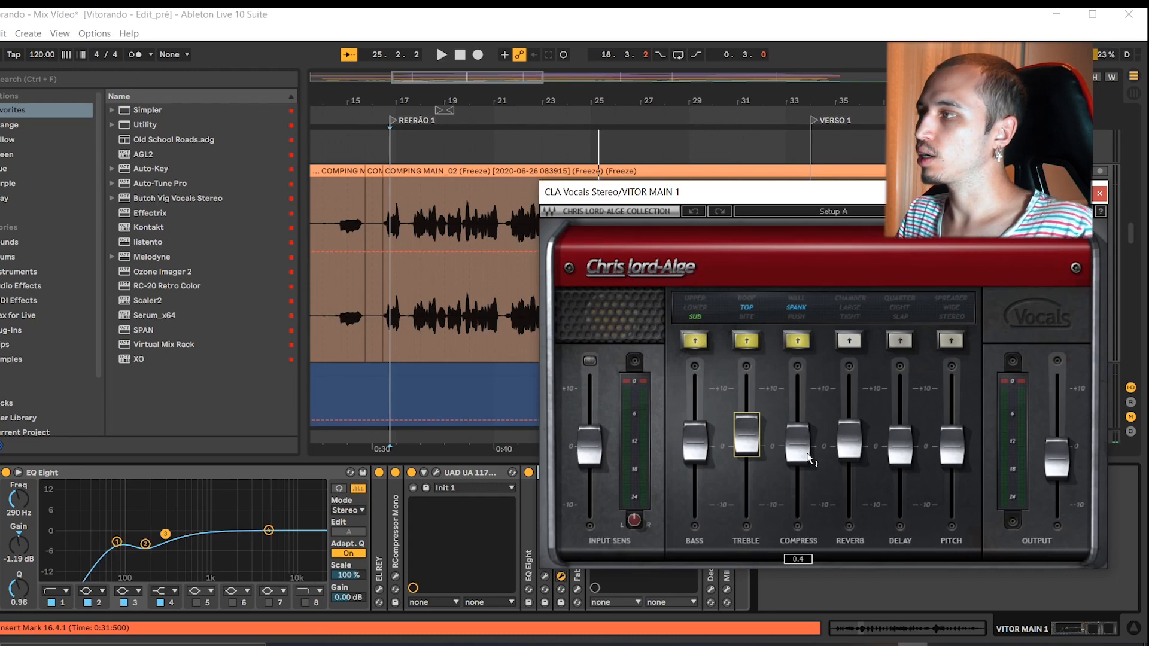
left_click(1099, 193)
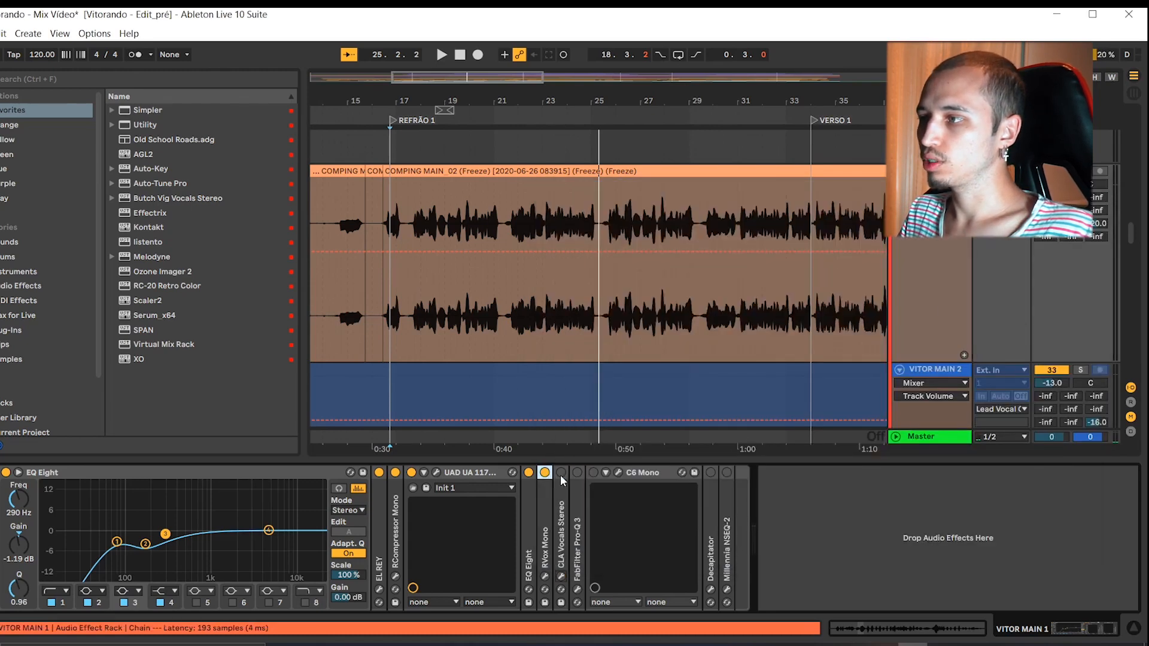
Play the vocal from REFRÃO 1, compare it with and without CLA Vocals Stereo, and stop playback with the plug-in active.
key("space")
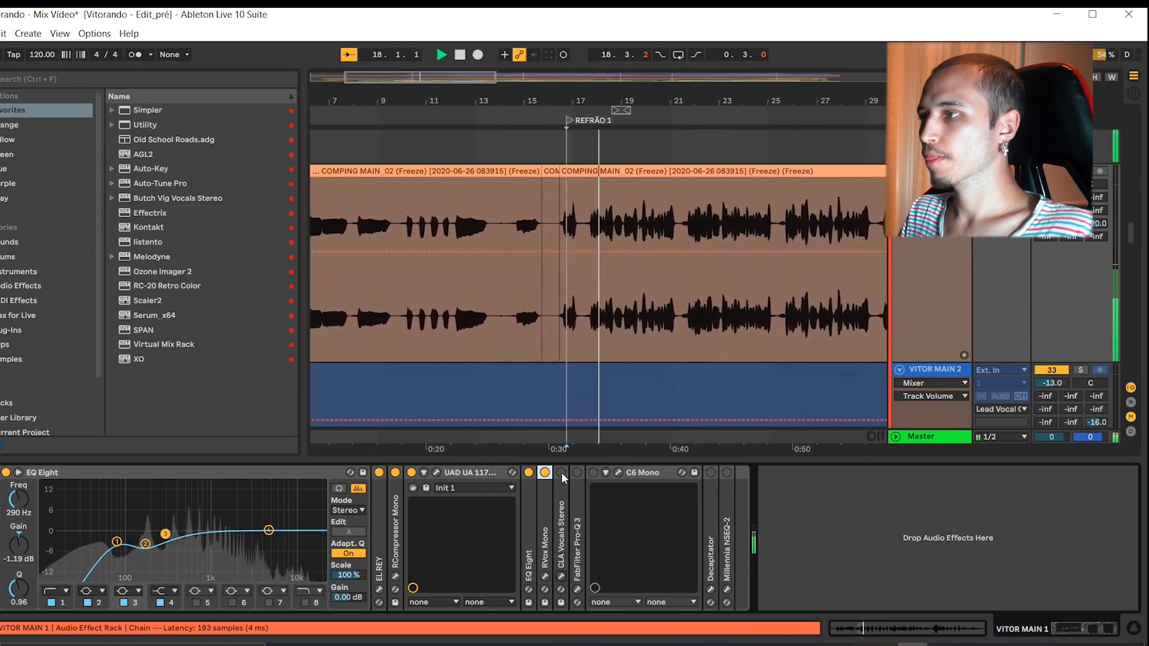
left_click(561, 473)
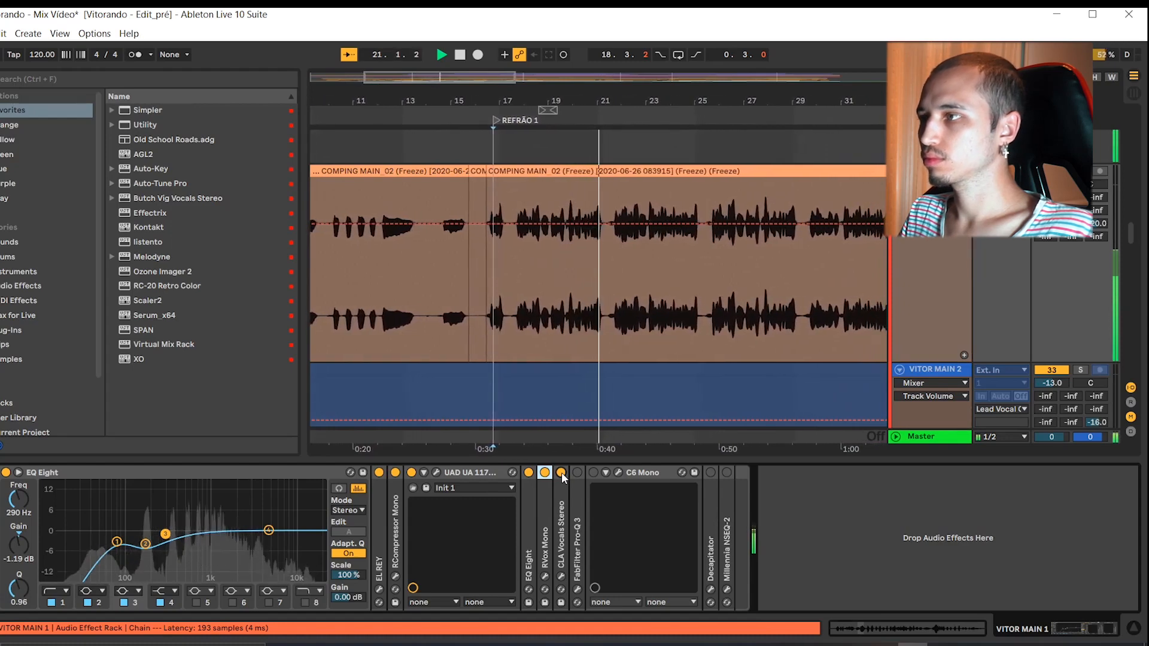
left_click(561, 472)
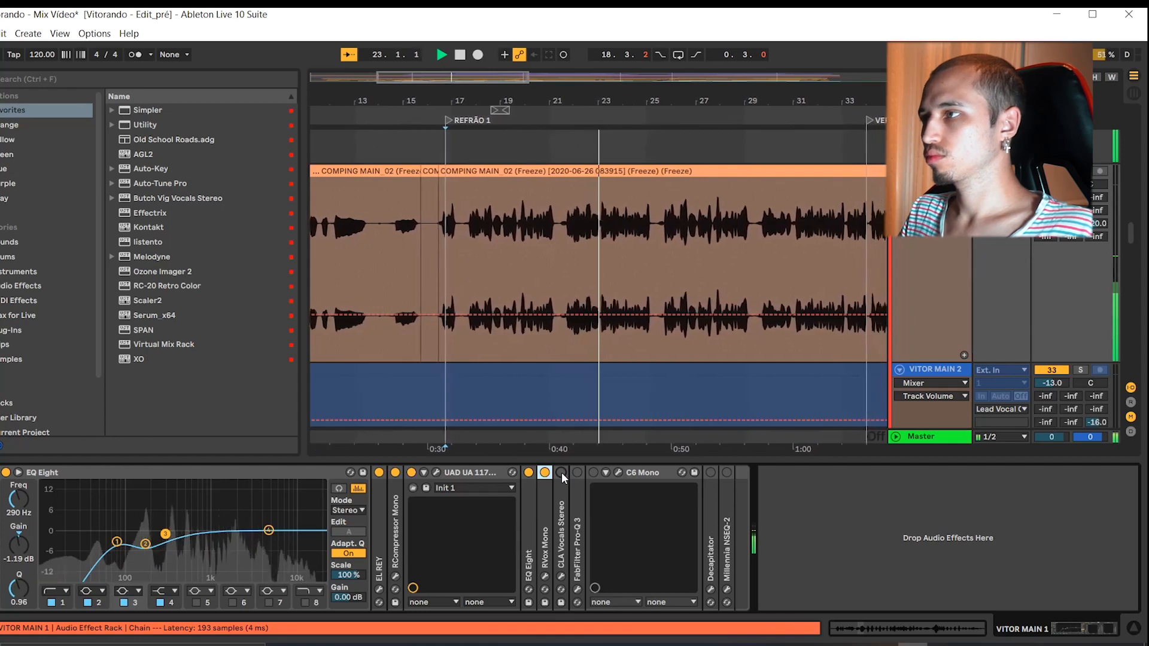
left_click(561, 472)
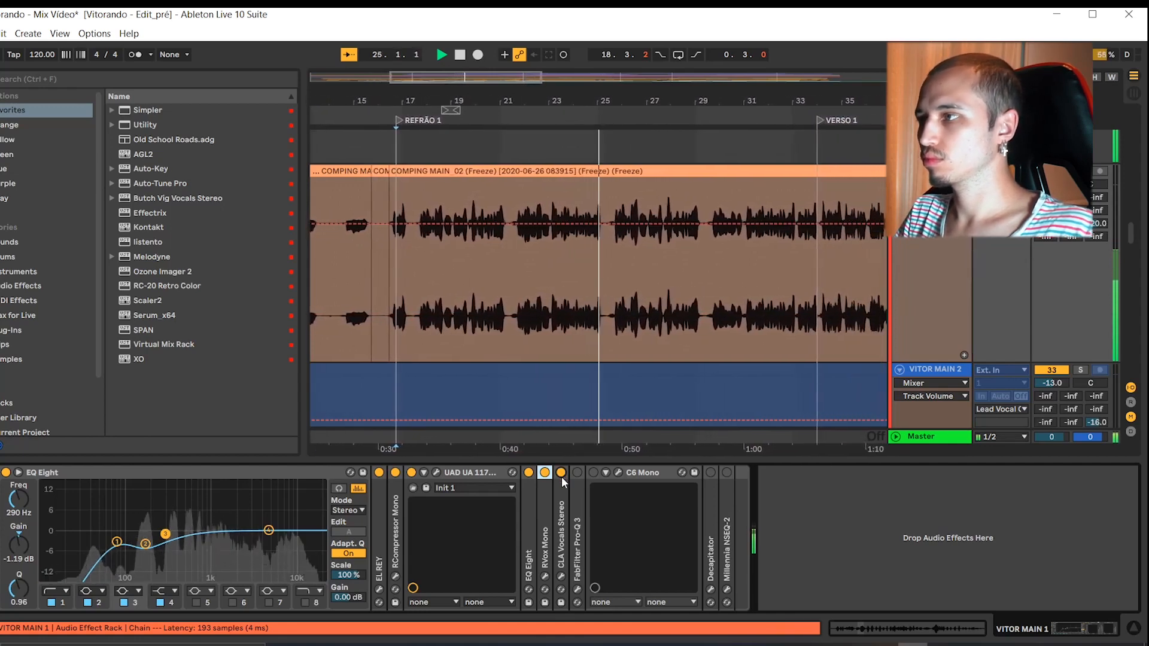
key("space")
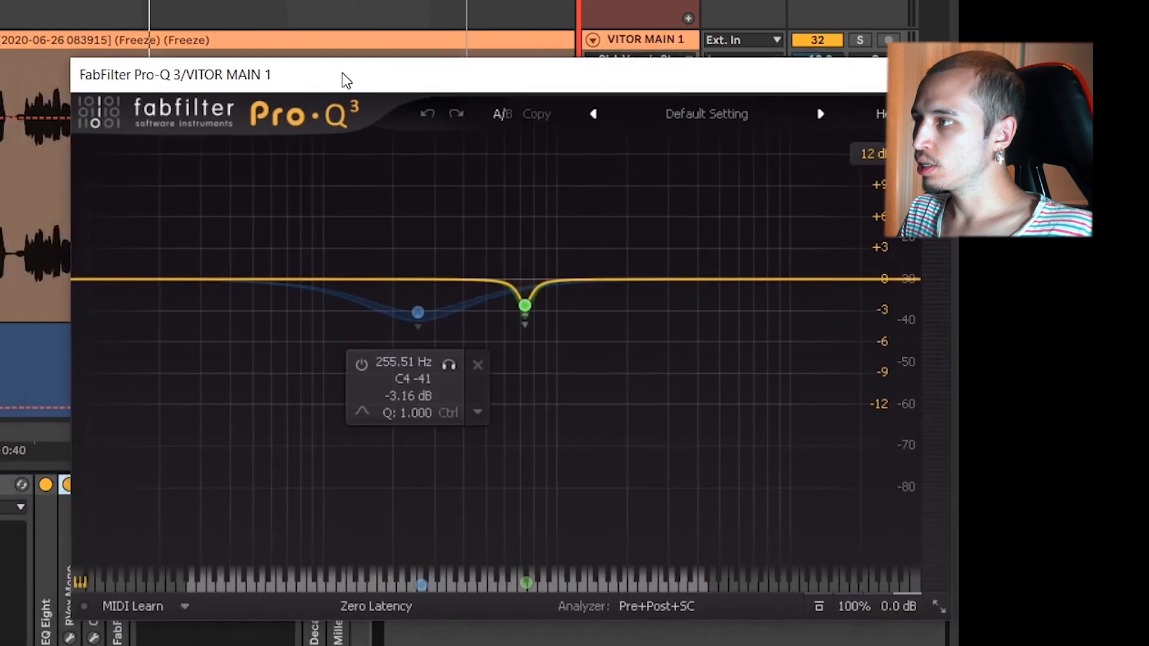
Review the disabled wide bell band and the active narrow bell band in FabFilter Pro-Q 3, and close the plug-in window.
left_click_drag(346, 80, 431, 69)
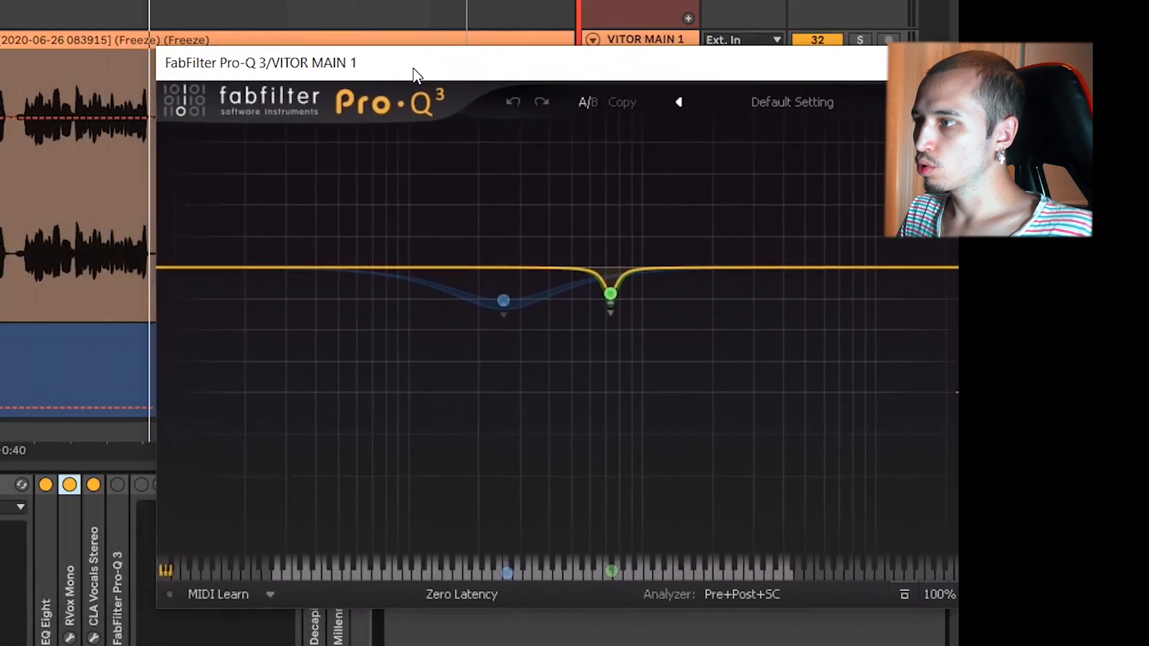
left_click_drag(383, 68, 380, 68)
mouse_move(604, 291)
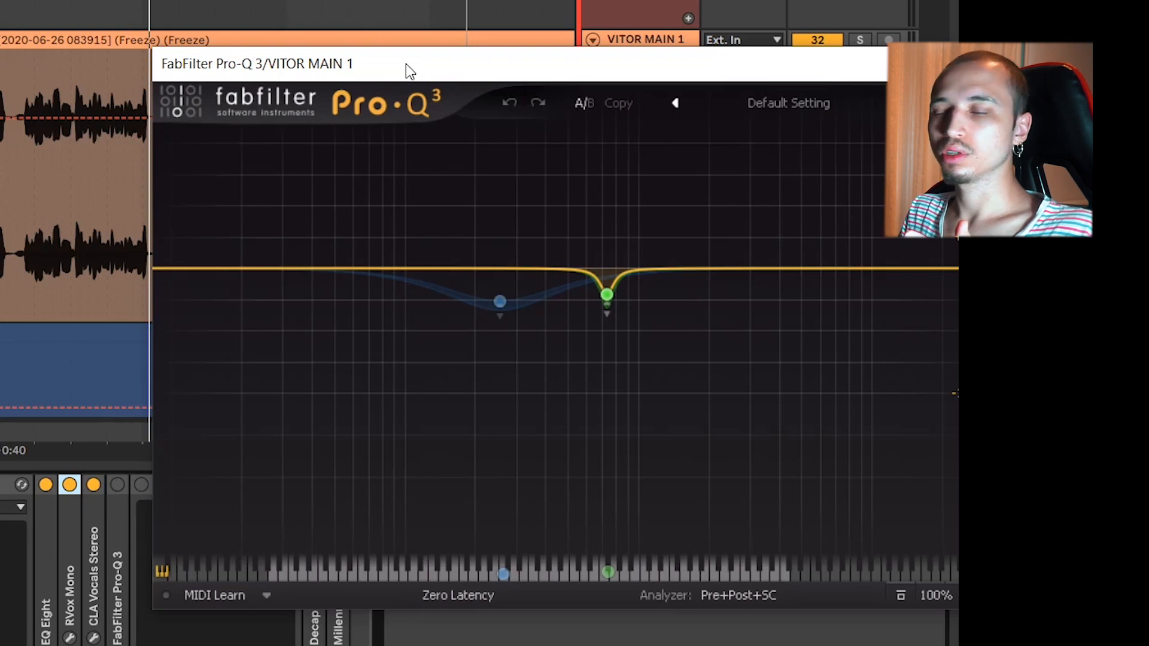
mouse_move(482, 323)
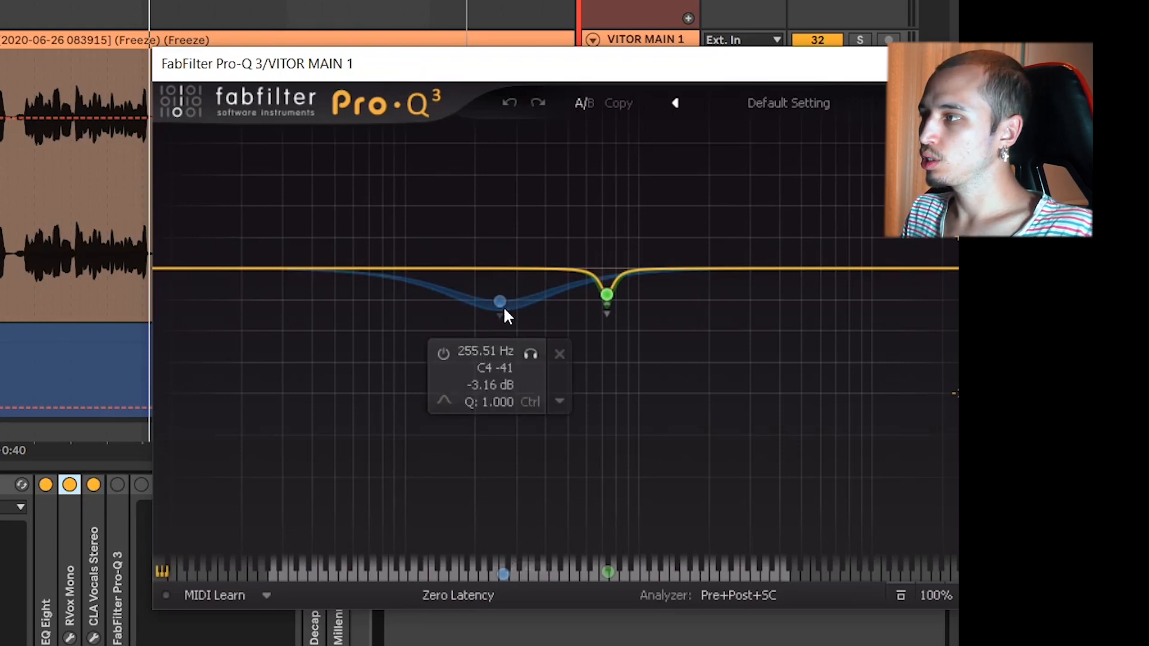
left_click(500, 299)
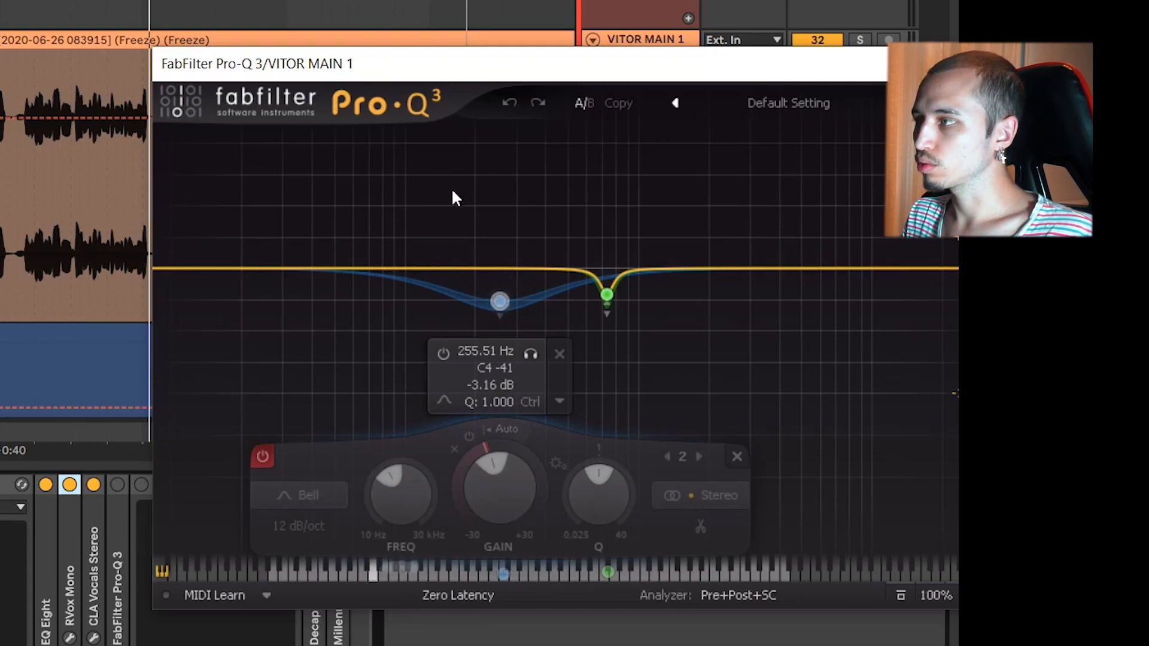
left_click(606, 296)
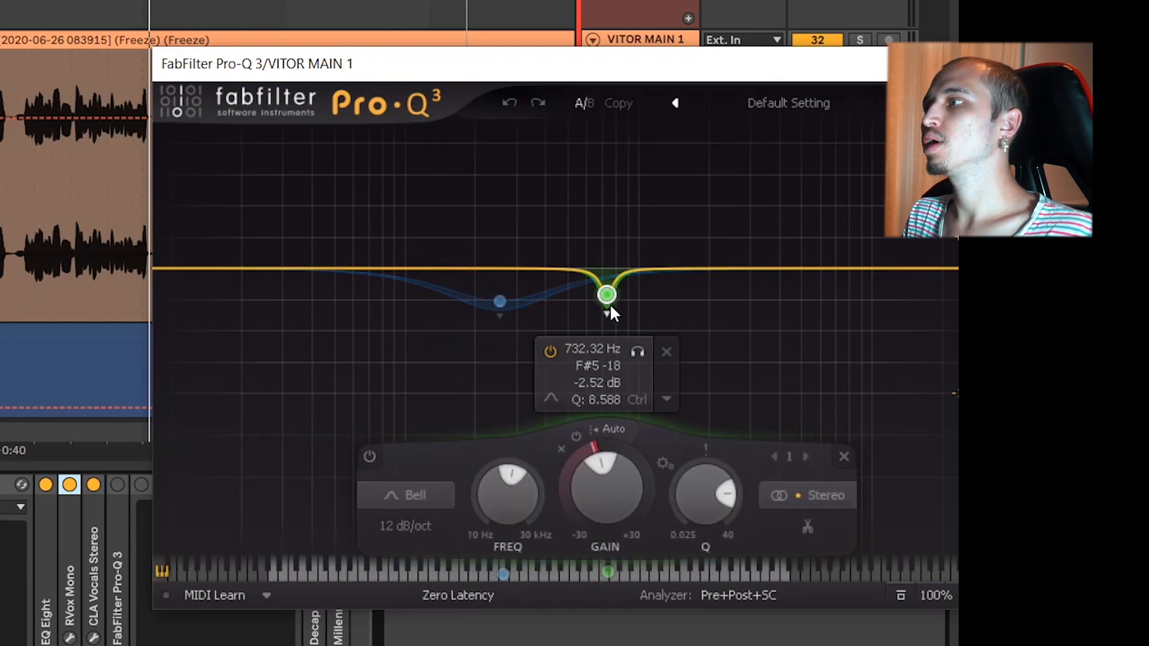
left_click_drag(644, 78, 547, 67)
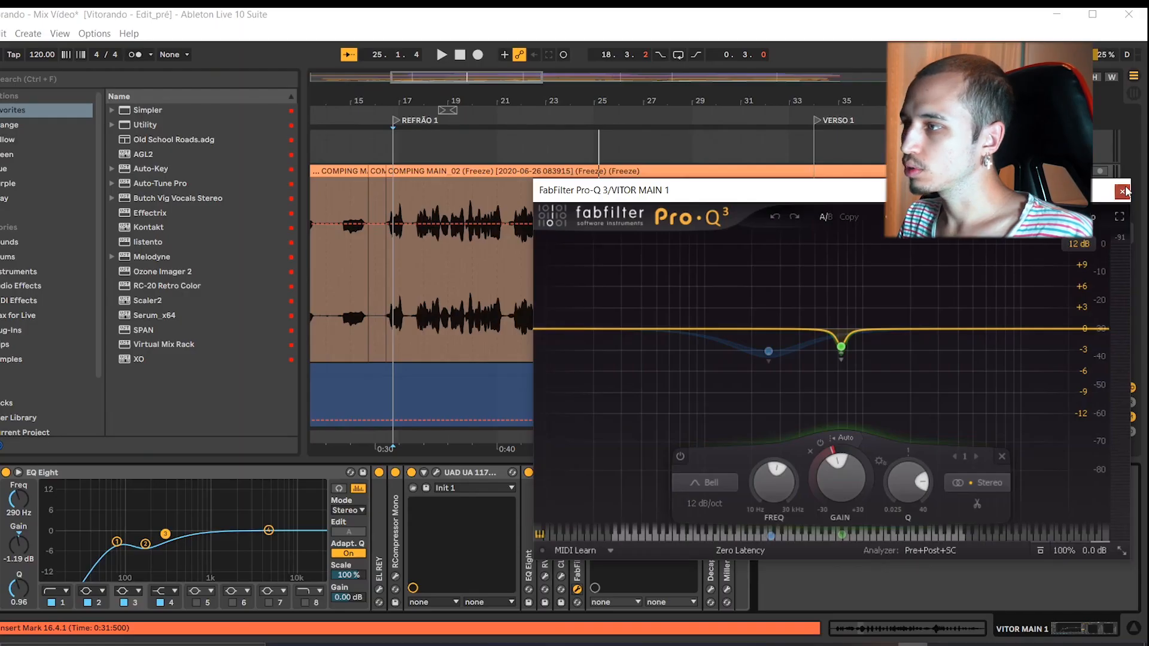
left_click(1124, 192)
Play the vocal from REFRÃO 1 and compare it with and without FabFilter Pro-Q 3, leaving the equalizer active.
key("space")
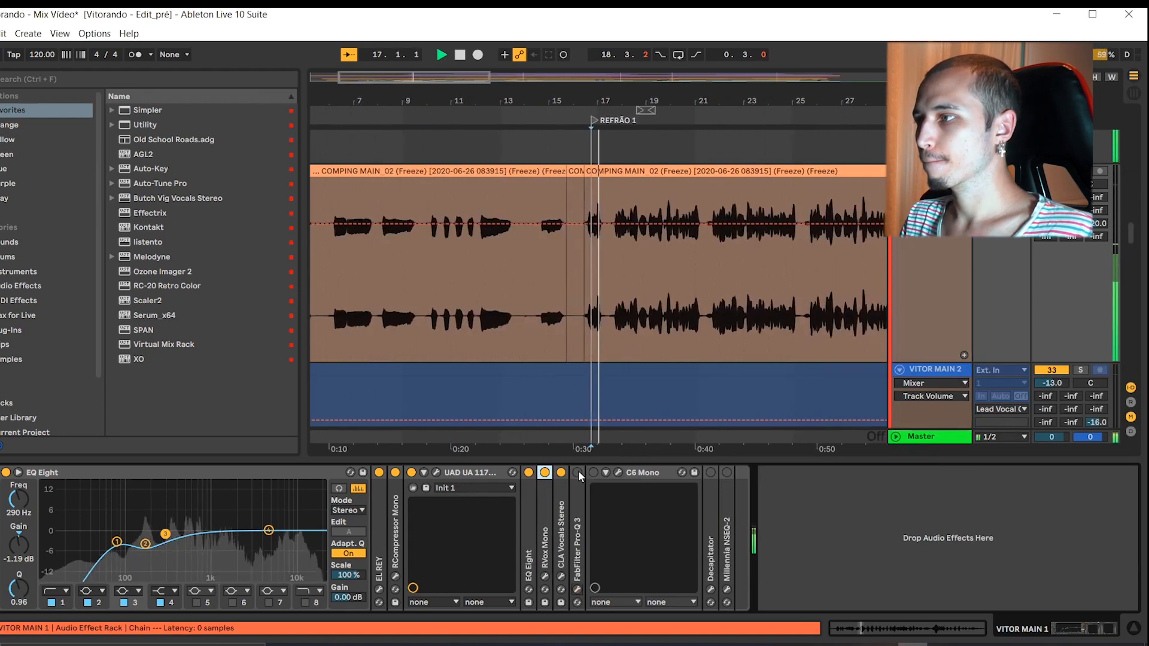
left_click(577, 473)
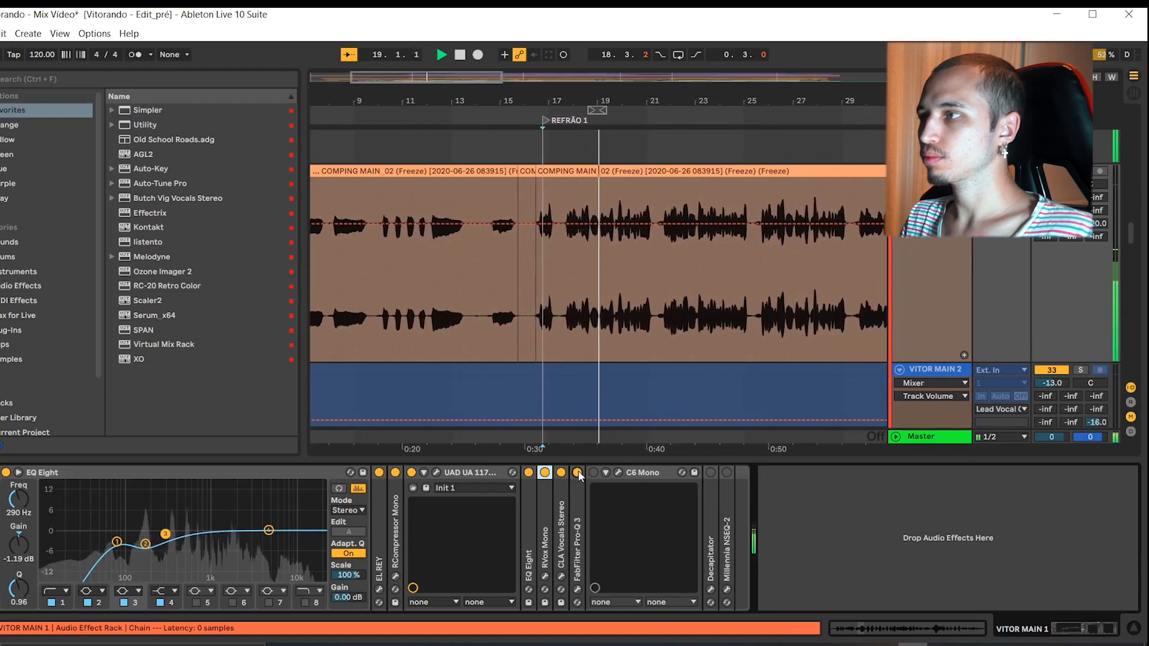
left_click(578, 472)
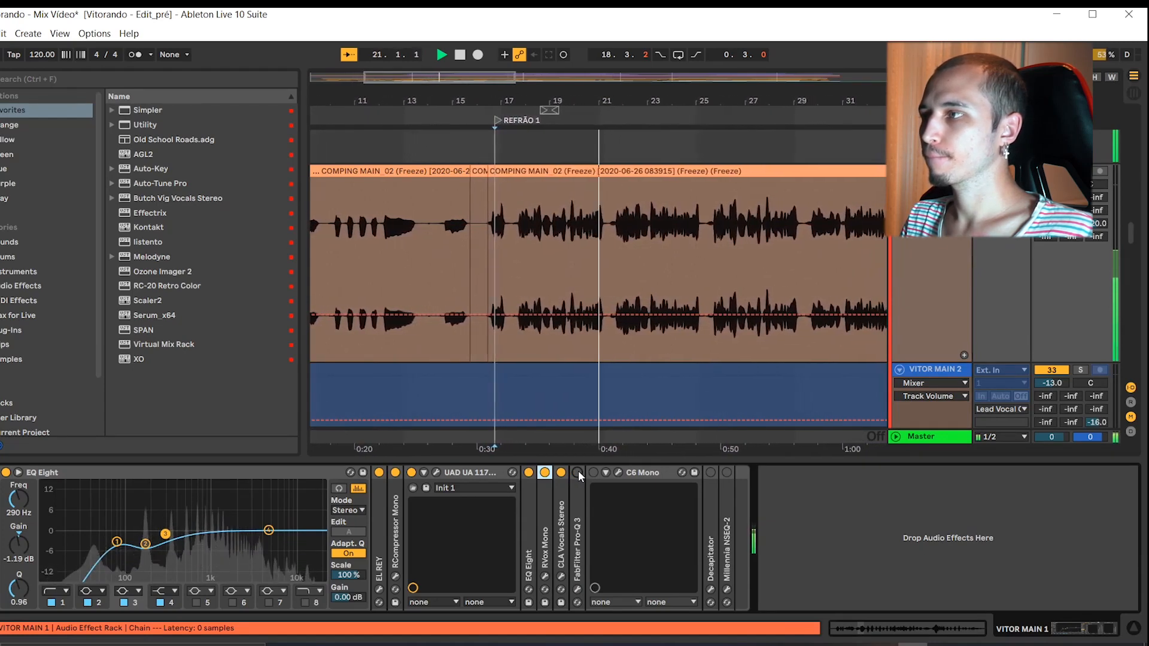
left_click(577, 473)
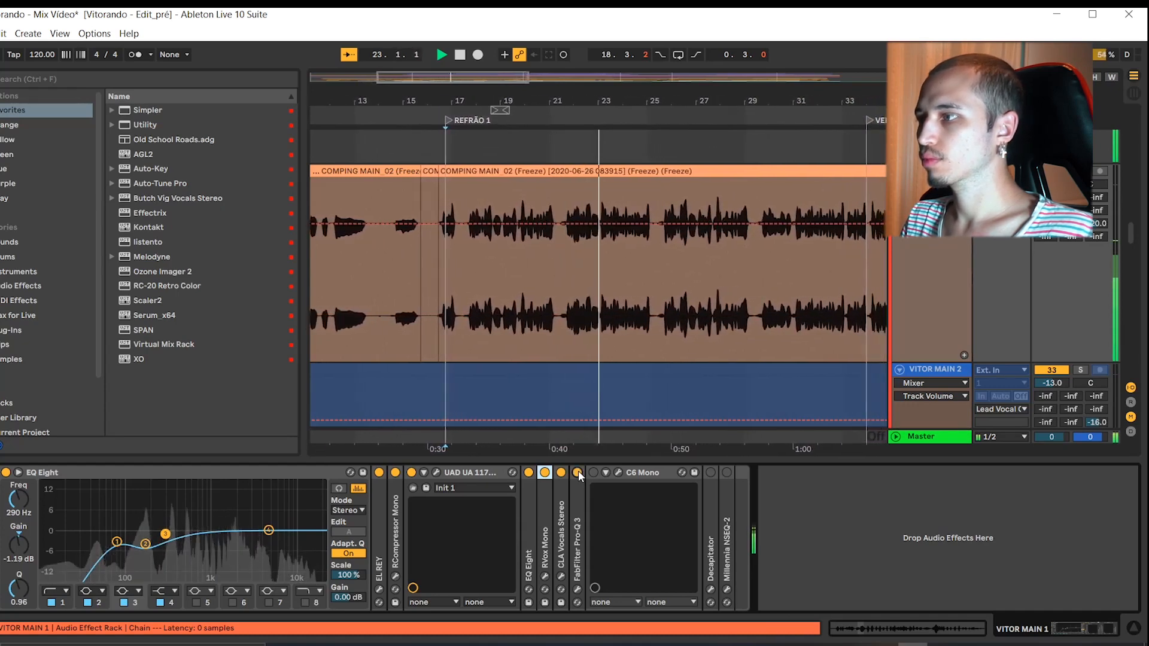
left_click(577, 473)
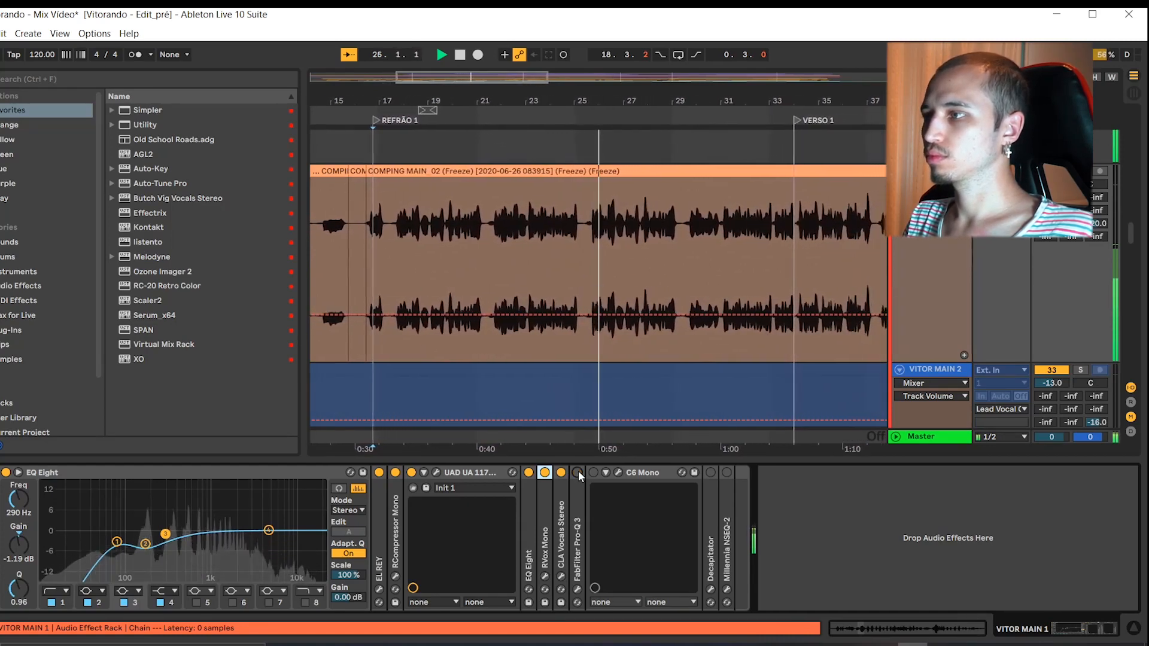
left_click(577, 473)
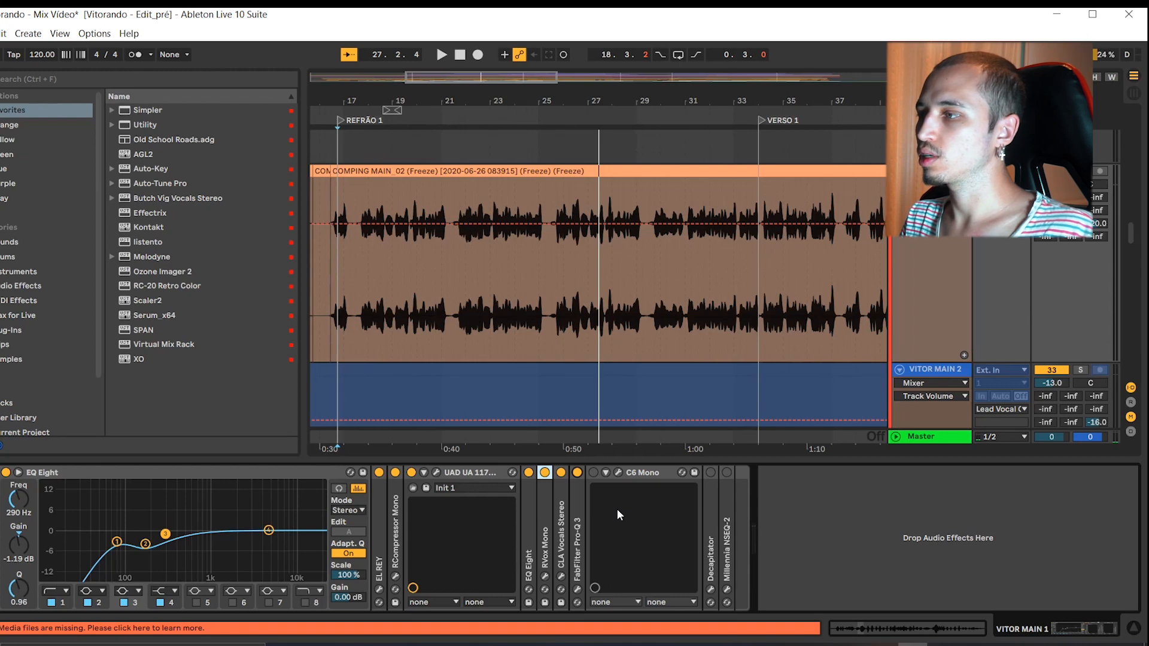
Open the C6 Mono plug-in window, review its multiband compression settings, and close it.
left_click(619, 472)
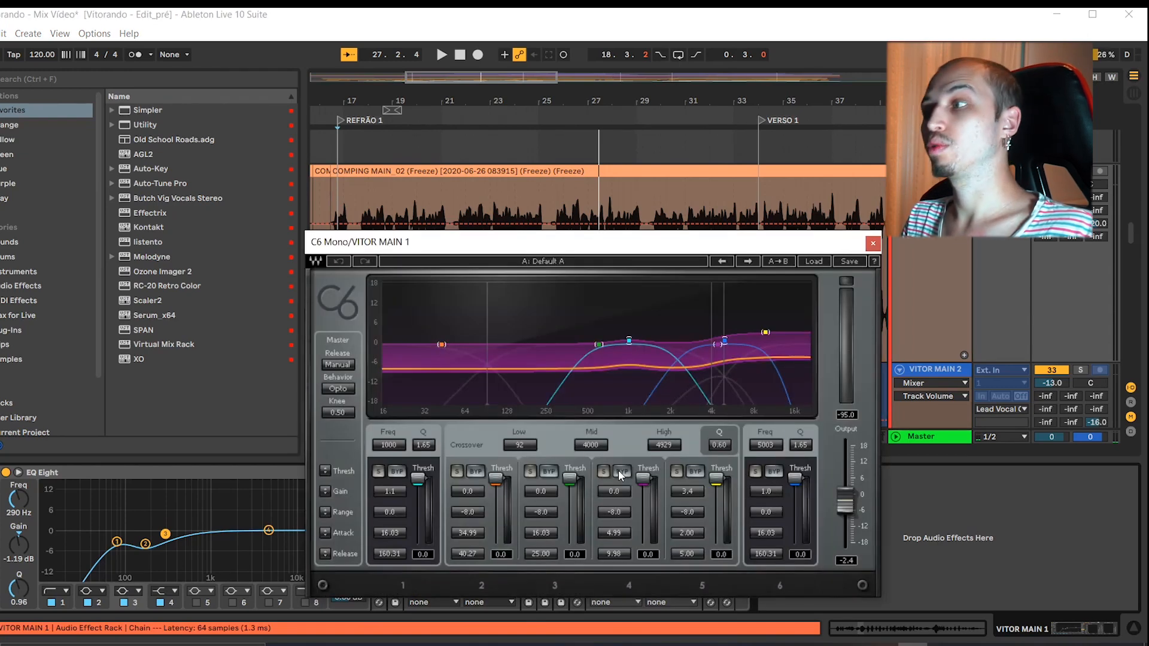
left_click_drag(565, 245, 669, 239)
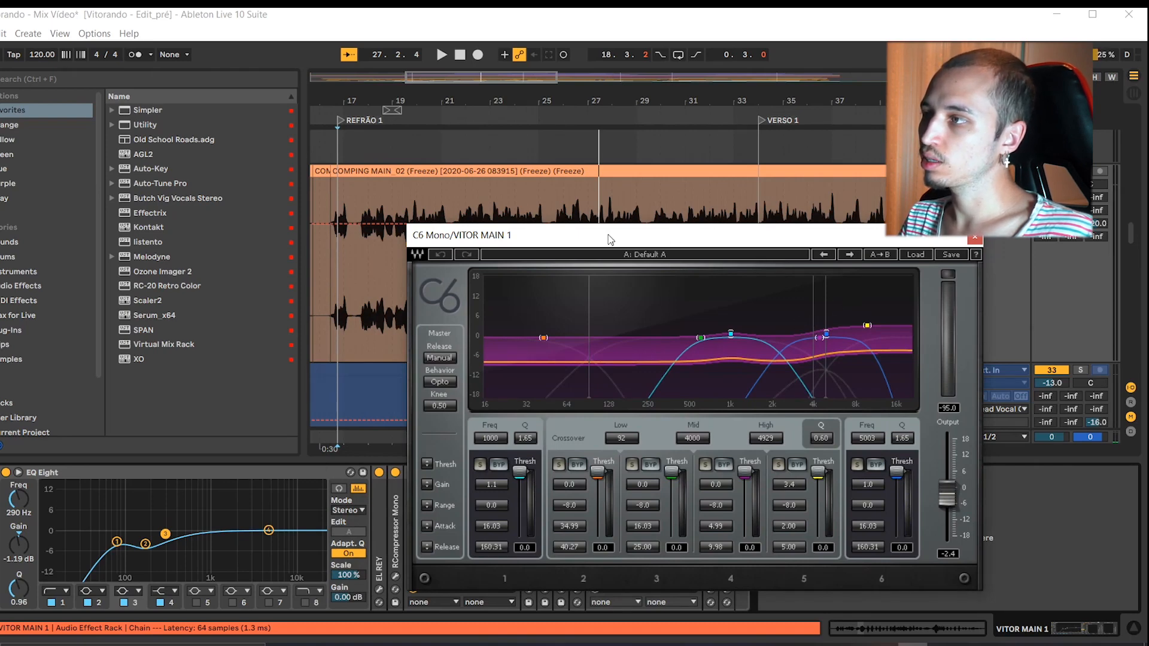
left_click_drag(646, 243, 672, 248)
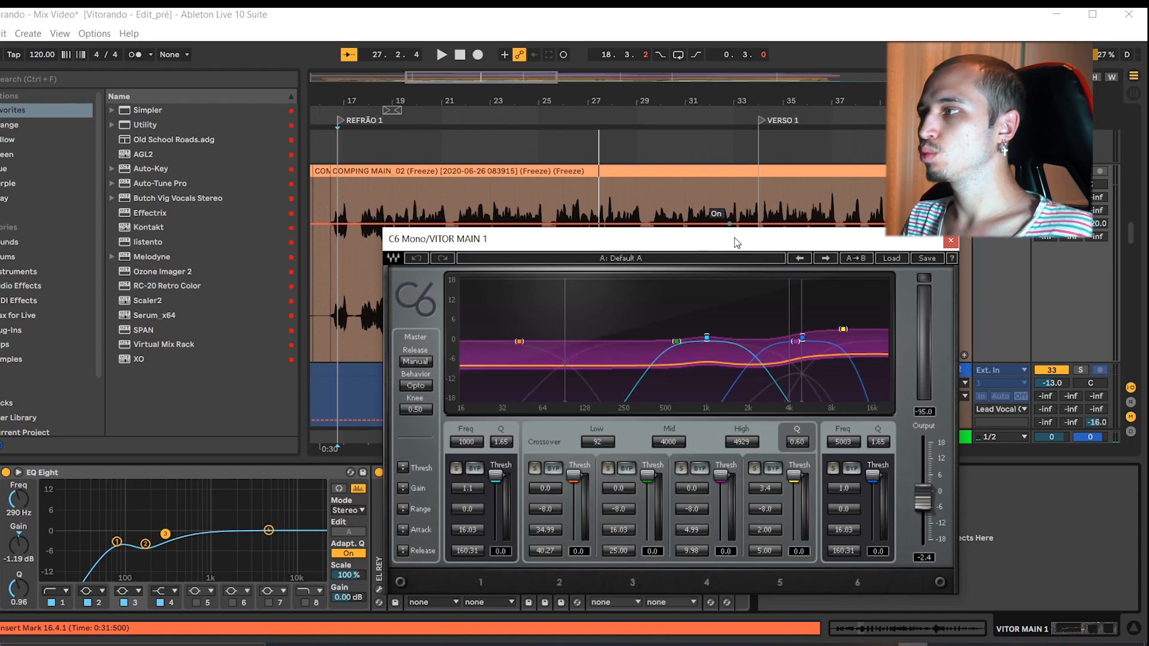
left_click(950, 242)
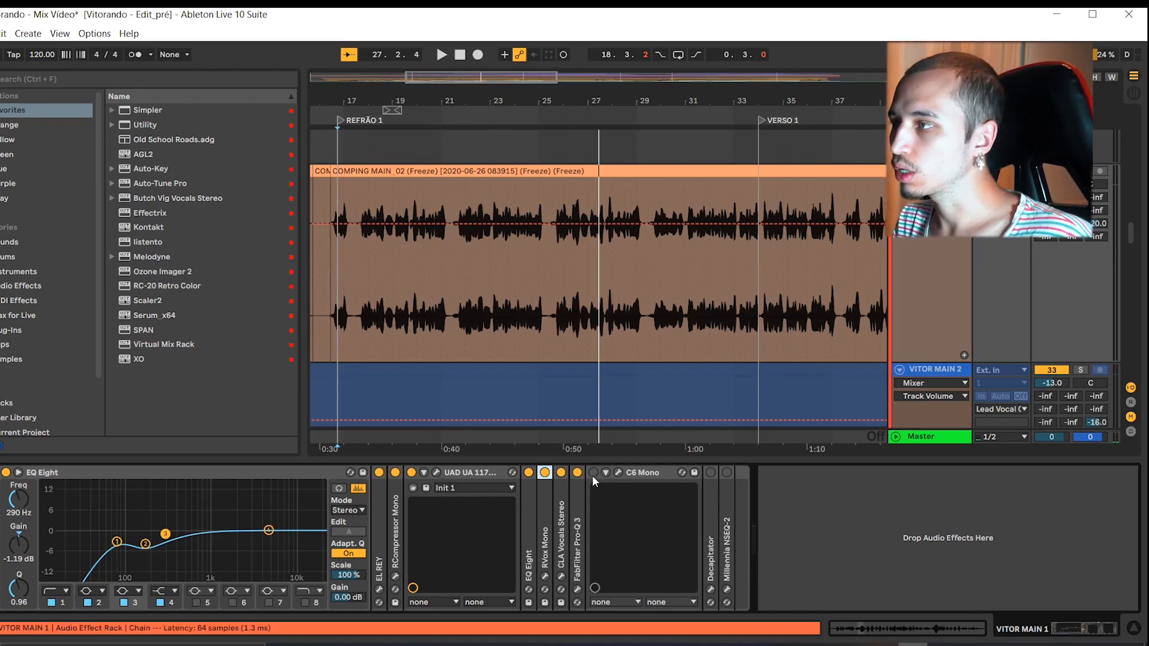
Play the vocal from REFRÃO 1 and compare it with and without C6 Mono, leaving the plug-in active.
key("space")
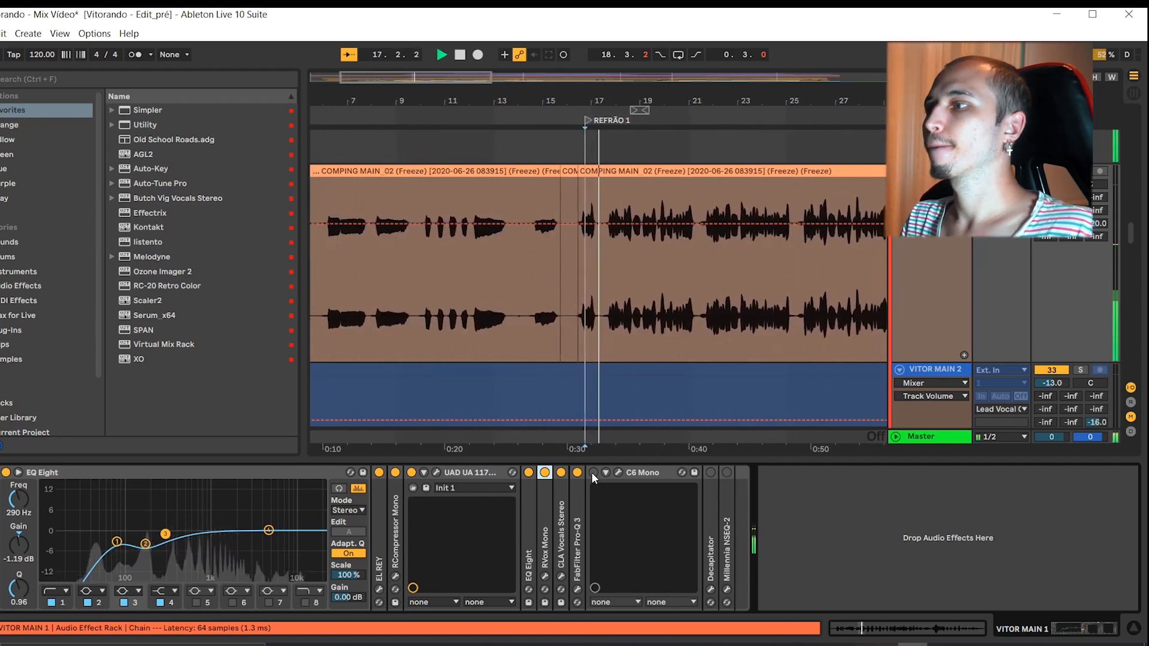
left_click(593, 472)
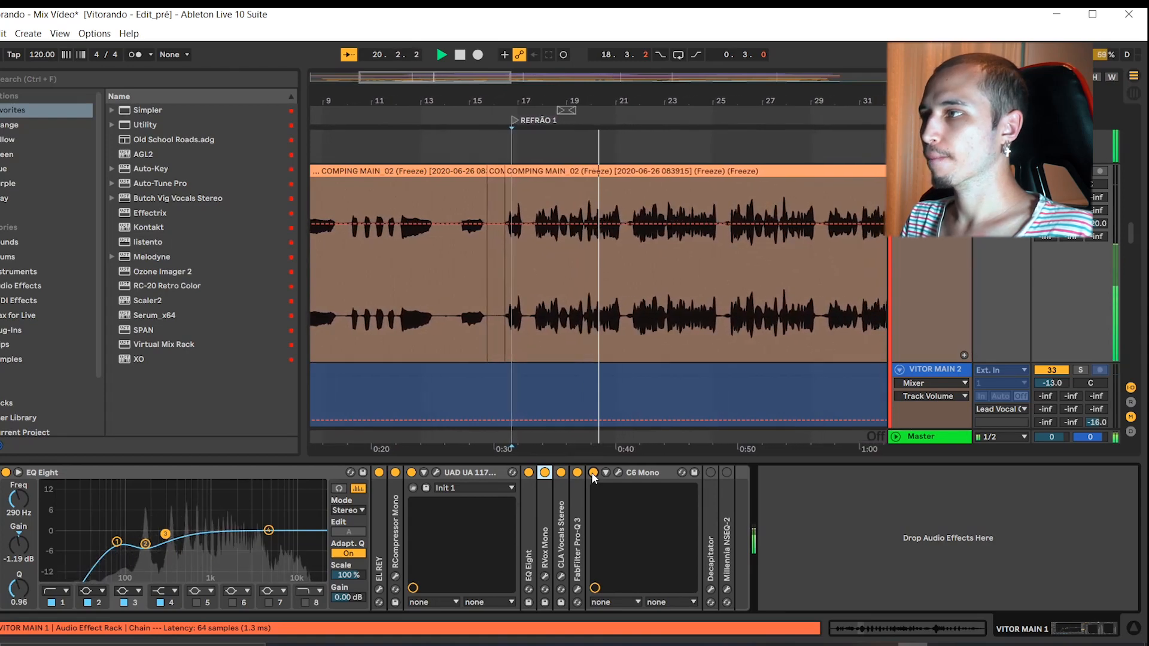
left_click(593, 472)
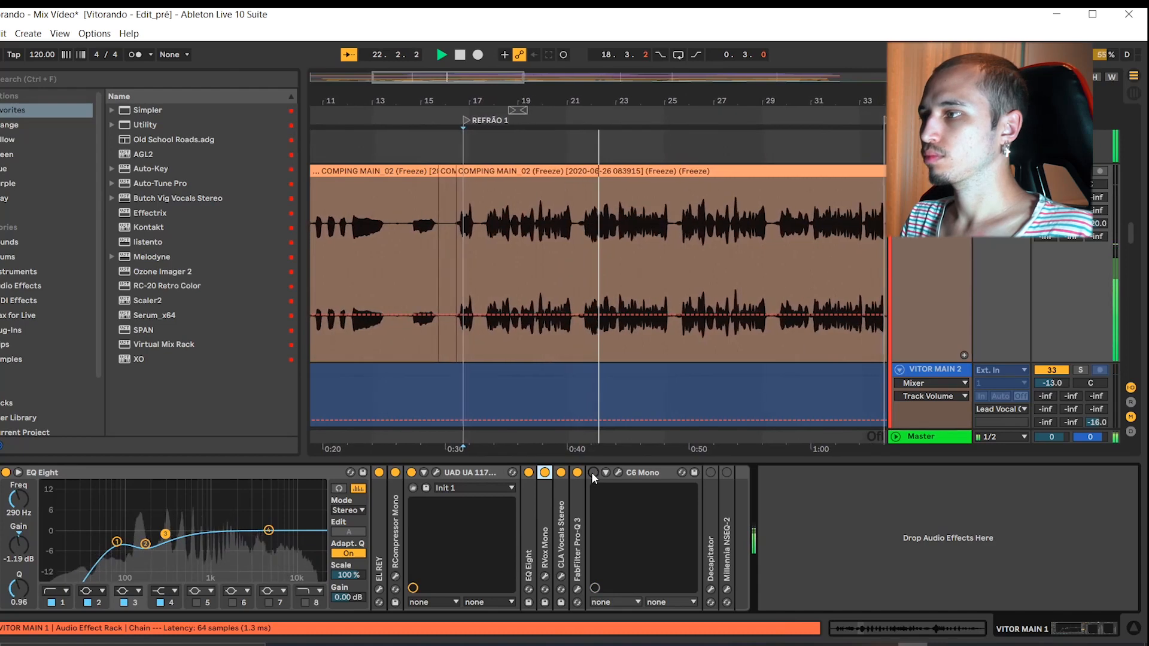
left_click(593, 473)
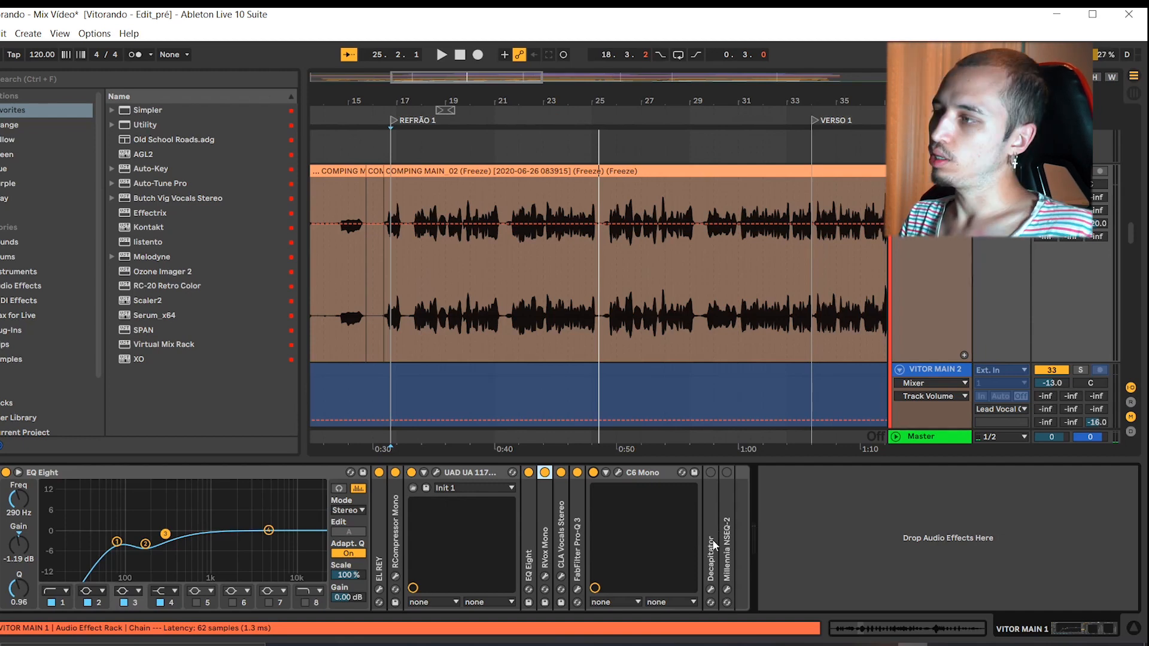
Open the Decapitator plug-in window, review its MixInSomeEdge saturation settings, and switch the device off for comparison.
left_click(711, 590)
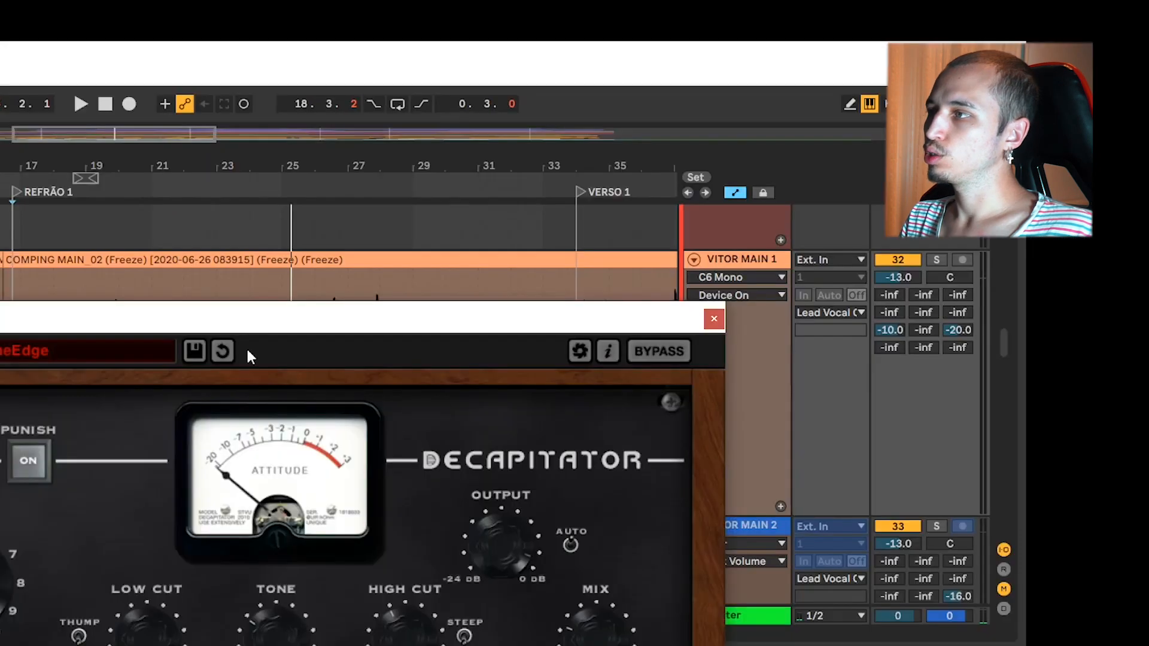
left_click_drag(270, 320, 450, 185)
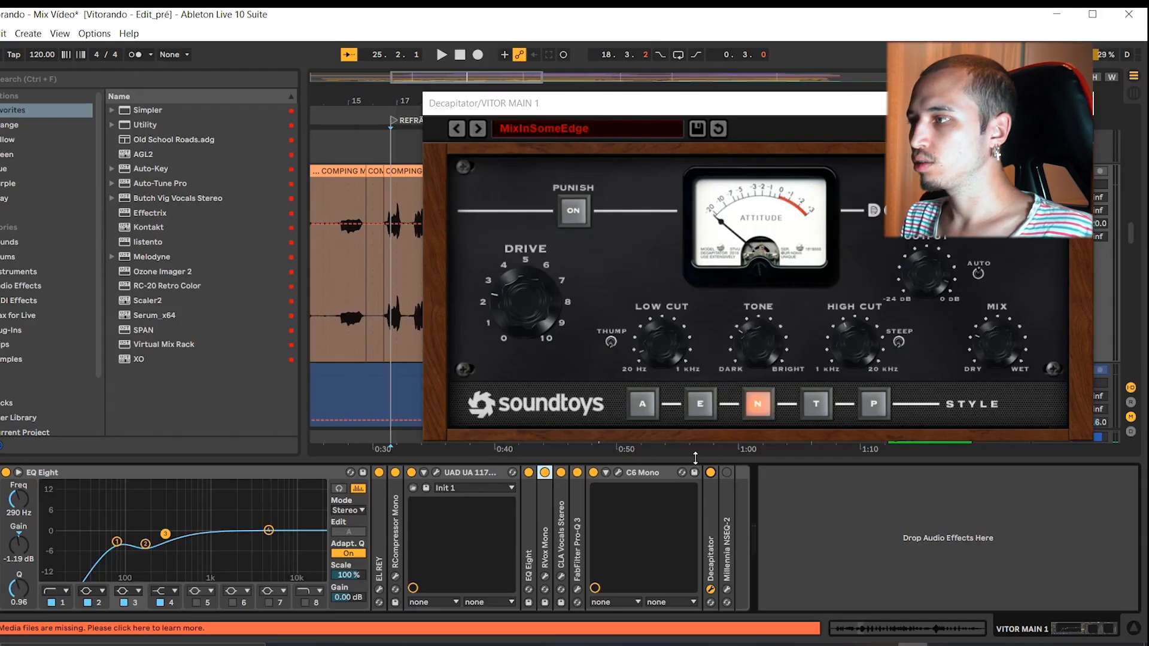
left_click(712, 472)
Play the vocal from REFRÃO 1 and compare it with and without Decapitator, leaving the plug-in active.
key("space")
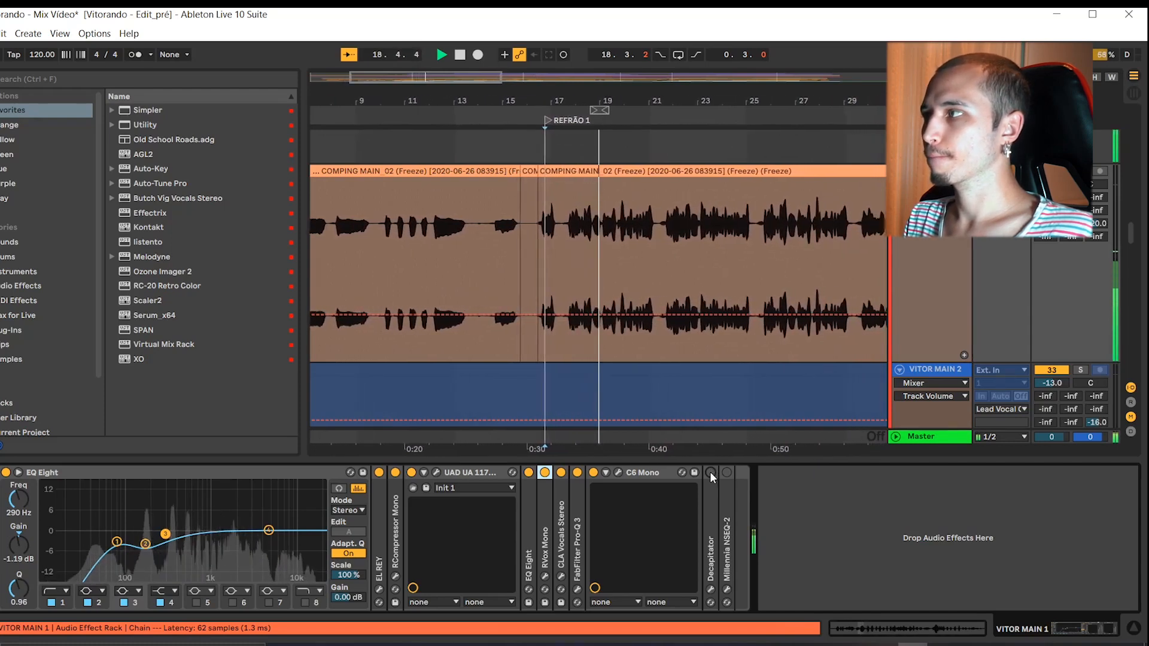
left_click(711, 473)
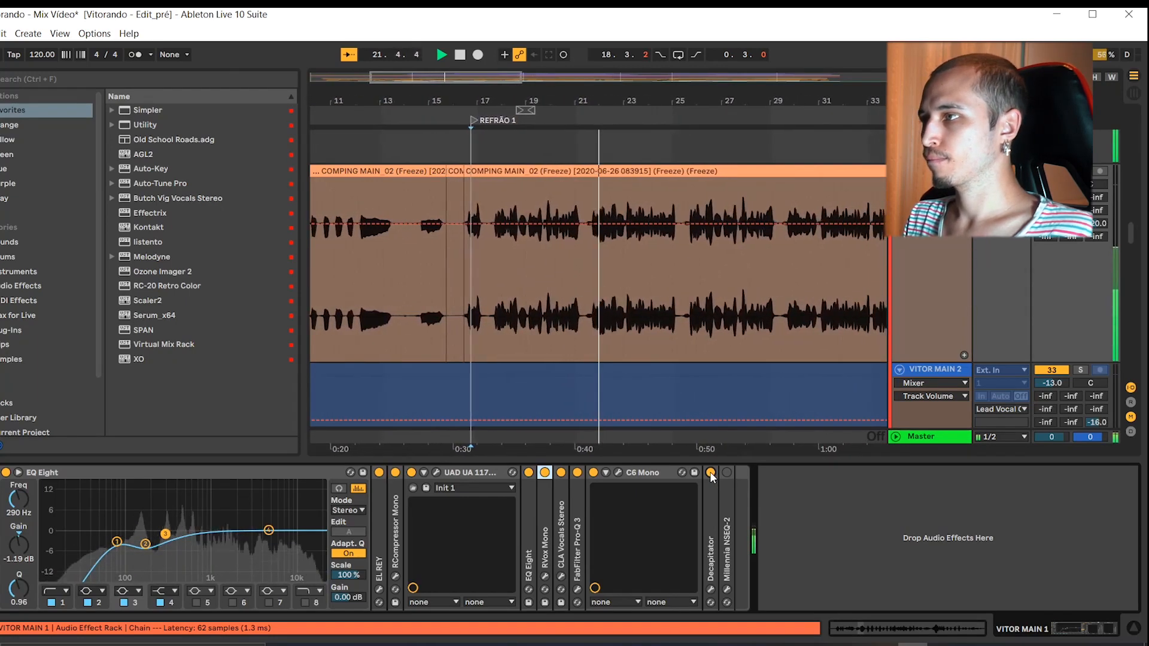
left_click(711, 473)
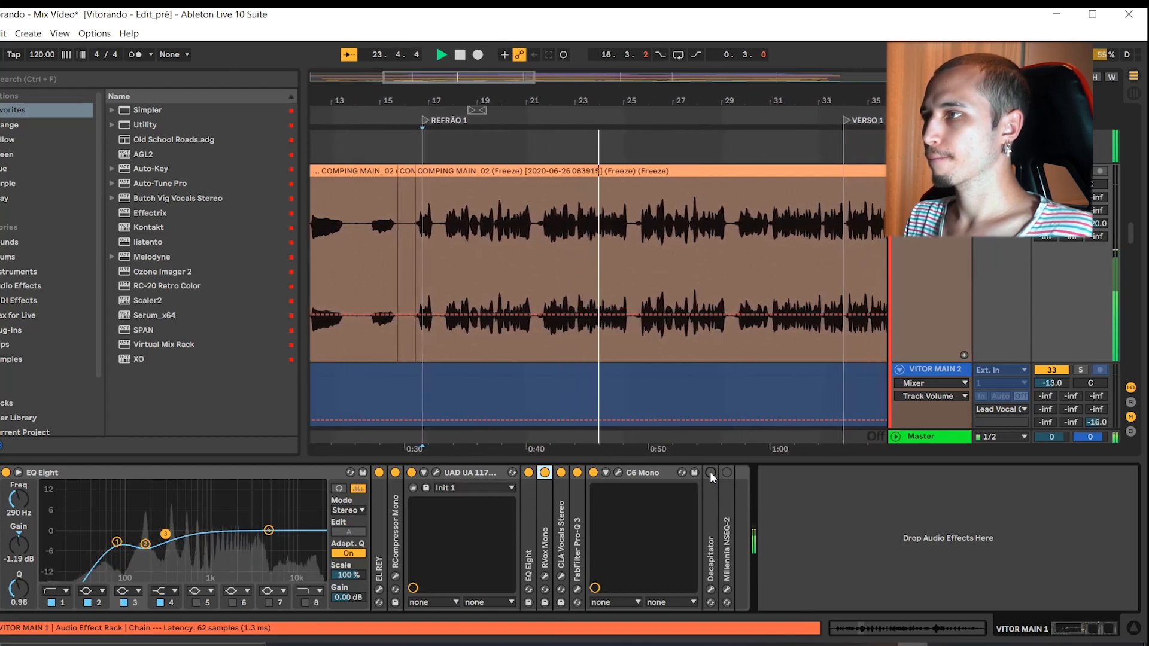
left_click(711, 473)
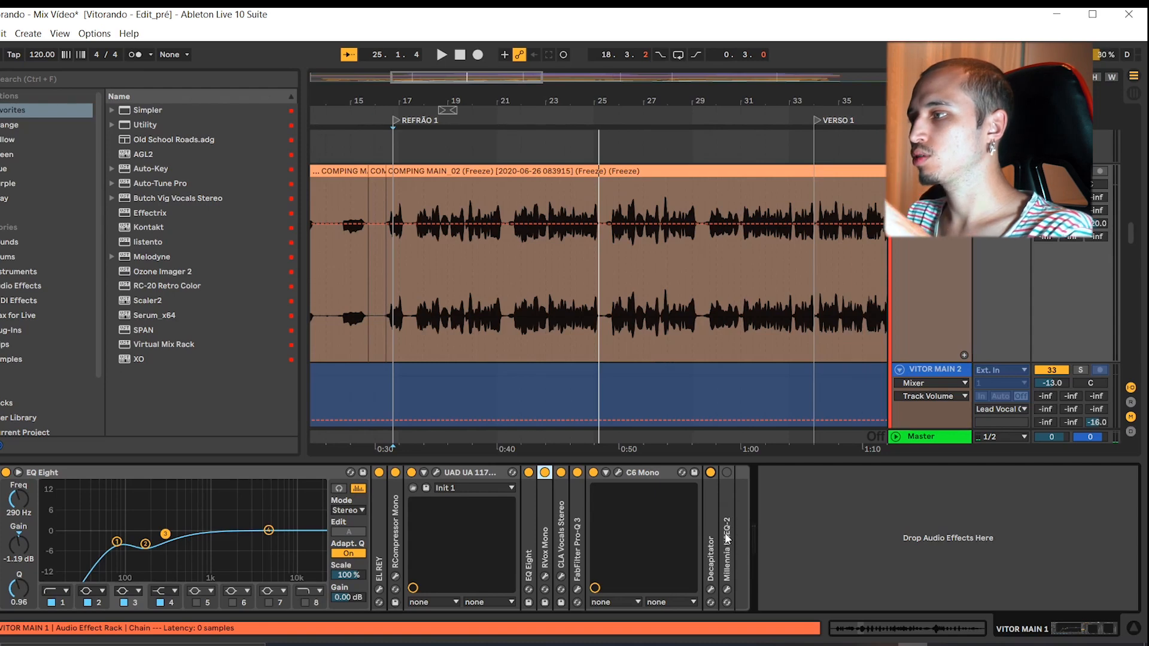
Open the Millennia NSEQ-2 plug-in window, review its equalizer settings, and close it.
left_click(726, 589)
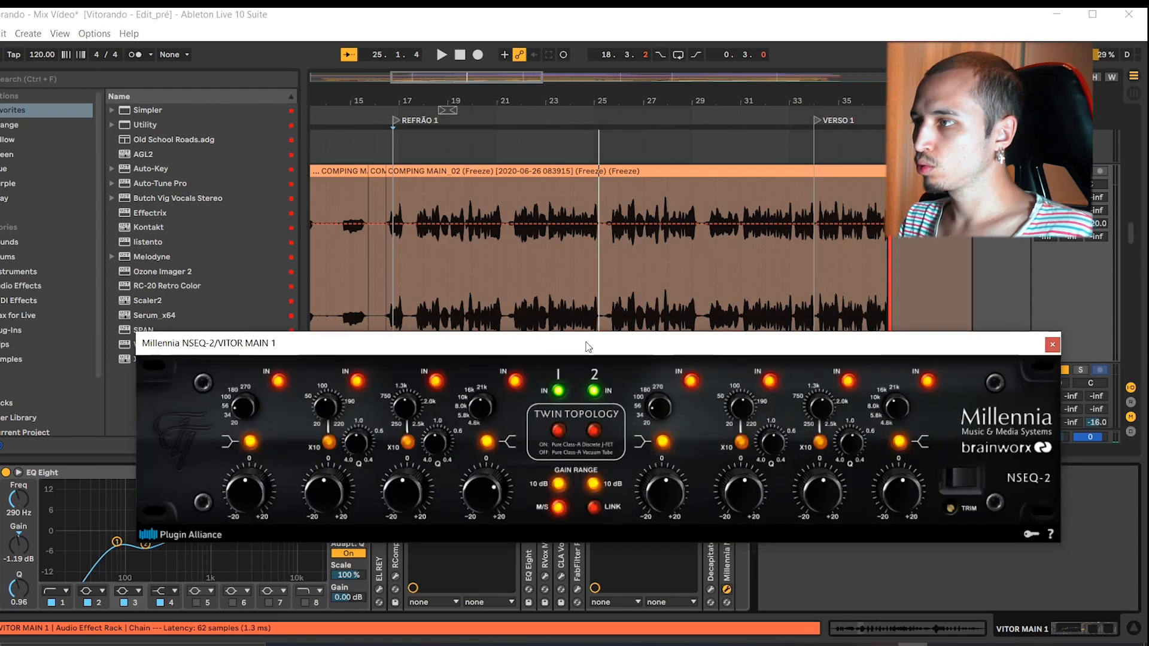
left_click_drag(531, 348, 552, 297)
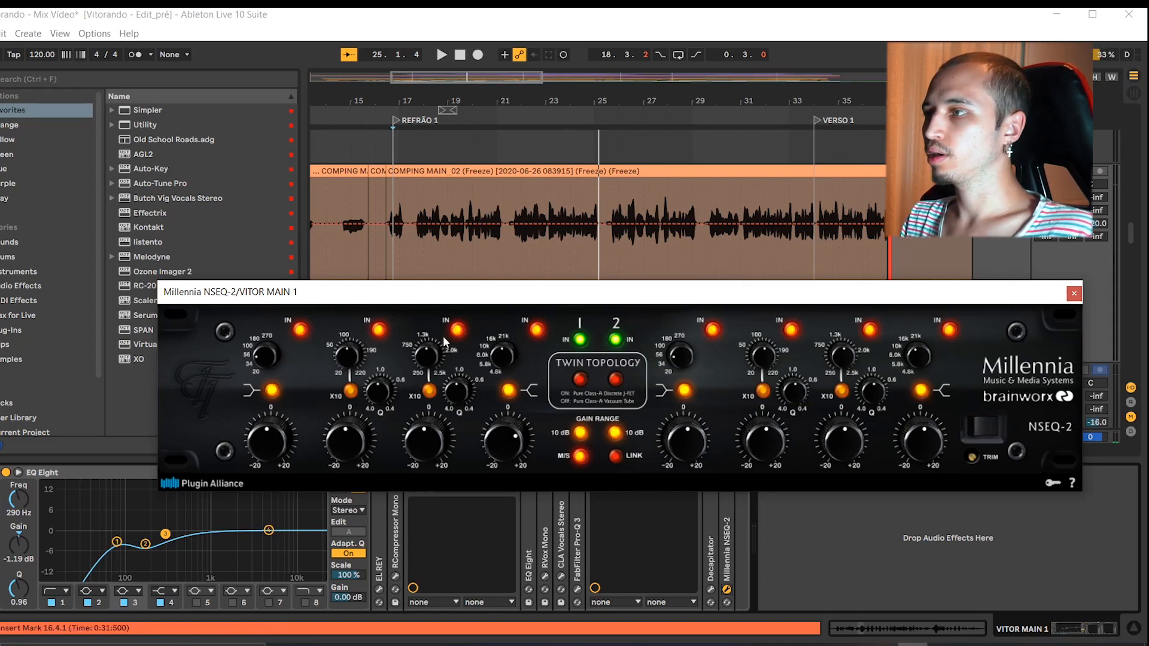
left_click_drag(708, 295, 681, 297)
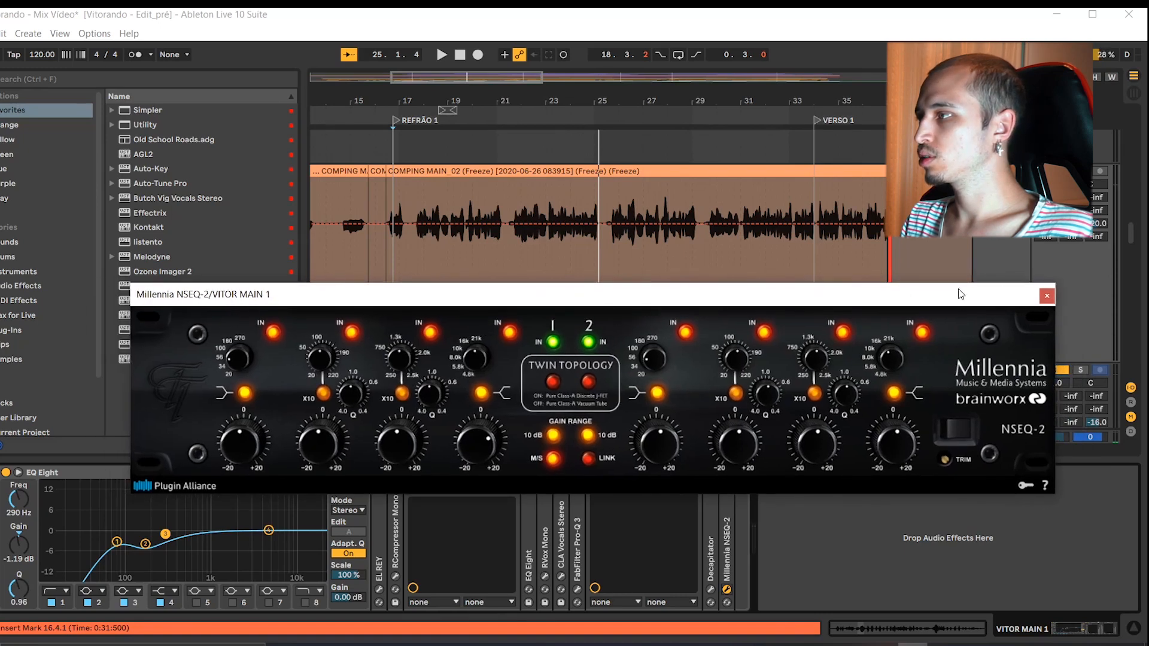
left_click(1045, 297)
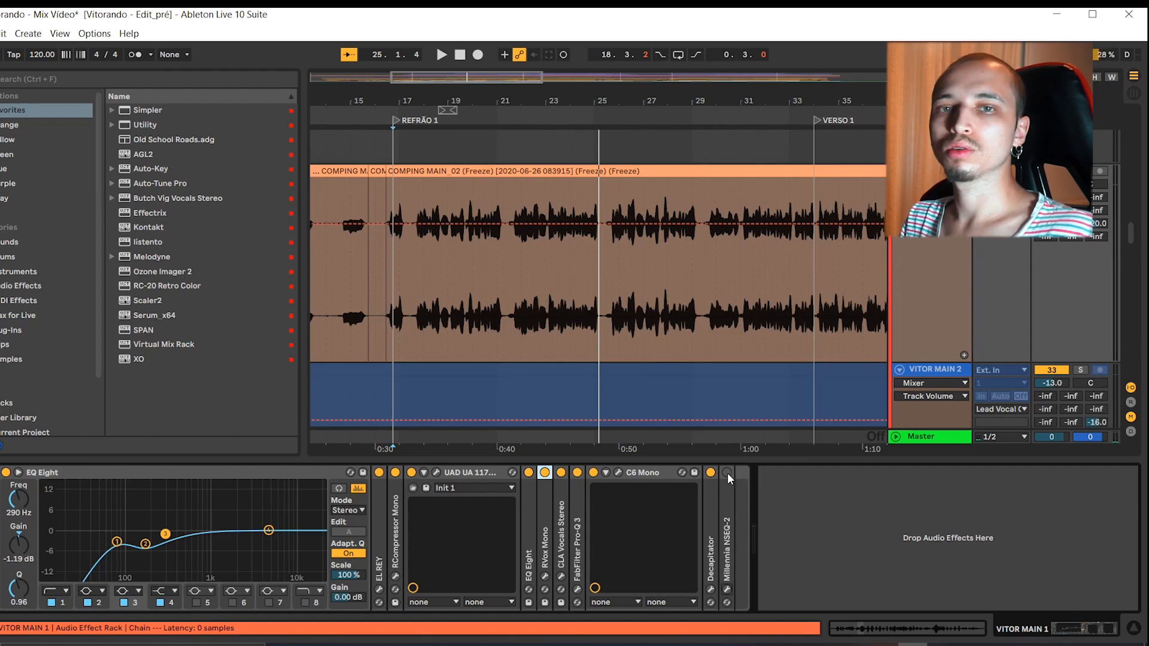
Play the vocal from REFRÃO 1, compare it with and without Millennia NSEQ-2, and stop playback with the plug-in active.
key("space")
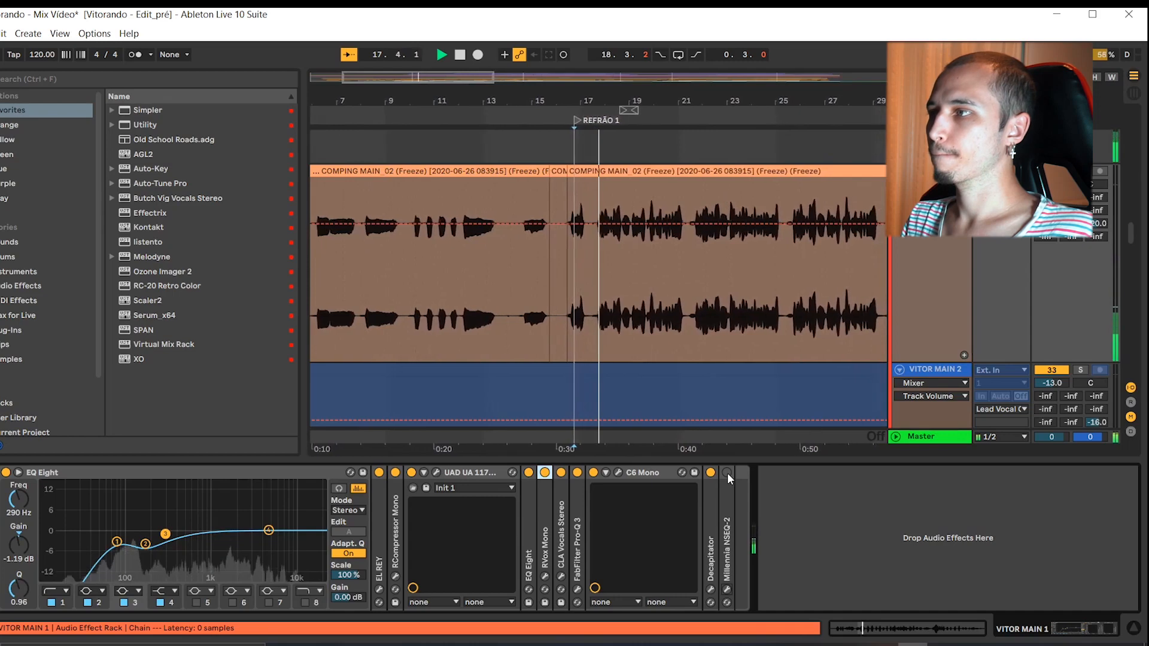
left_click(727, 472)
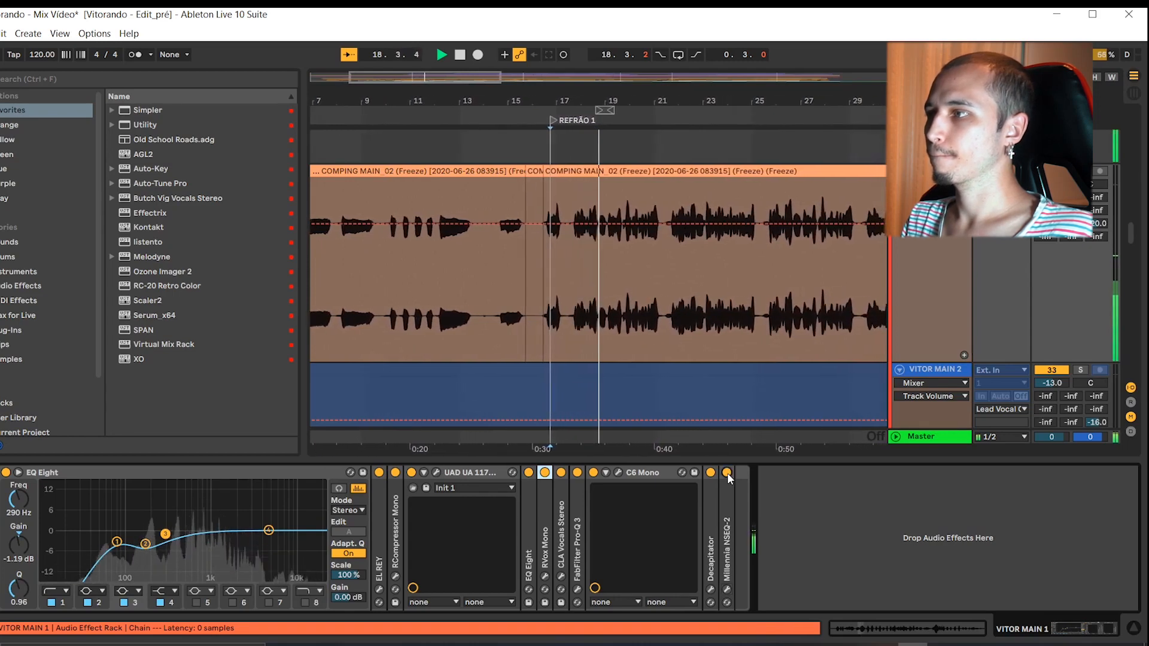
left_click(727, 473)
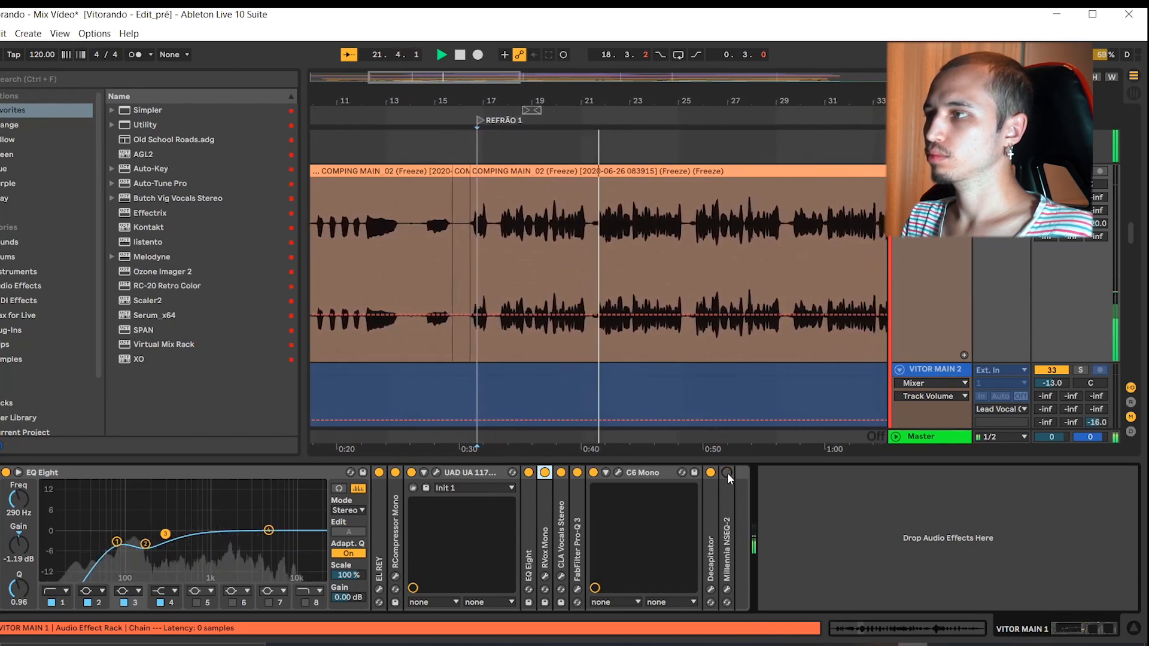
left_click(727, 472)
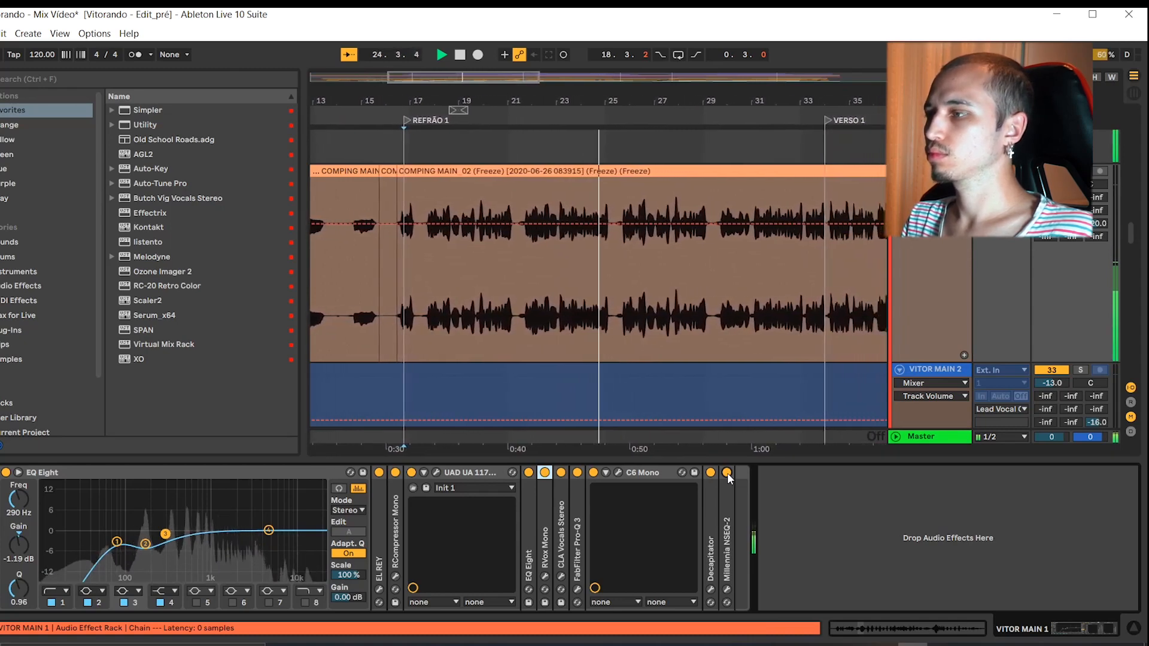
key("space")
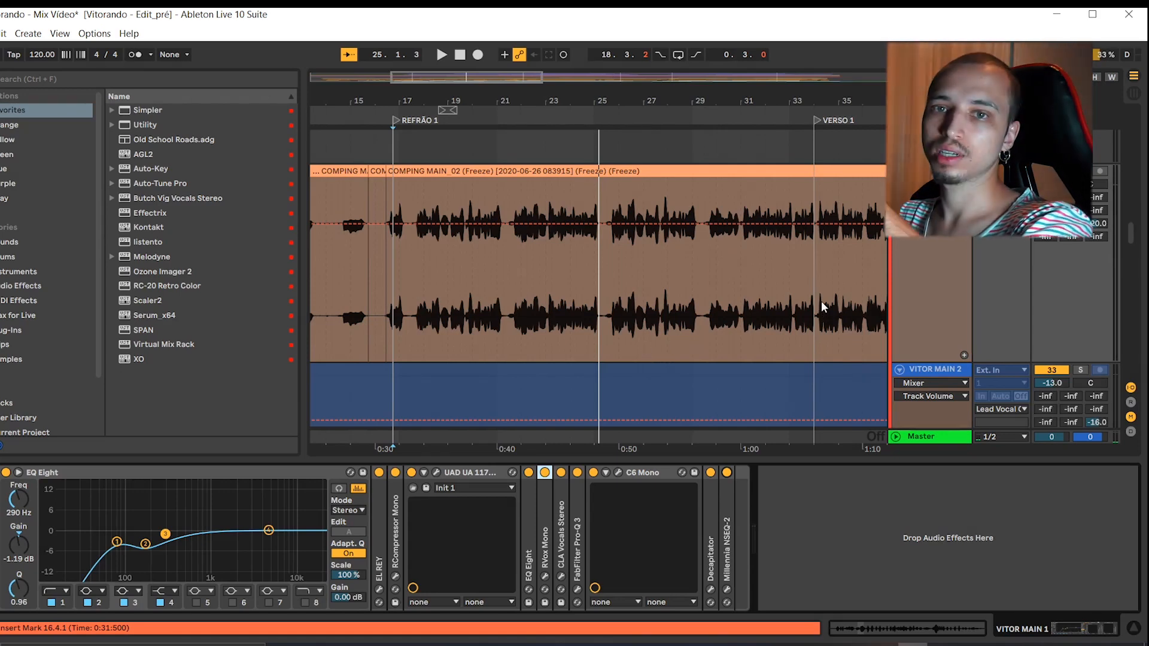
Display the effect chain of the Lead Vocal Combiner group above VITOR MAIN 1.
scroll(871, 279, "up", 3)
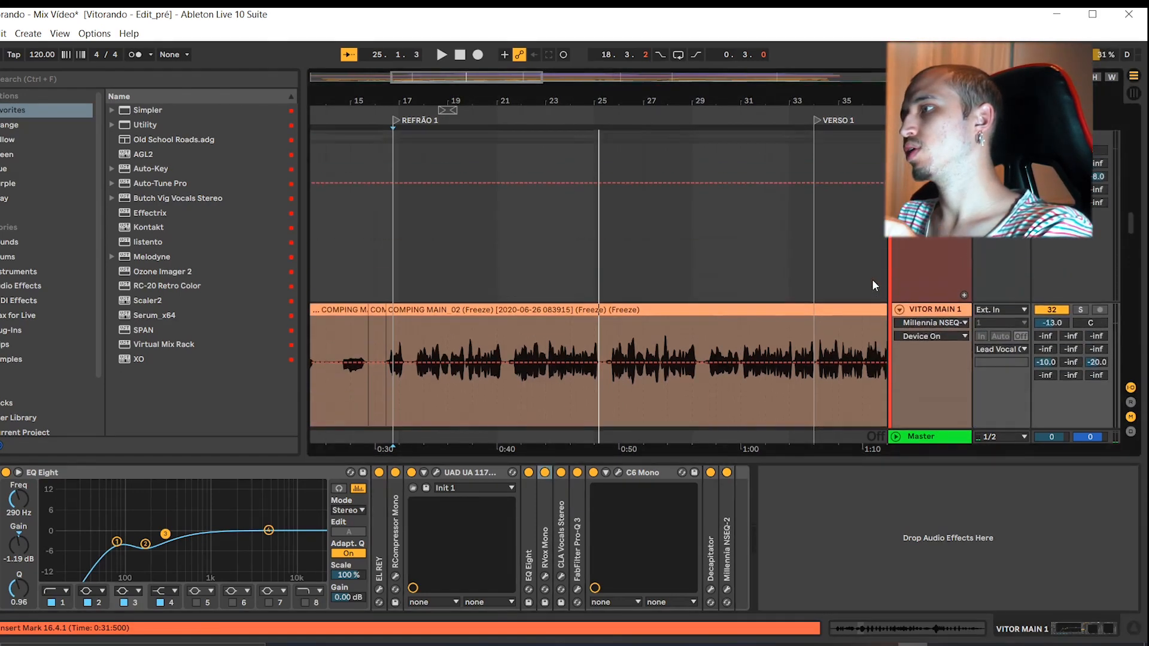
scroll(872, 281, "up", 1)
left_click(932, 200)
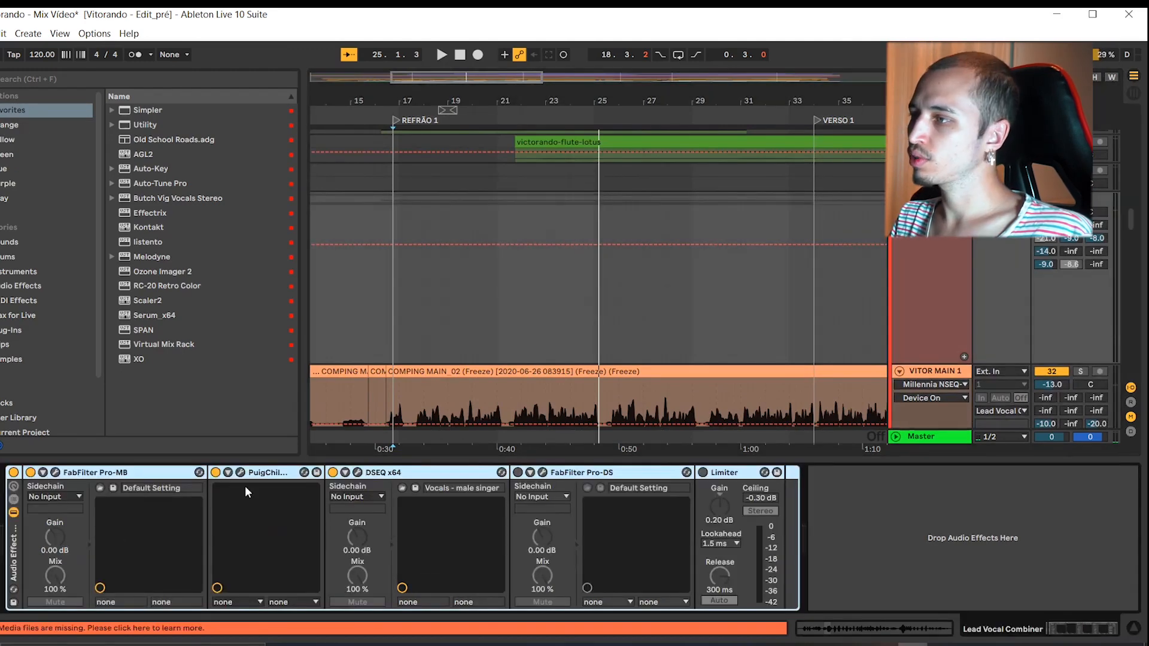
Look through the vocal tracks below the Lead Vocal Combiner, from VITOR MAIN 1 to DOBRA GRAVE.
scroll(846, 302, "down", 4)
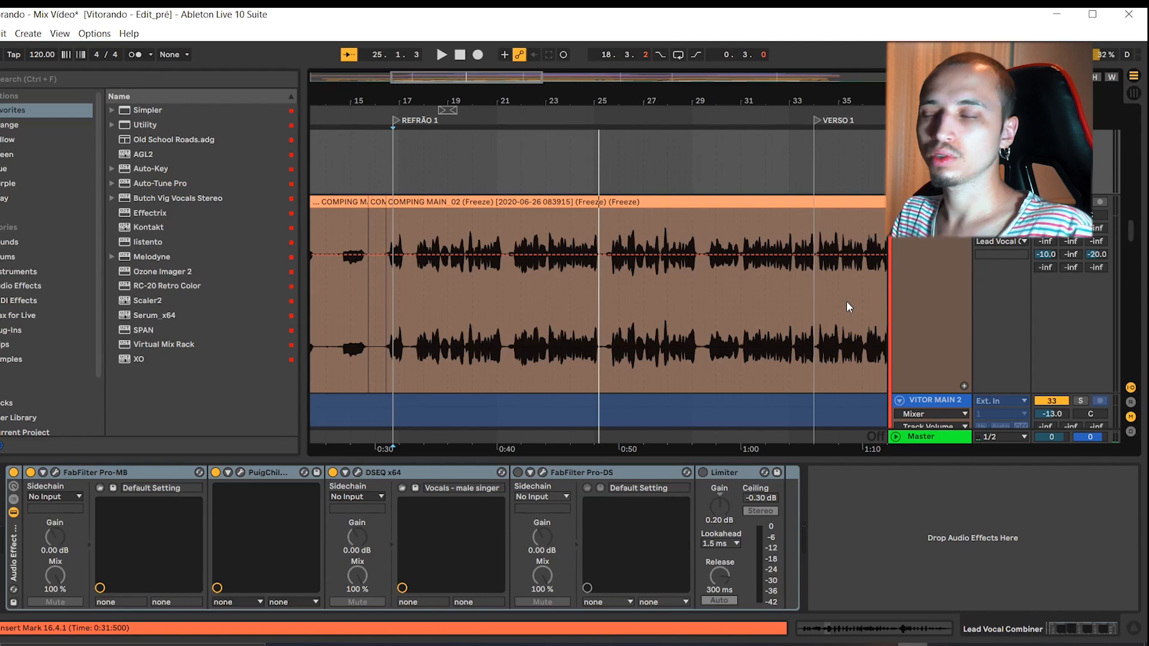
scroll(864, 298, "down", 4)
scroll(864, 301, "down", 5)
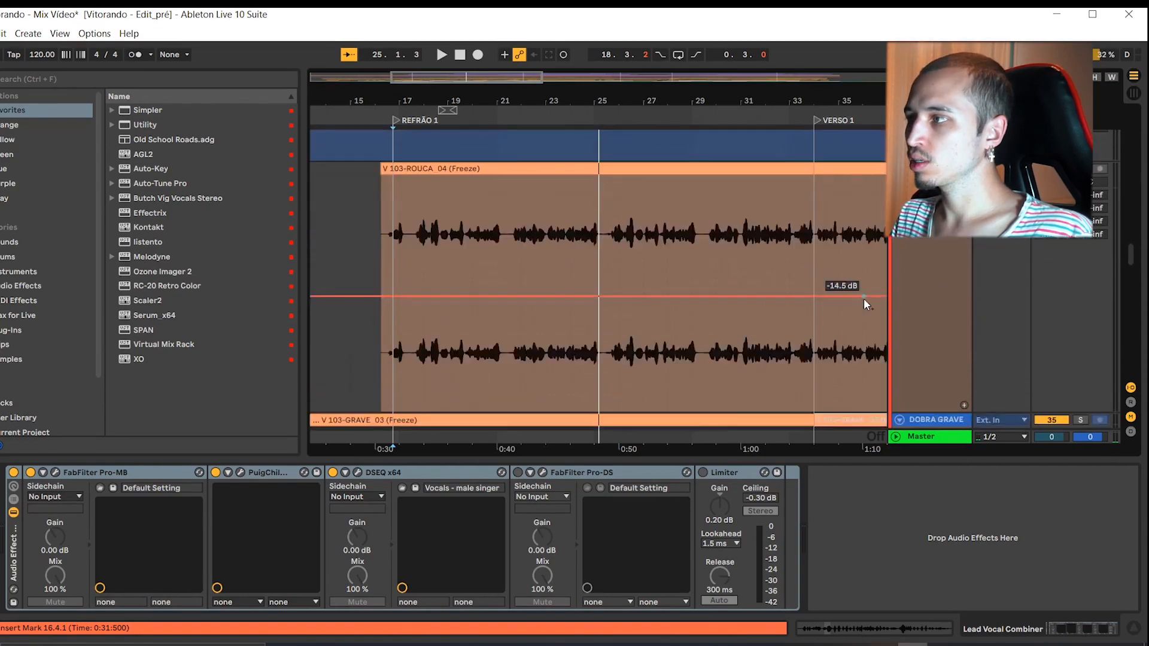
scroll(864, 298, "down", 6)
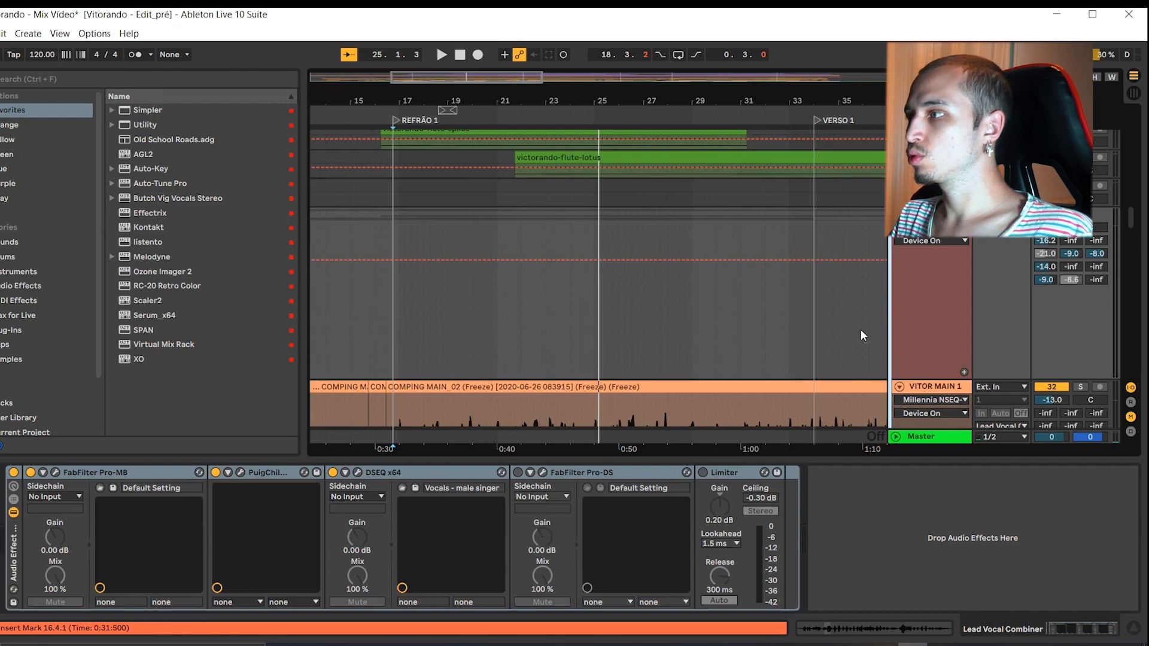
Compare the effect chains of VITOR MAIN 1 and the Lead Vocal Combiner, and look over the individual vocal tracks again.
left_click(934, 387)
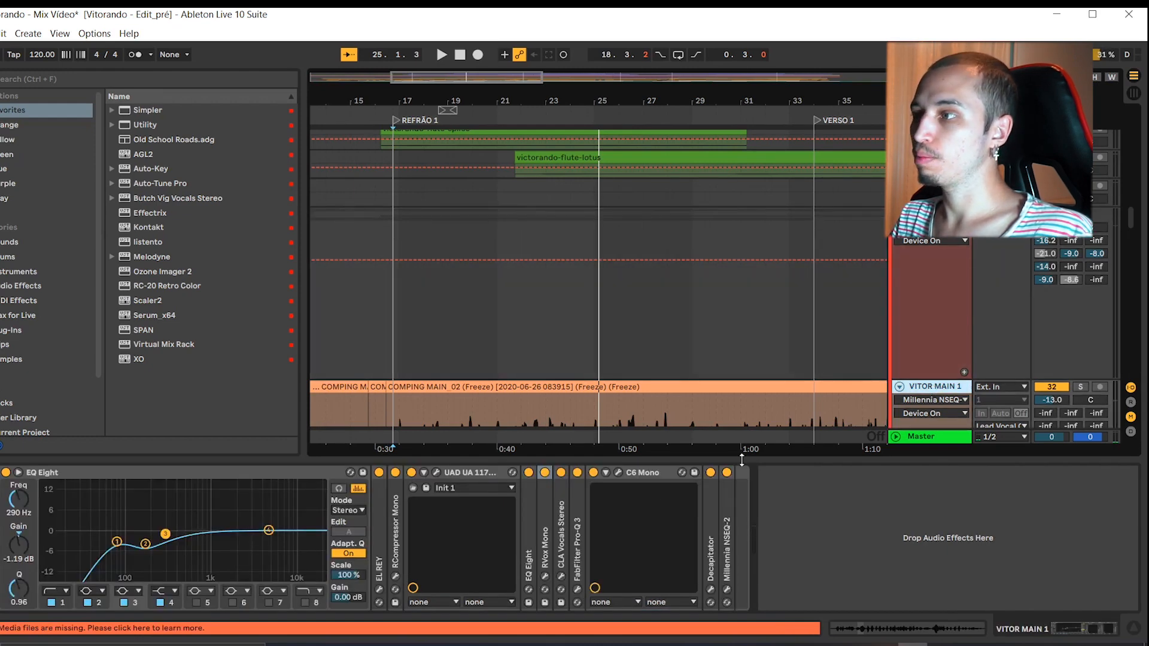
left_click(897, 312)
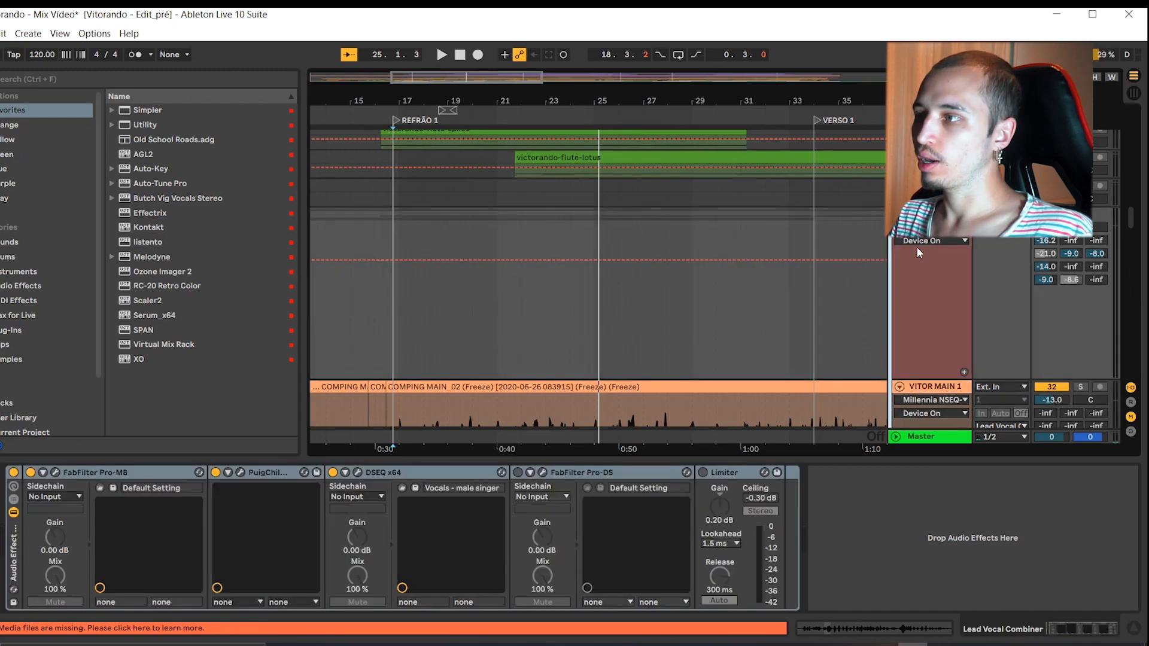
left_click(898, 395)
scroll(956, 337, "down", 2)
scroll(956, 337, "down", 8)
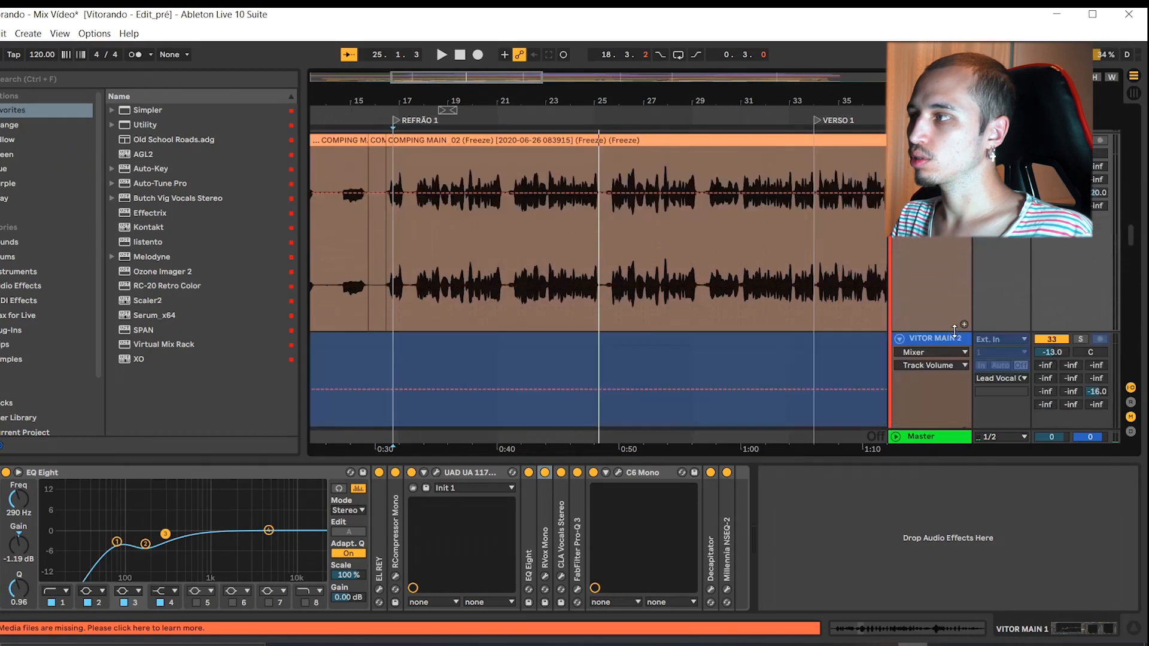
scroll(954, 330, "up", 6)
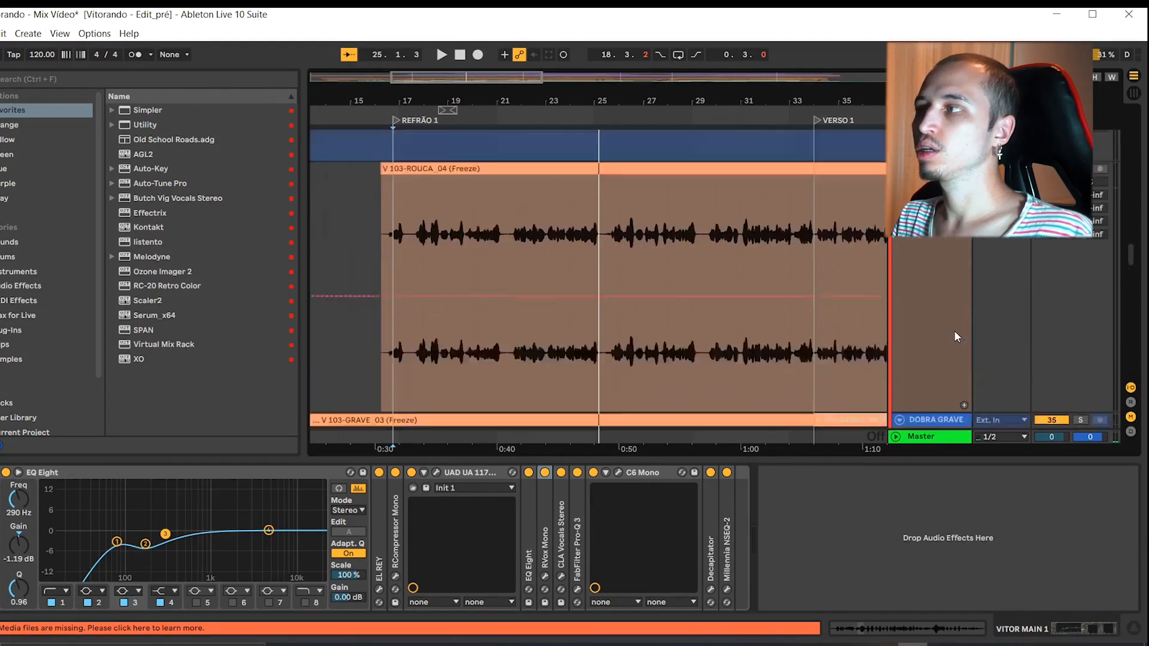
scroll(966, 304, "up", 2)
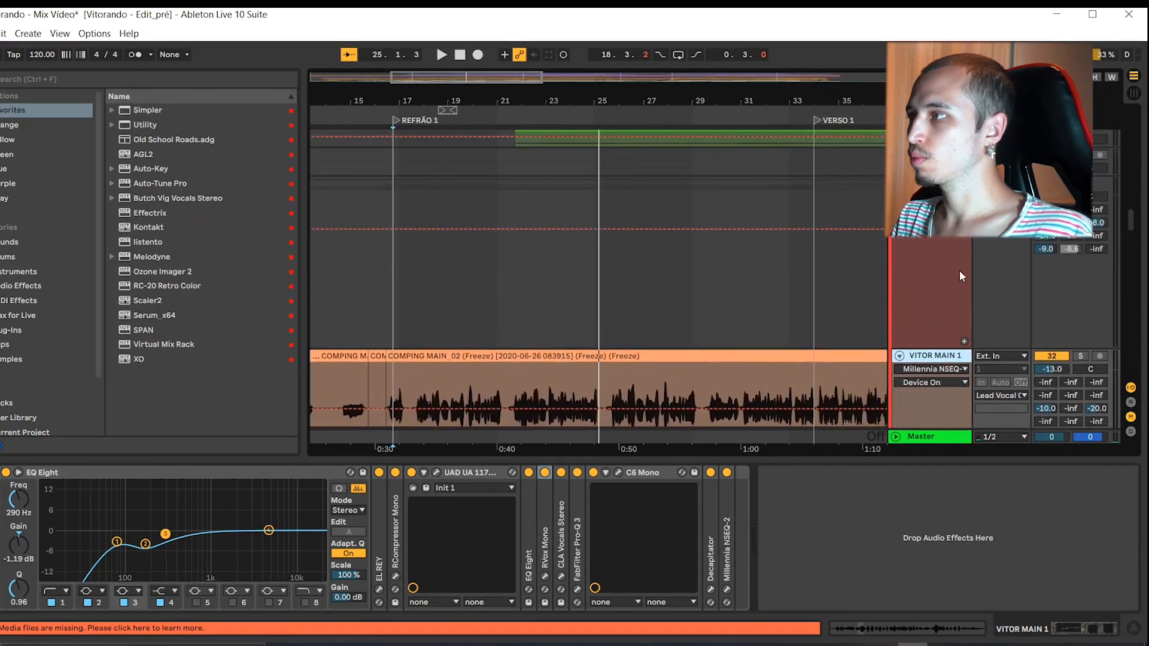
Open FabFilter Pro-MB on the Lead Vocal Combiner, move its window clear of the chain, and deactivate the Audio Effect Rack.
left_click(940, 184)
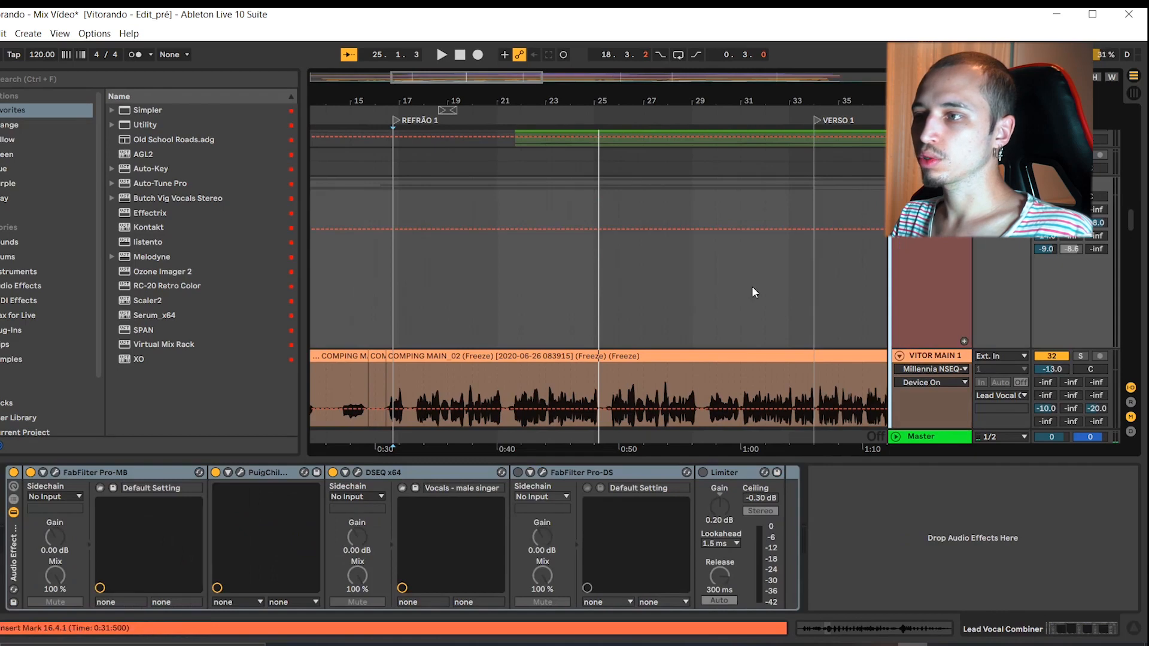
left_click(56, 472)
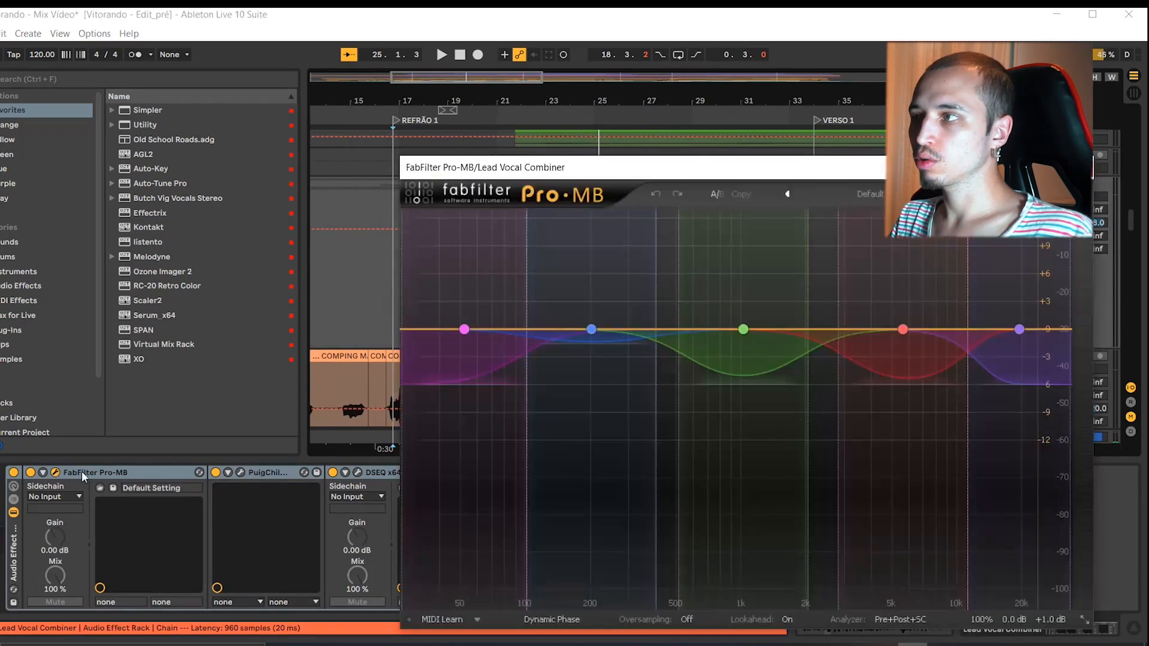
mouse_move(637, 166)
left_mouse_down()
mouse_move(500, 162)
mouse_move(637, 148)
left_mouse_up()
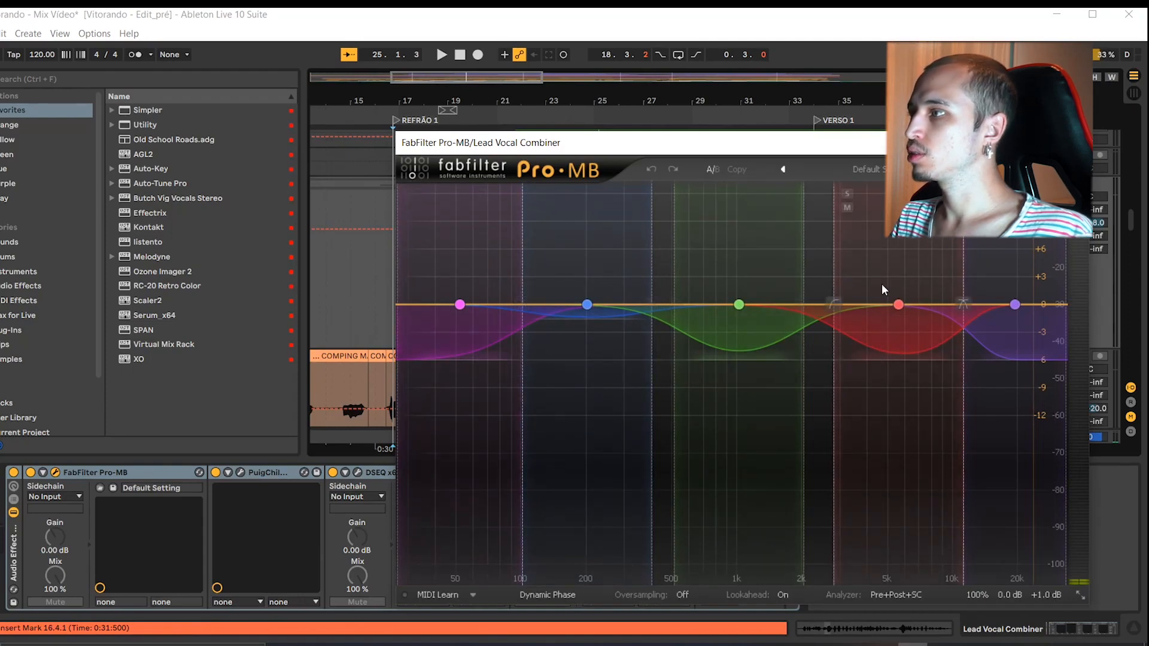
left_click_drag(716, 146, 761, 149)
left_click(13, 472)
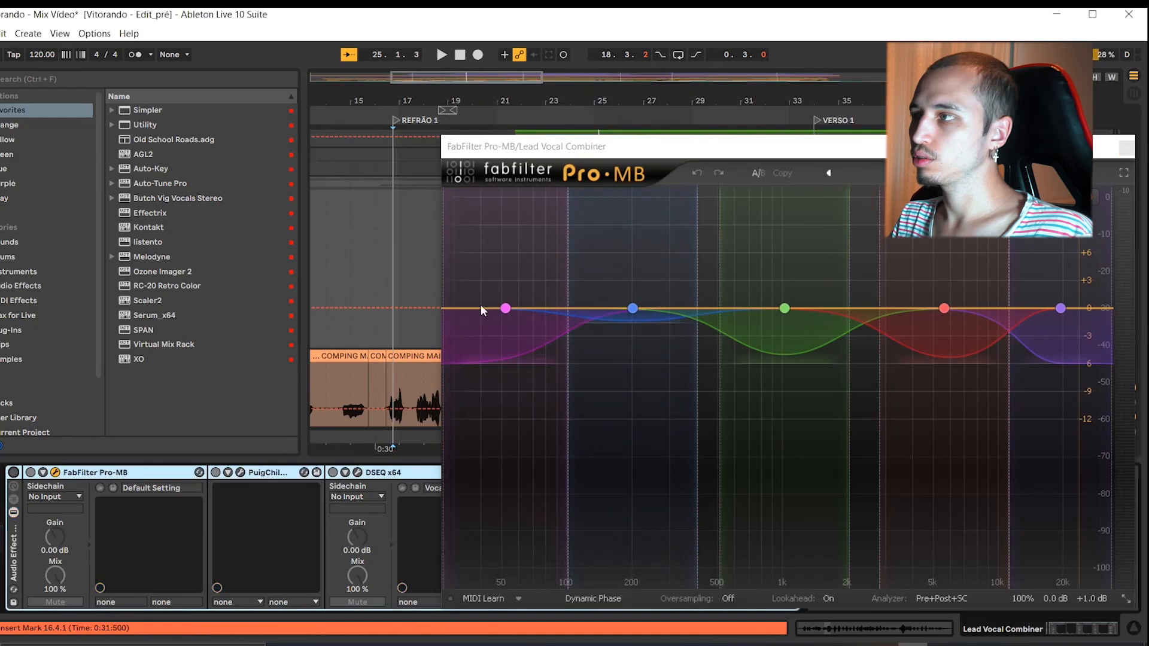
left_click_drag(674, 150, 649, 149)
Review the band settings in FabFilter Pro-MB from the low mids up to the highest band, and close the plug-in window.
left_click(607, 309)
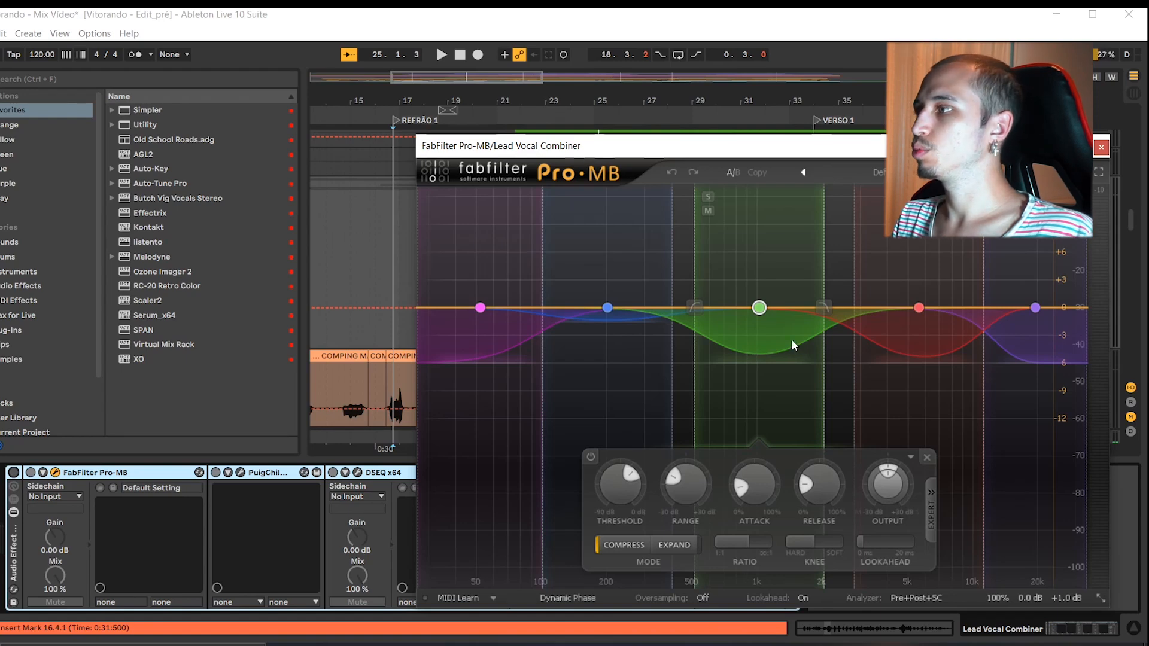
left_click(918, 307)
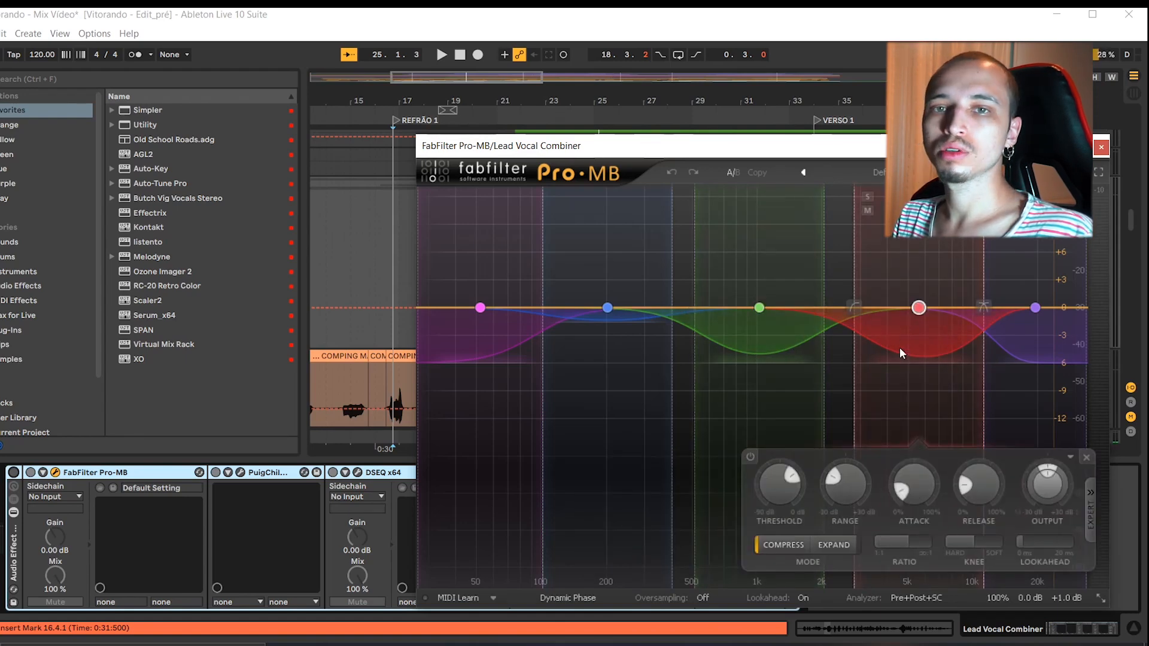
mouse_move(888, 361)
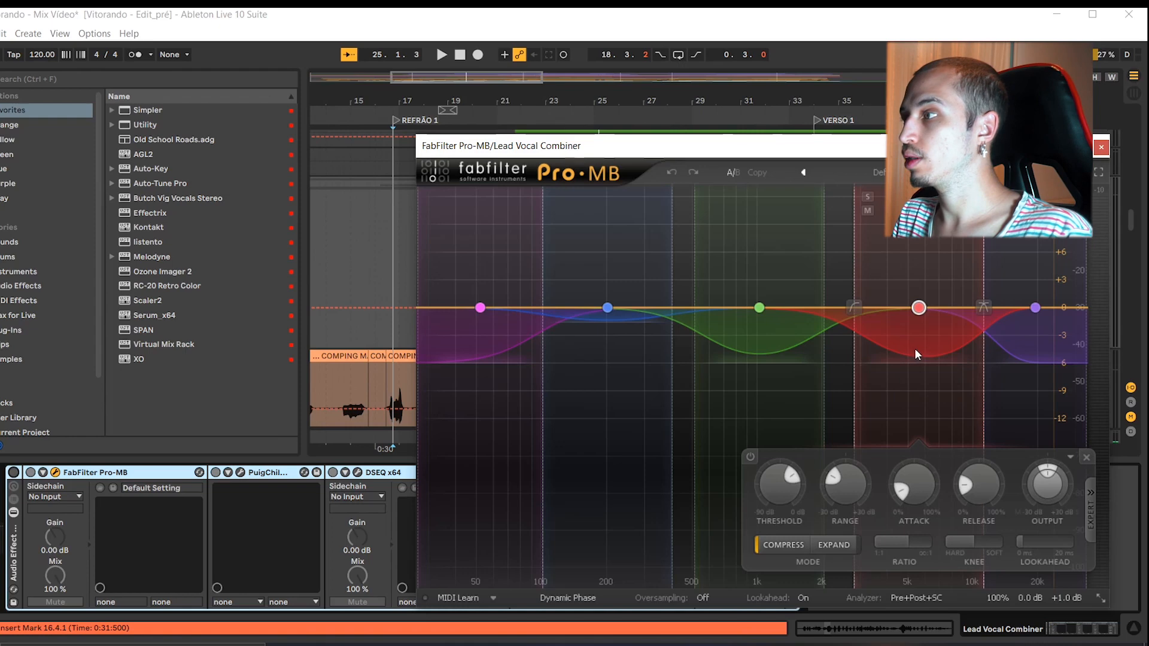
mouse_move(923, 309)
mouse_move(1036, 310)
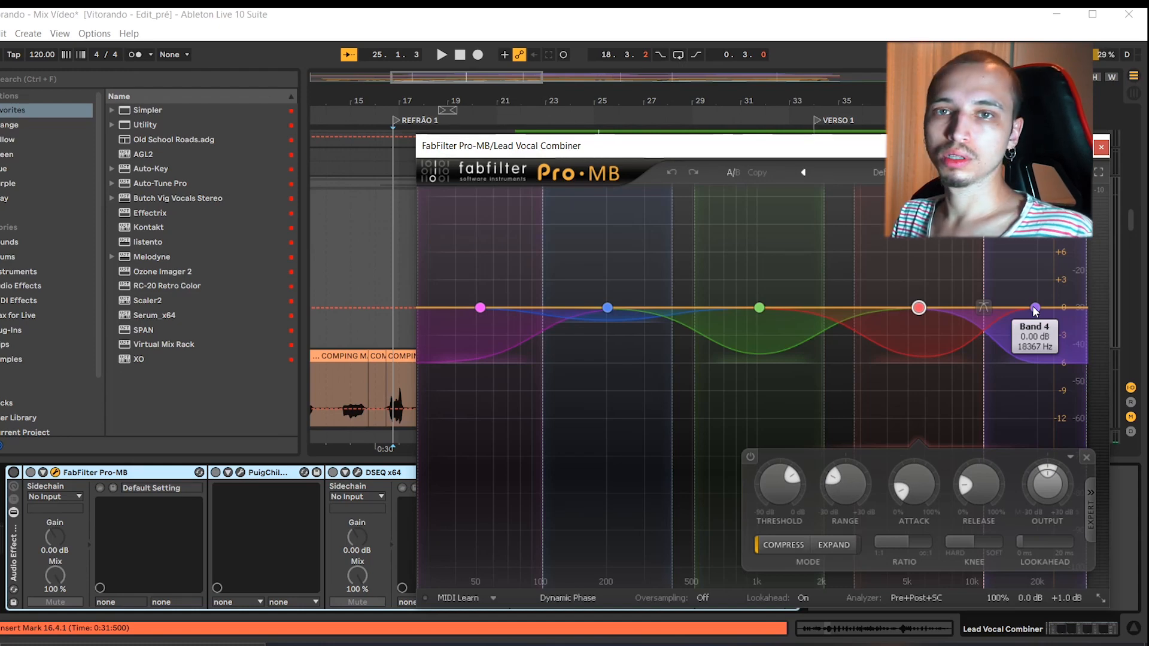
left_click(1035, 309)
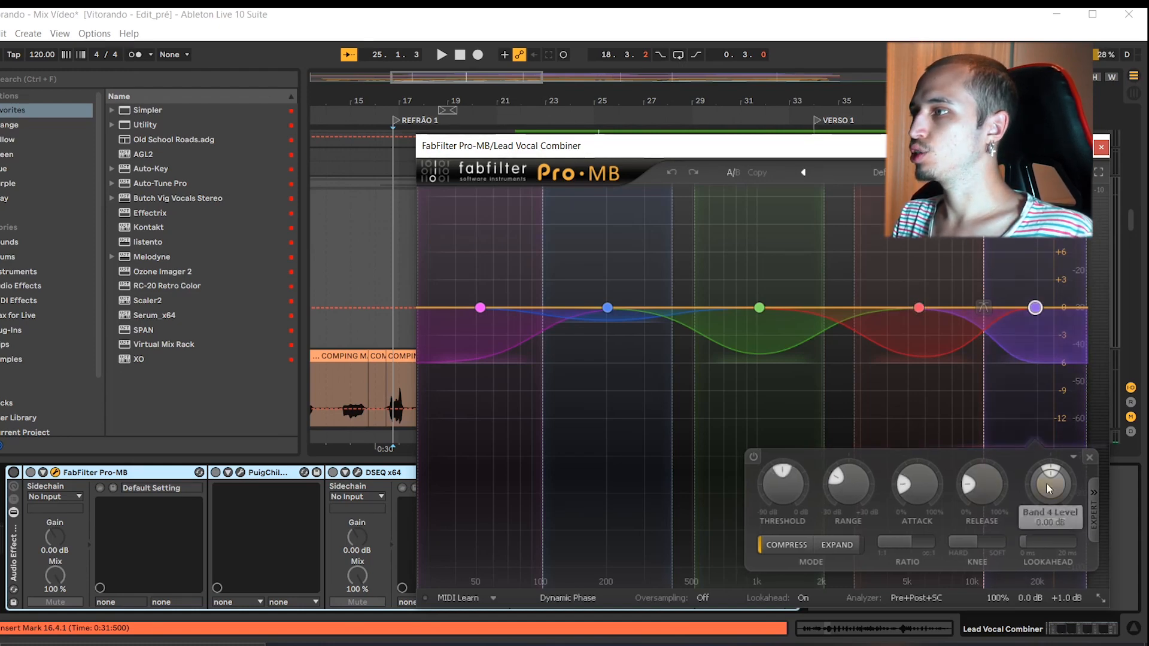
left_click_drag(870, 148, 800, 156)
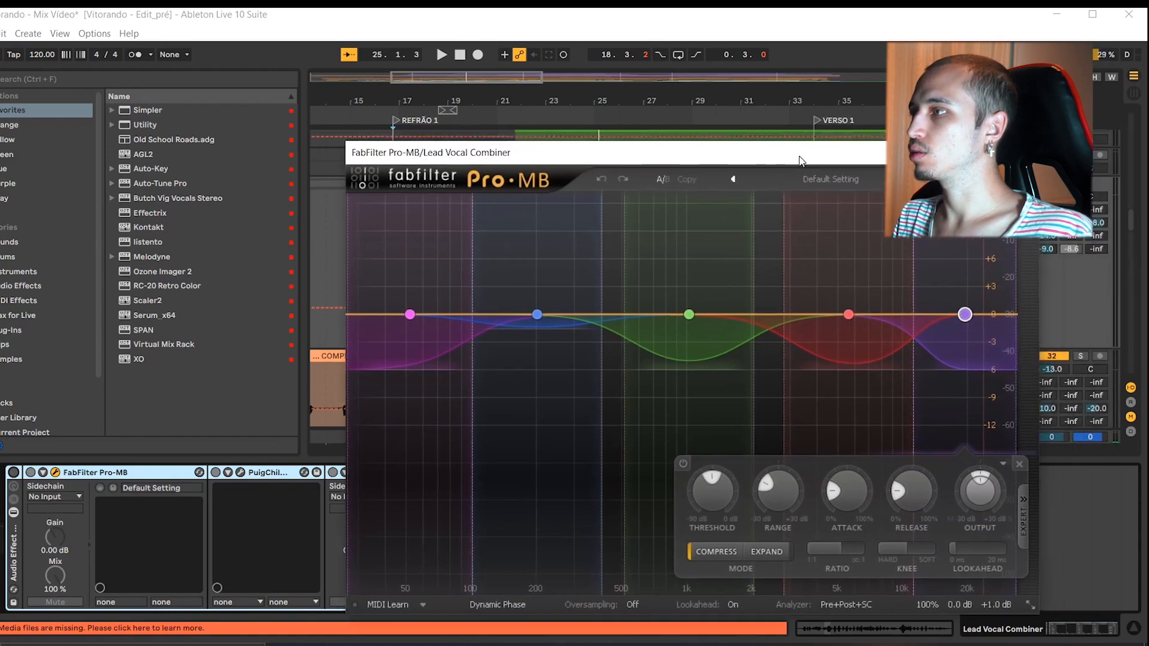
left_click(1023, 154)
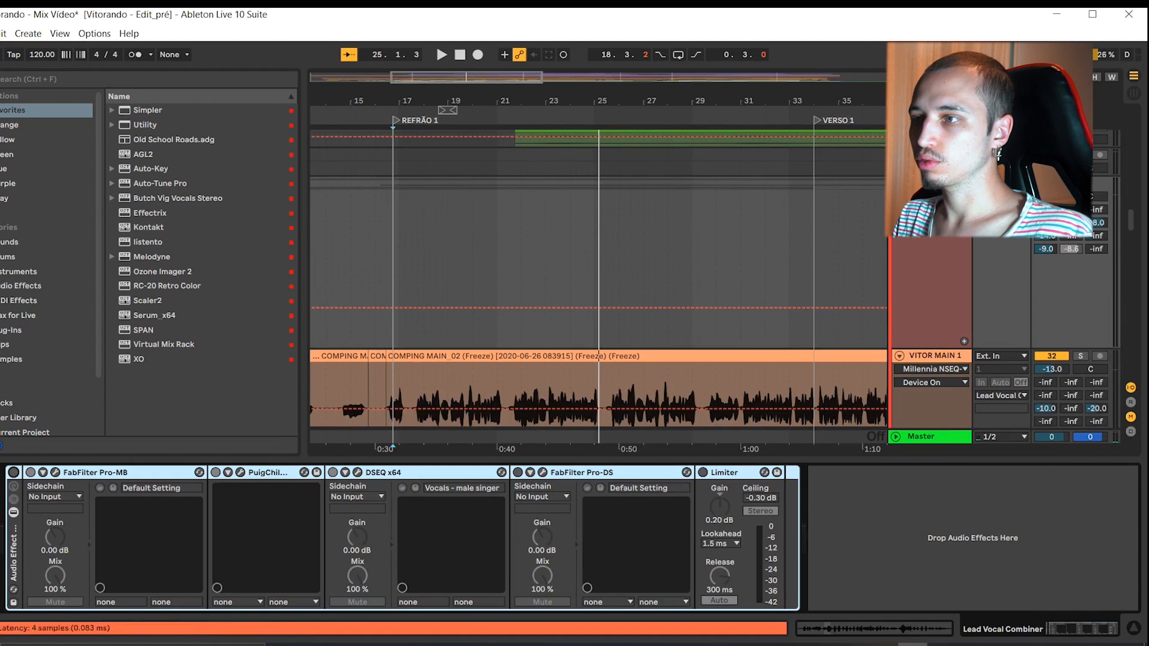
Open PuigChild 670 on the Lead Vocal Combiner and position its window so all its controls are visible.
left_click(240, 472)
left_click_drag(436, 275, 565, 206)
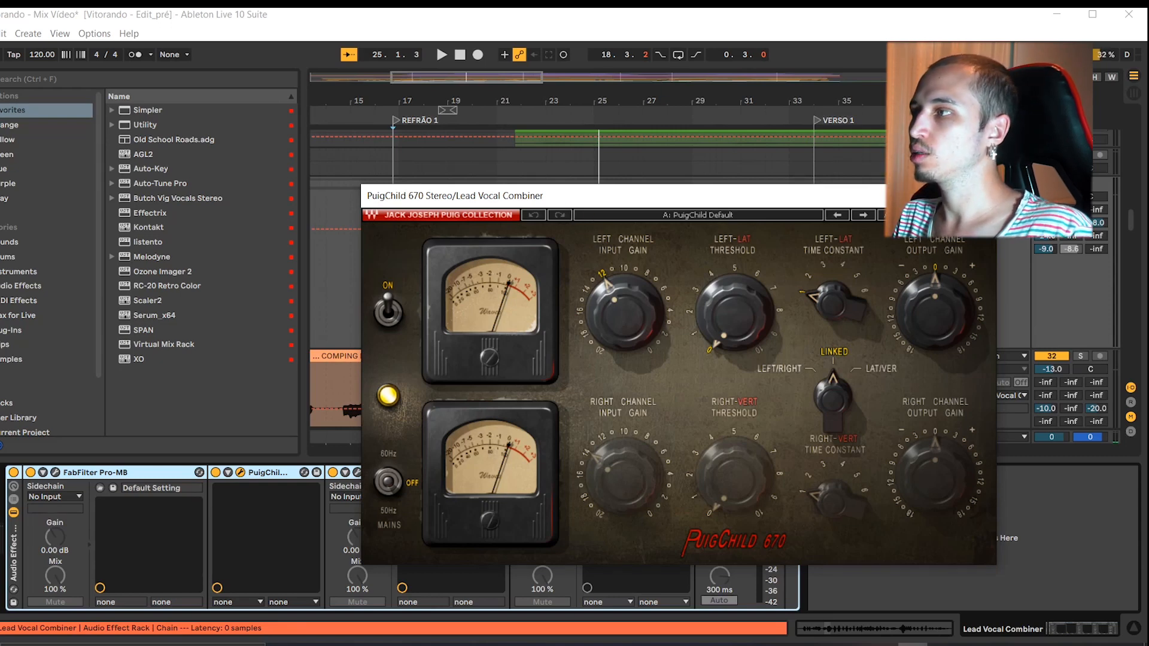
left_click_drag(757, 200, 686, 210)
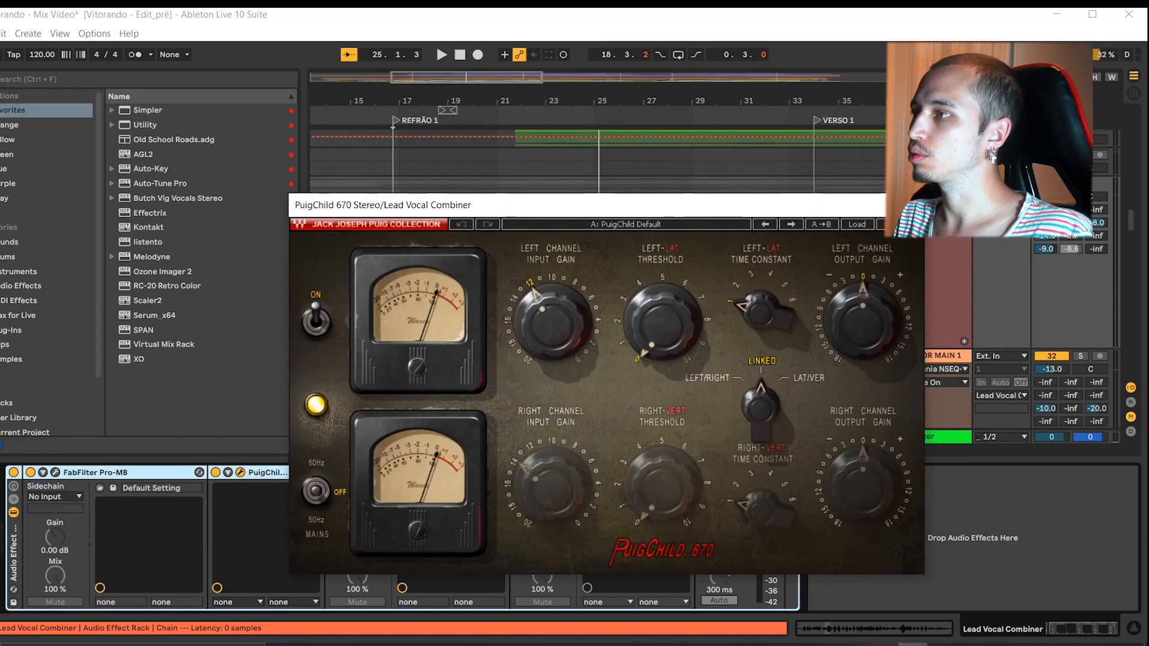
Open DSEQ on the Lead Vocal Combiner, review its Vocals - male singer settings, and close its window.
left_click(359, 474)
left_click(360, 475)
left_click_drag(574, 82, 636, 160)
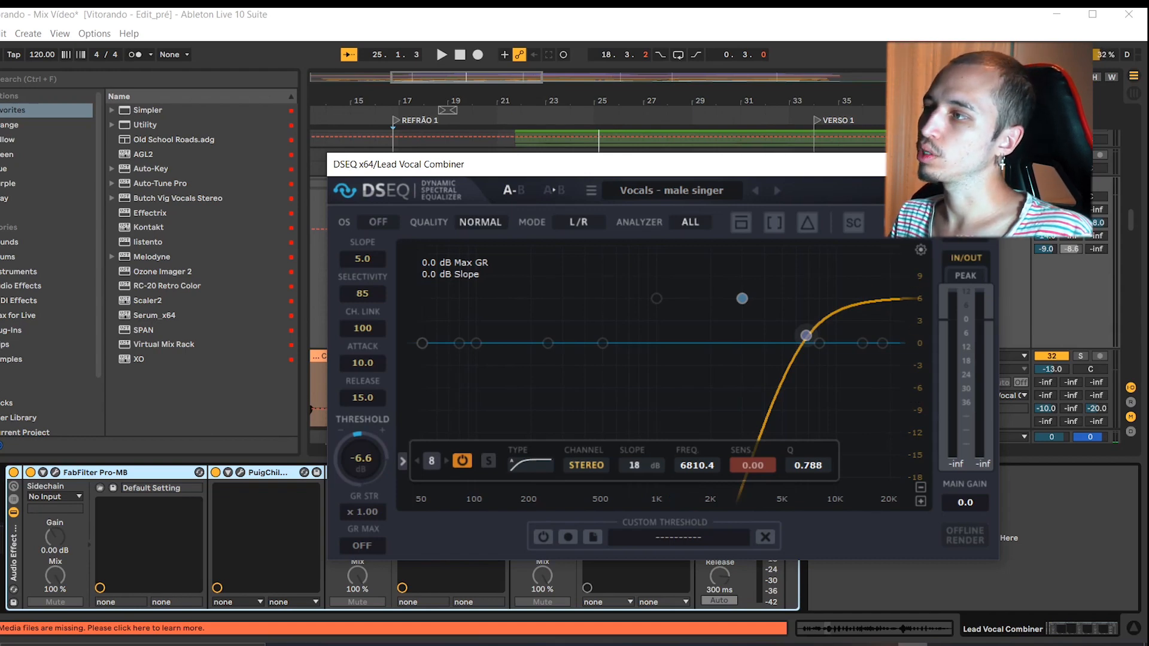
left_click(982, 165)
Activate FabFilter Pro-DS on the Lead Vocal Combiner, review its de-essing settings, and close its window.
left_click(519, 473)
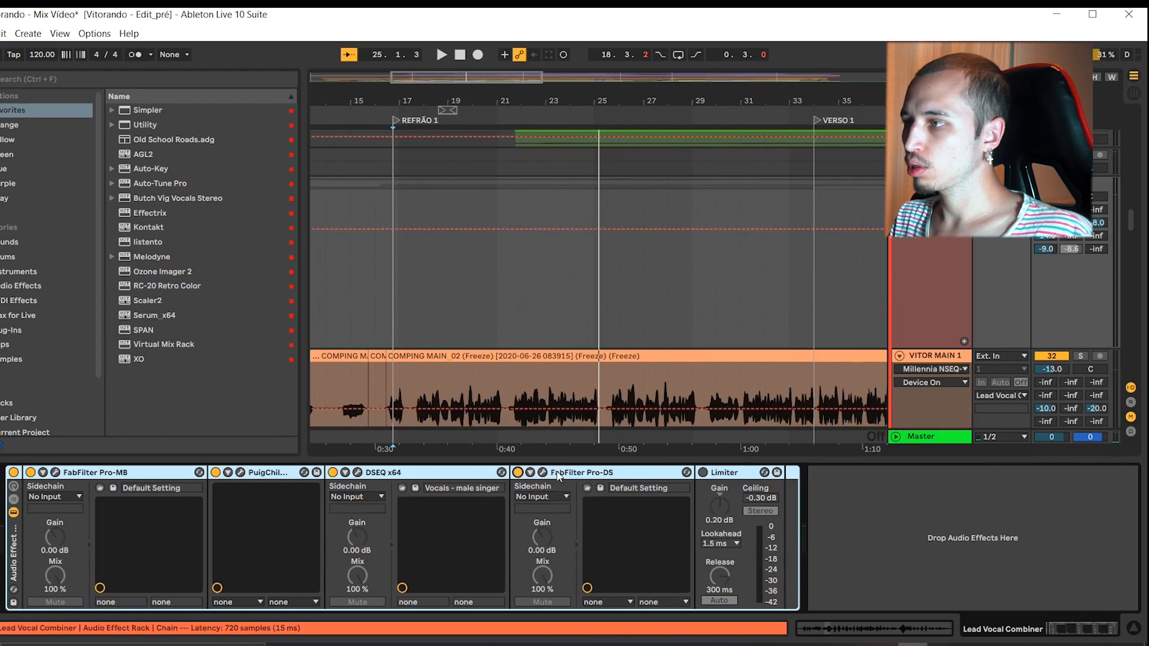
left_click(530, 473)
left_click_drag(521, 177, 615, 173)
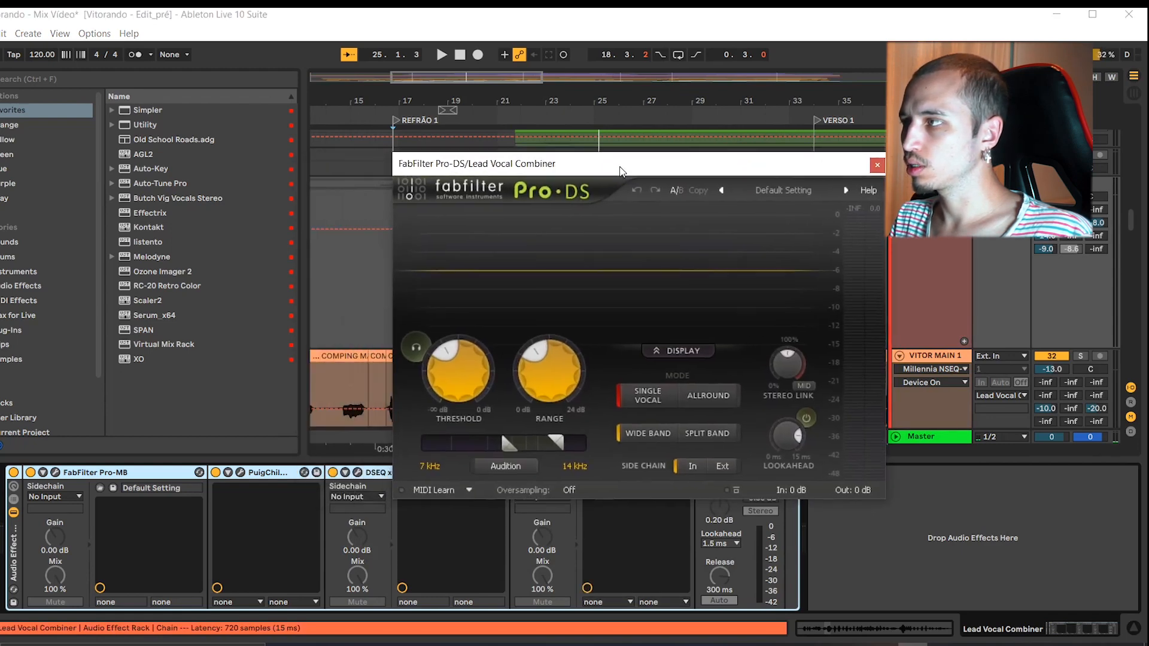
left_click(877, 165)
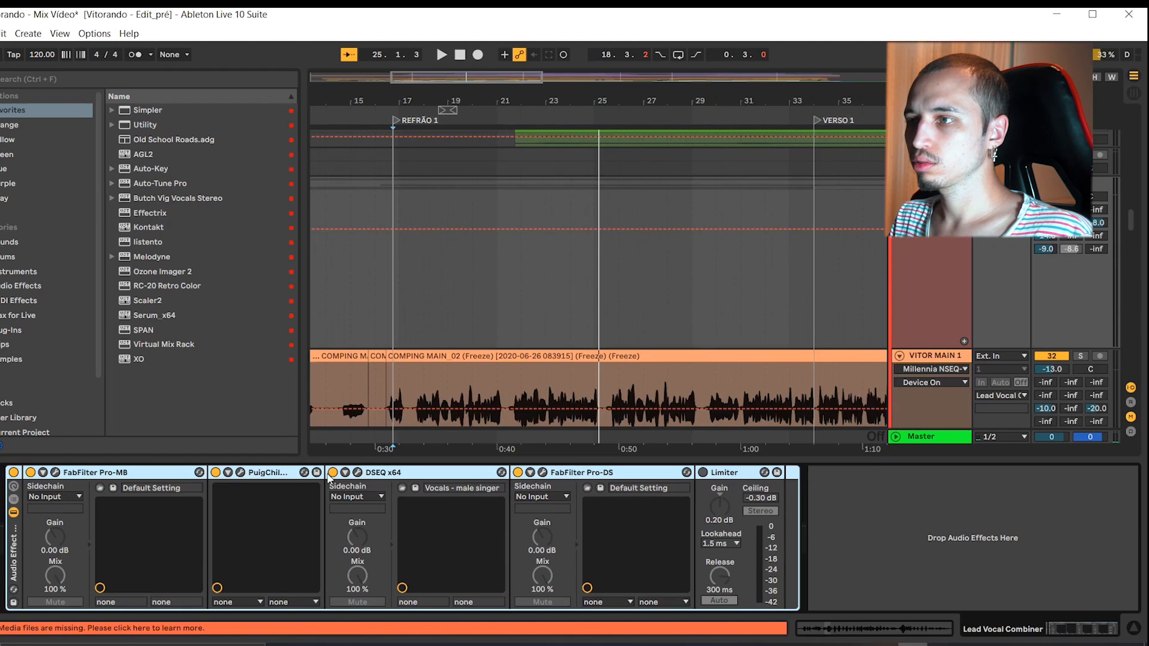
Play from the REFRÃO 1 locator and compare the vocals with the Lead Vocal Combiner's Audio Effect Rack off and on.
left_click(14, 473)
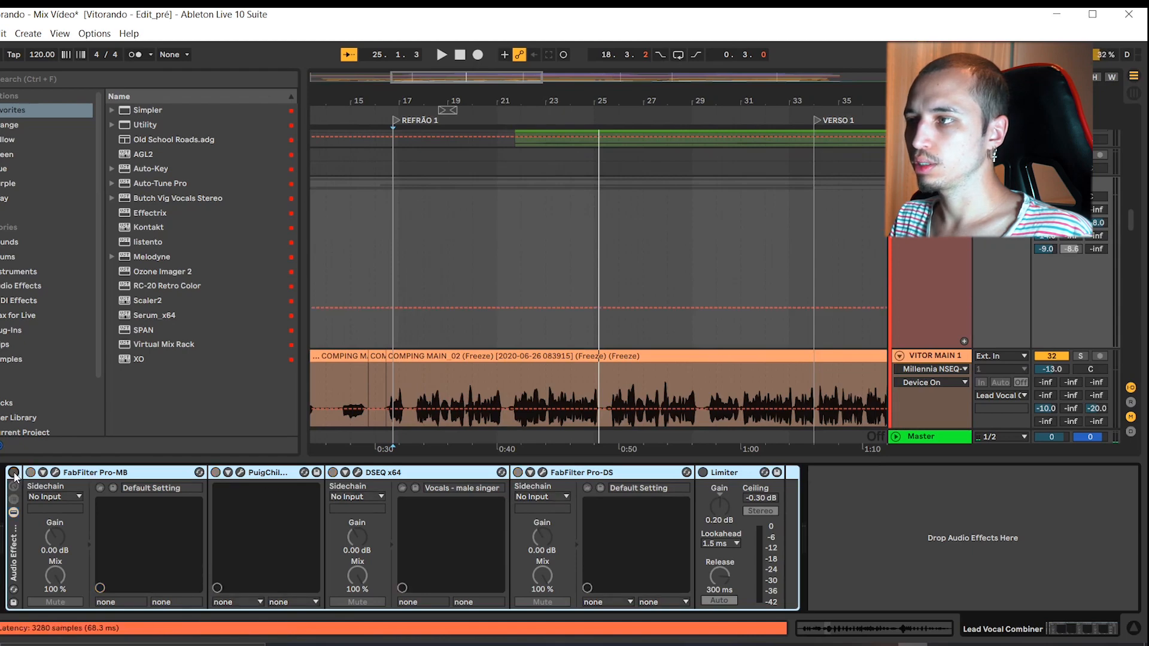
left_click(396, 120)
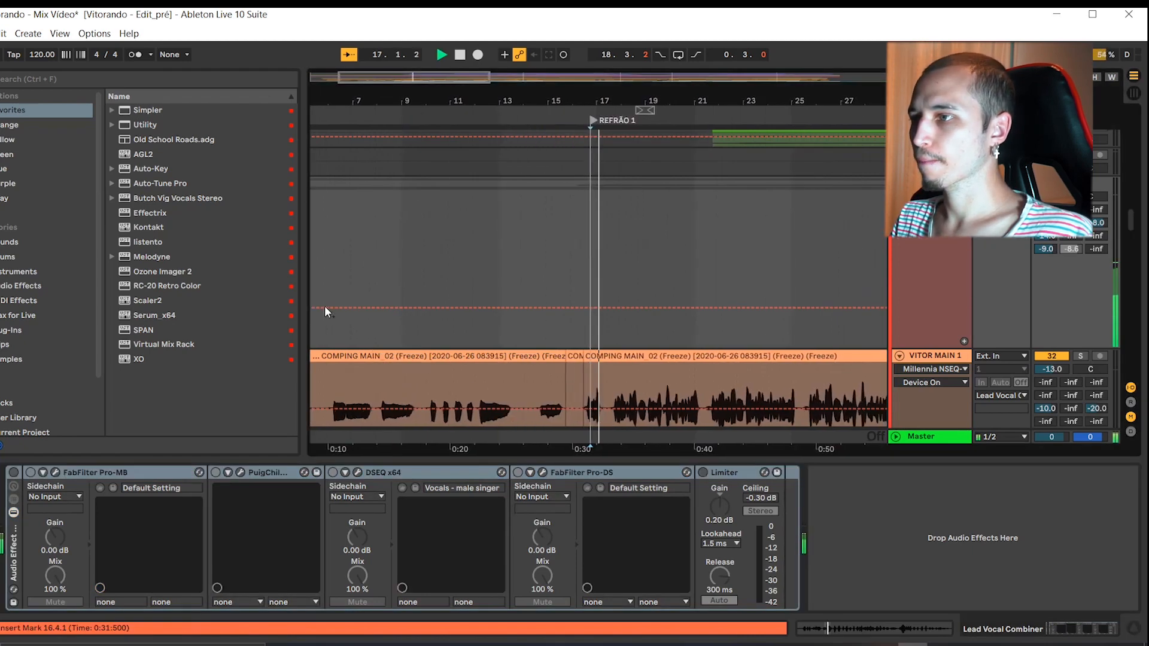
left_click(13, 473)
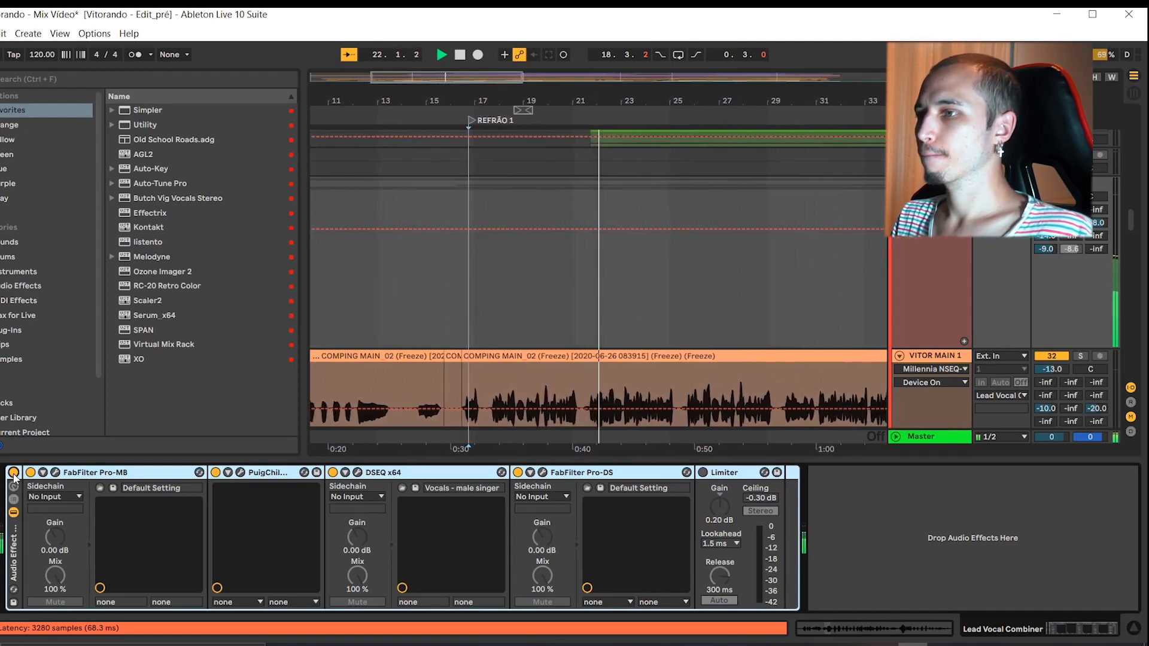
left_click(13, 473)
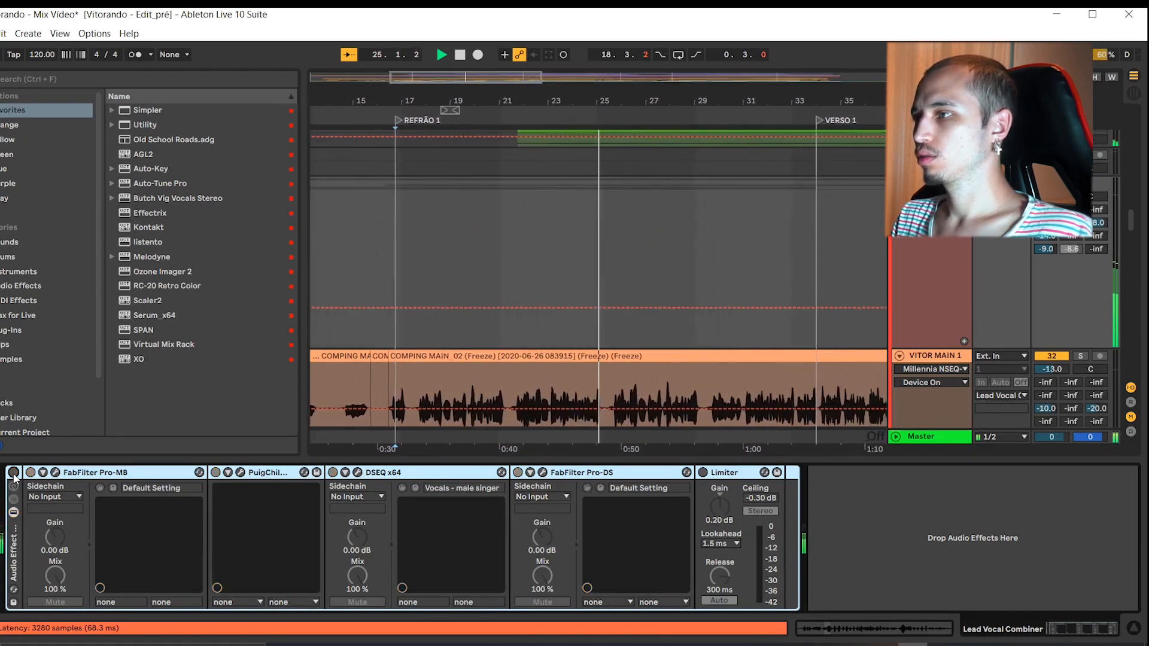
left_click(13, 473)
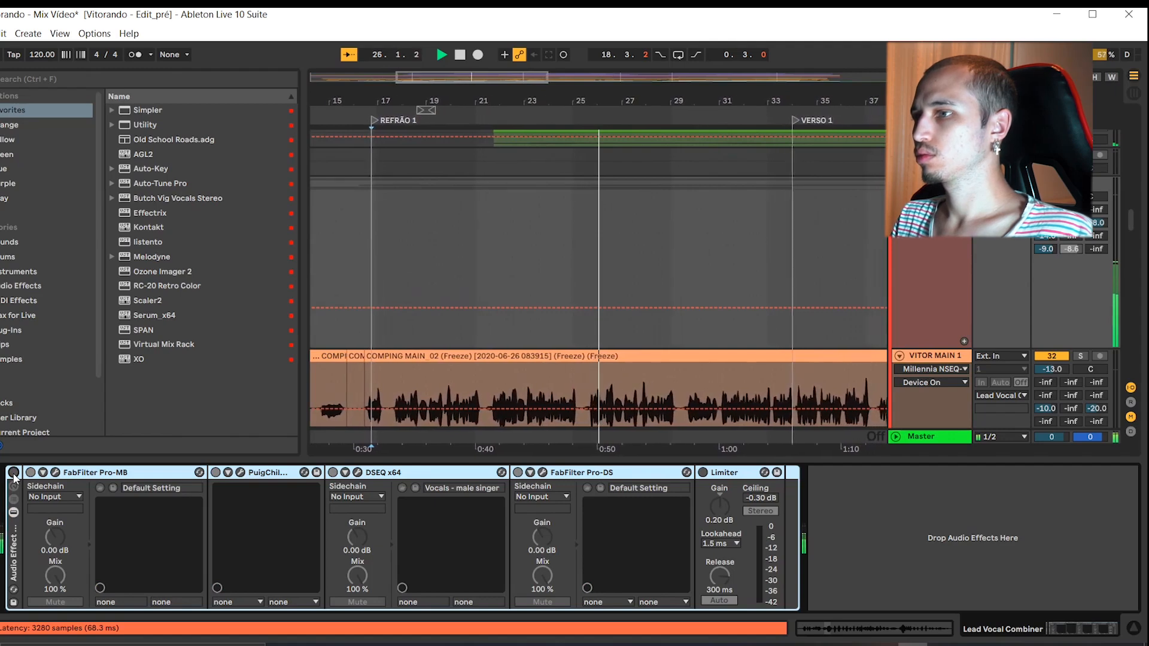